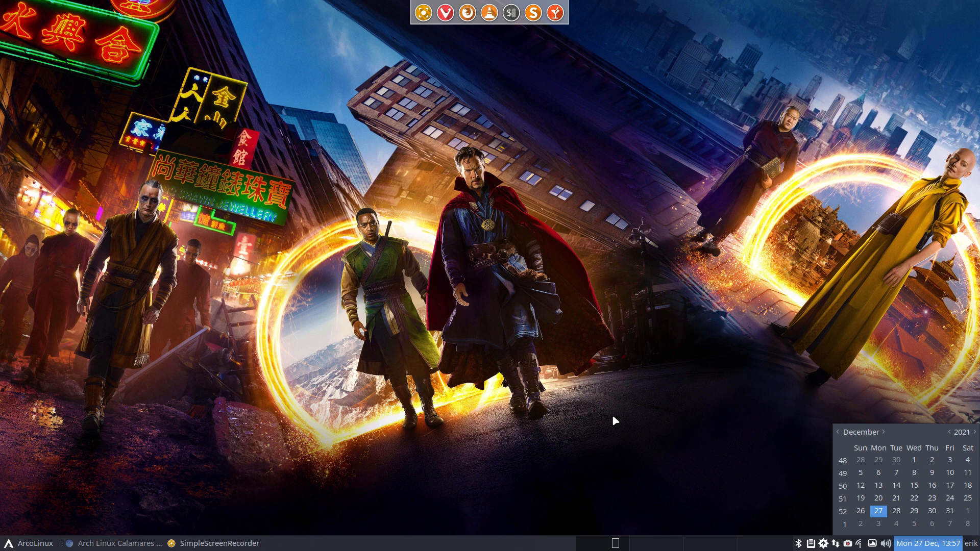
Step: Open the file manager and go to the CARLI folder in the home directory
left_click(437, 340)
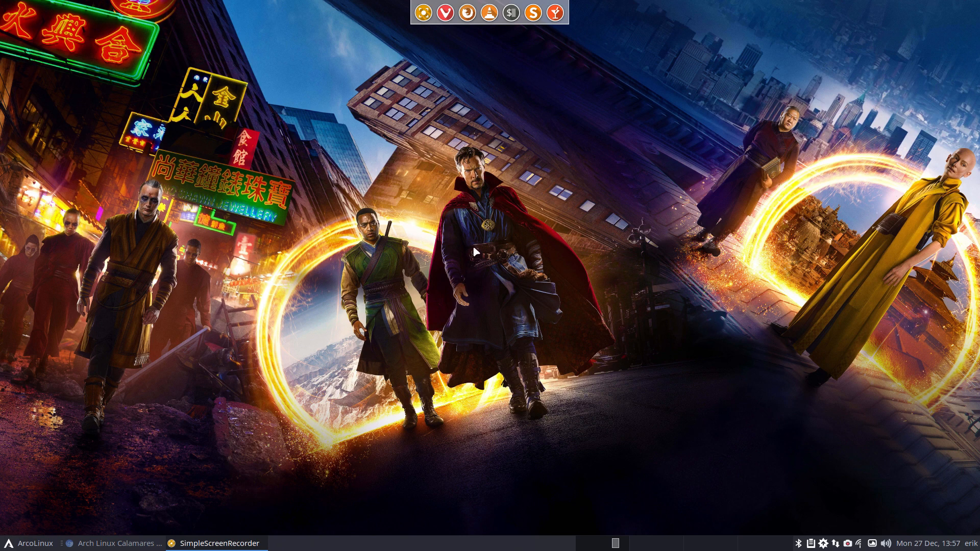
left_click(460, 200)
key("super+shift+Return")
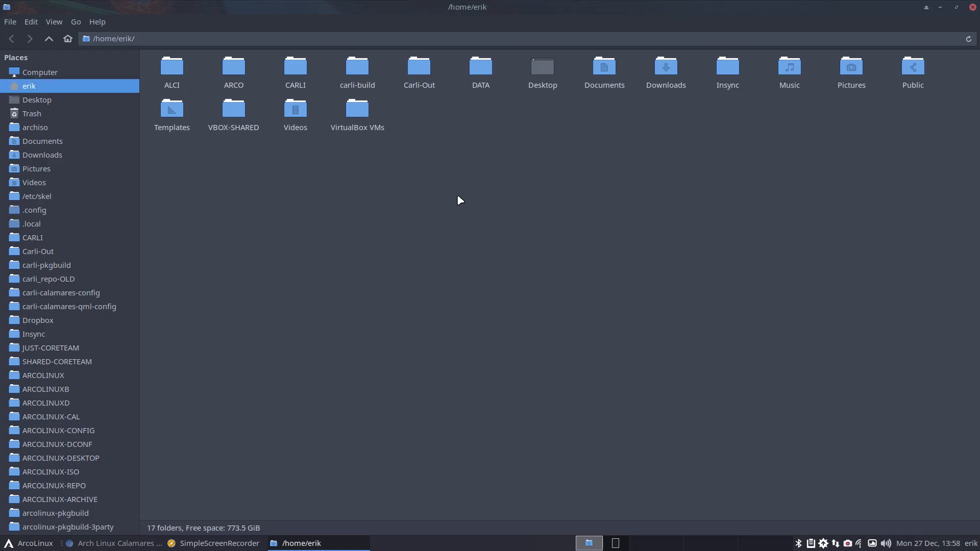
left_click(64, 237)
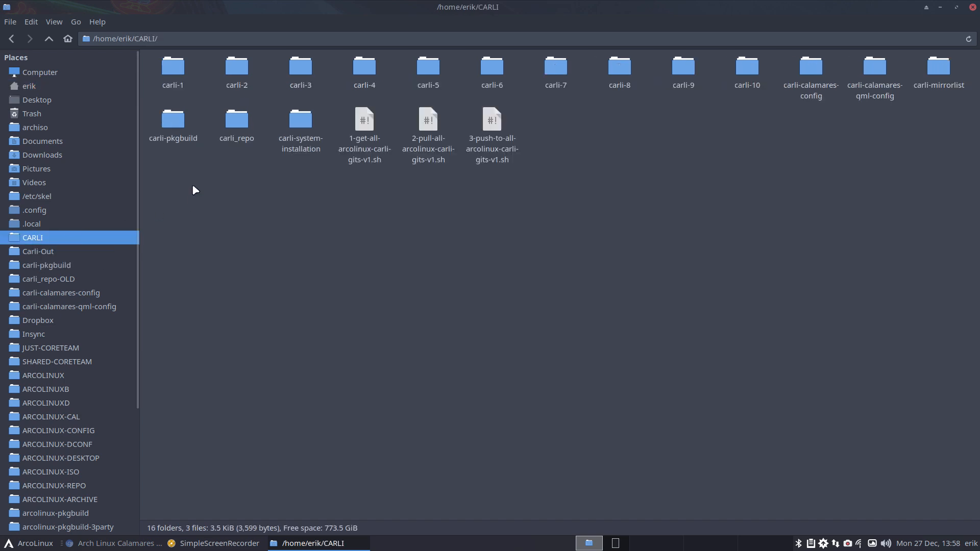
Step: Examine the CARLI folder's project folders, its get, pull and push git scripts, and the carli-10 folder
left_click_drag(165, 174, 922, 53)
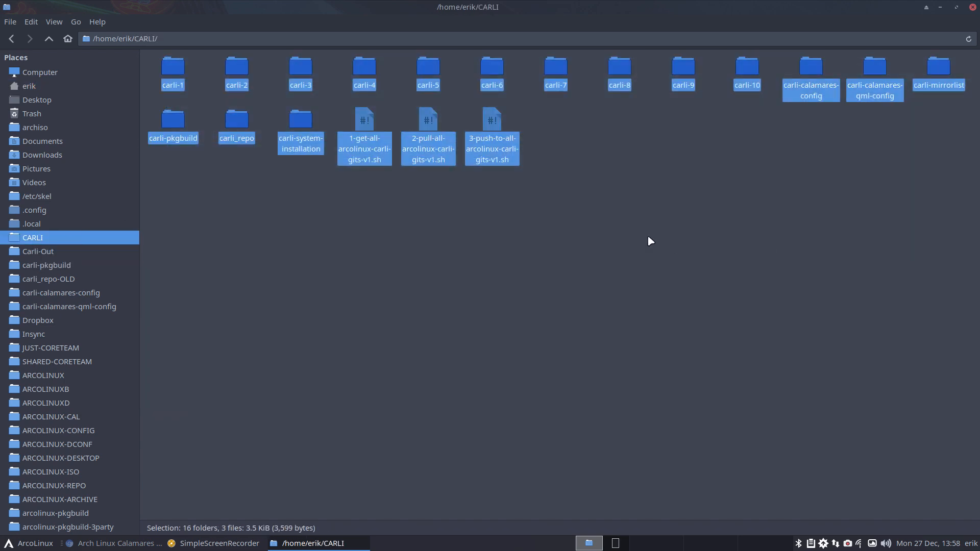
left_click(544, 228)
left_click(363, 123)
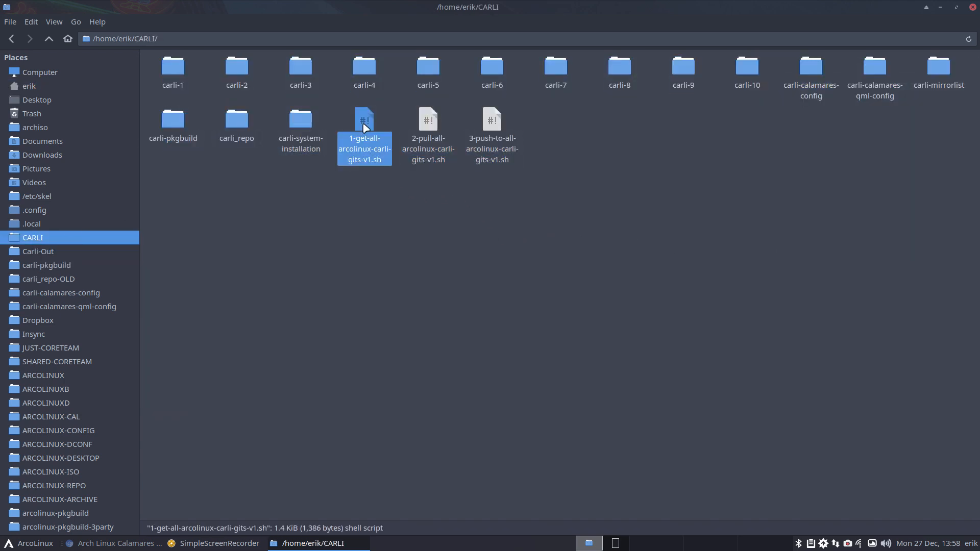
left_click(423, 132)
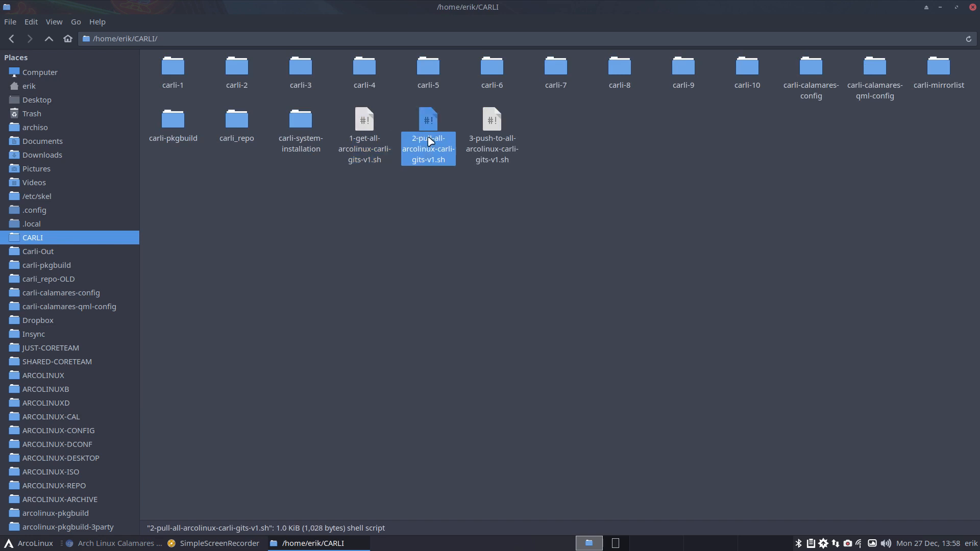
left_click(436, 197)
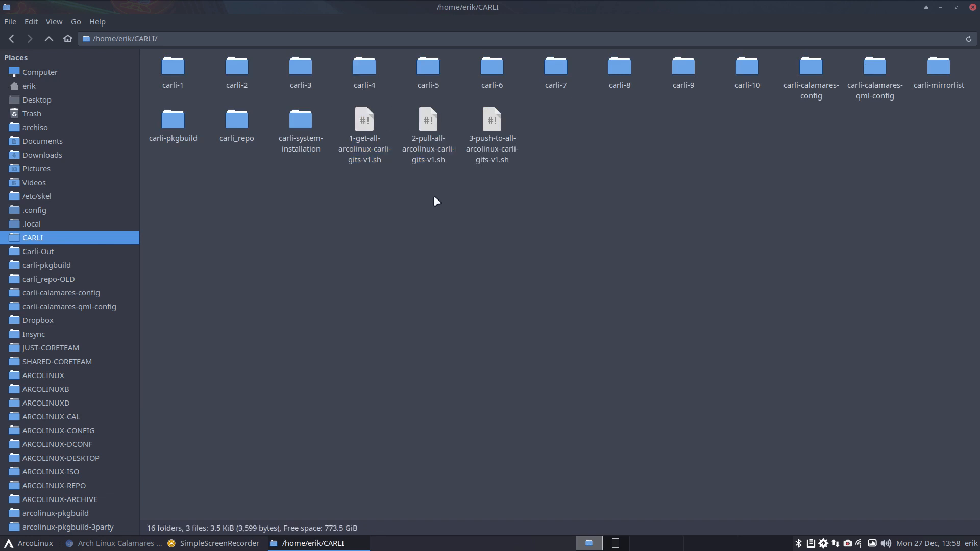
left_click(491, 122)
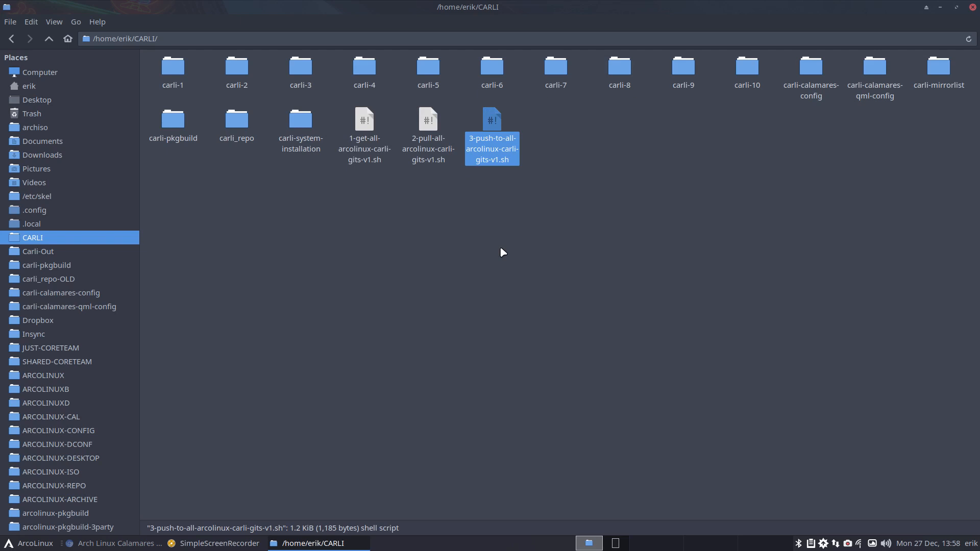
left_click(745, 75)
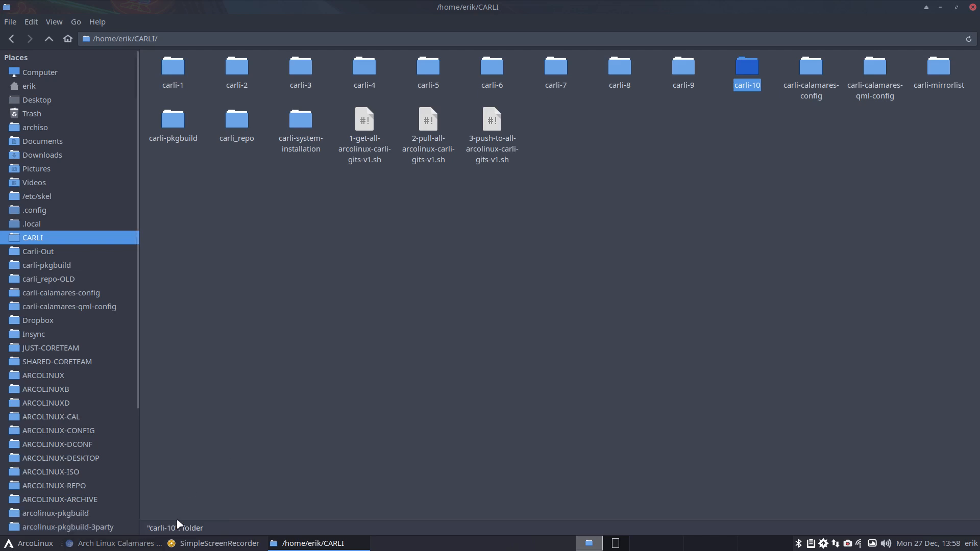
left_click(254, 456)
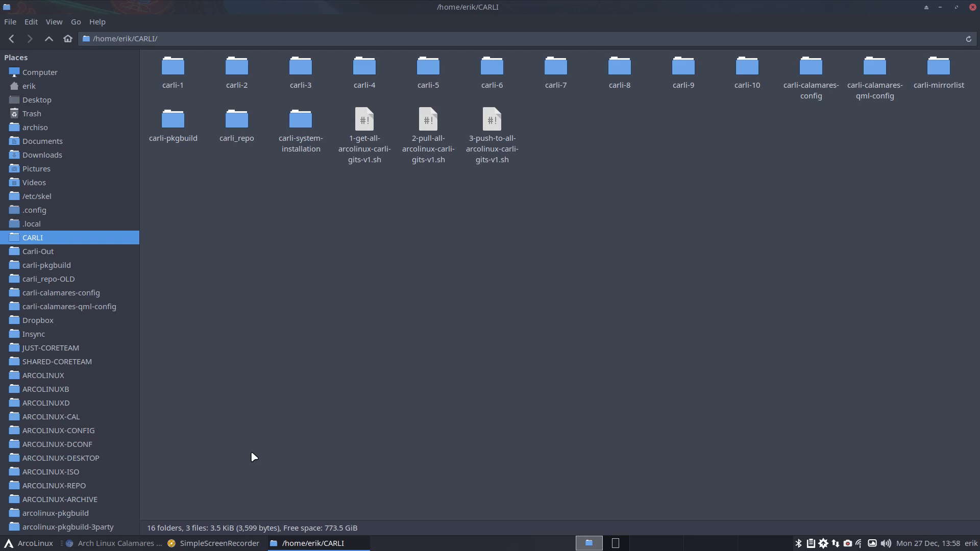
Step: Switch to Firefox and bring up the repository list of the arcolinuxiso organization on GitHub
key("ctrl+alt+f")
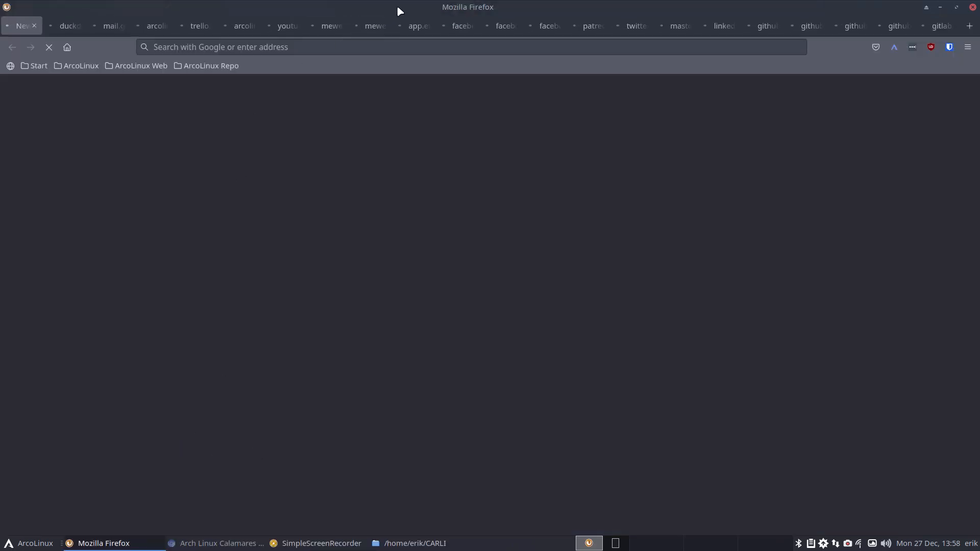
left_click_drag(397, 6, 979, 6)
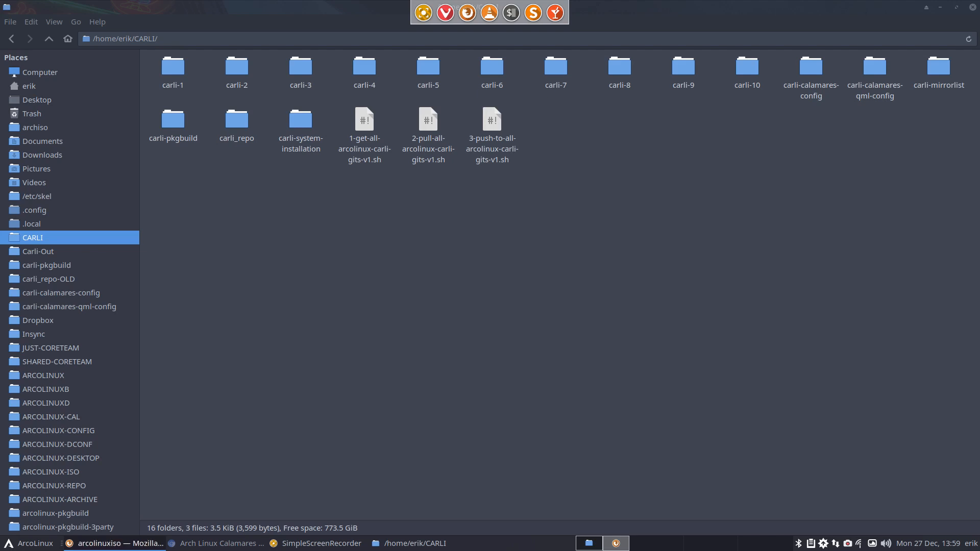
left_click_drag(979, 118, 554, 2)
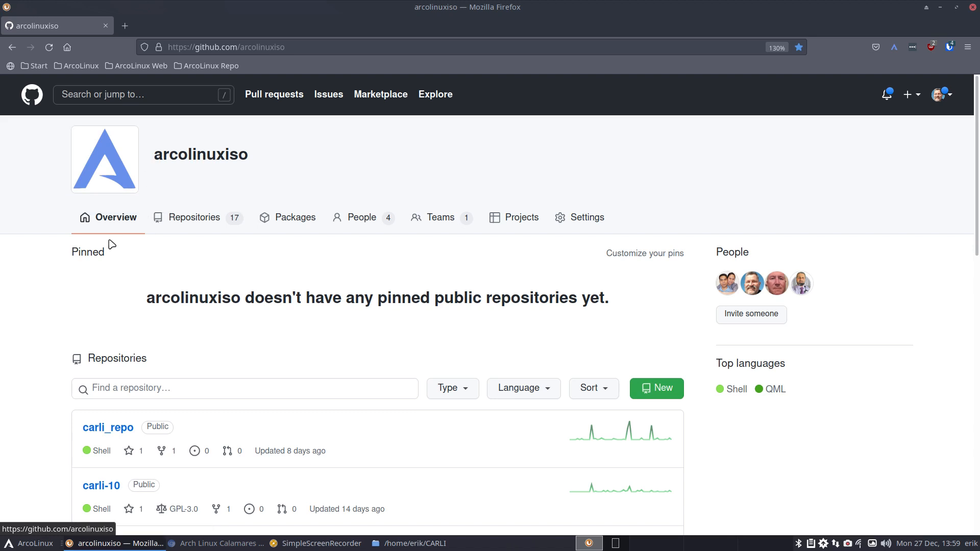
scroll(42, 291, "down", 5)
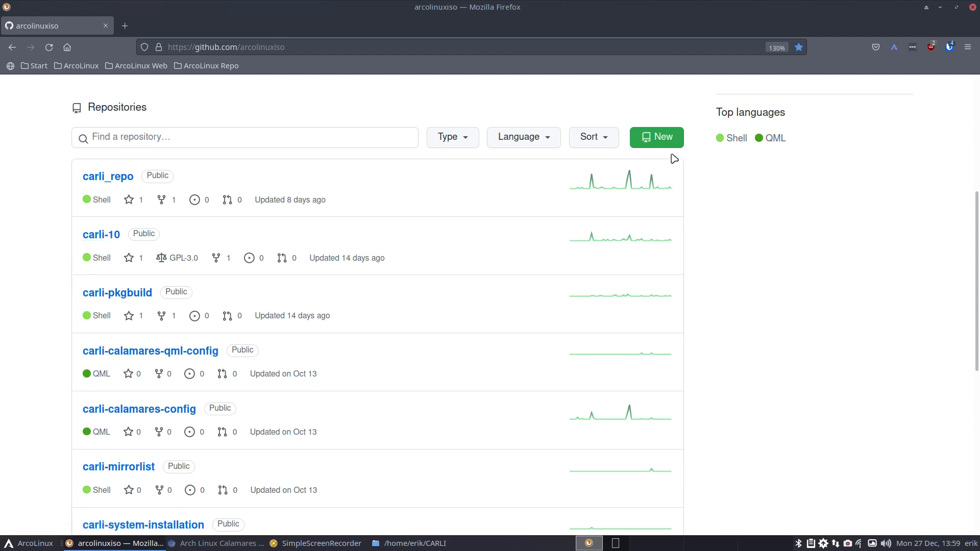
left_click(666, 137)
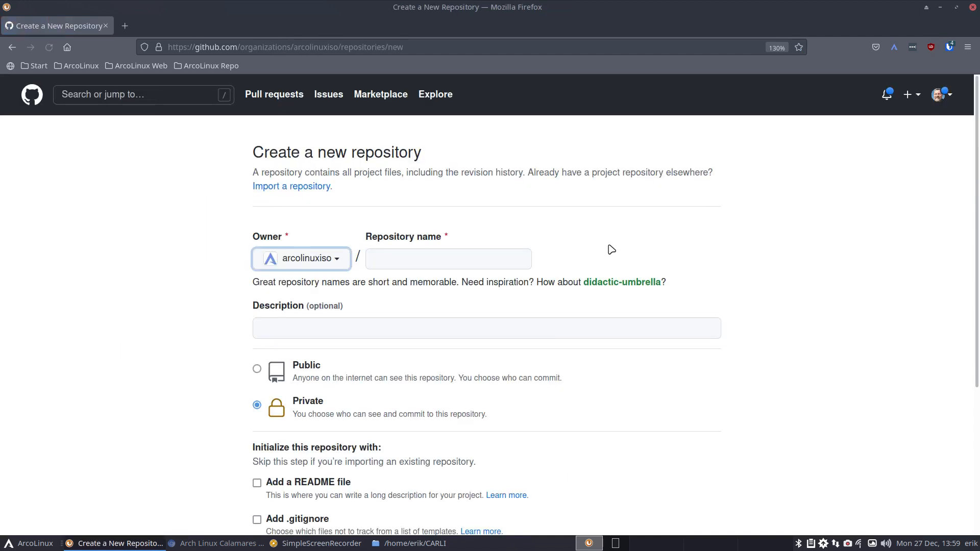
left_click(409, 261)
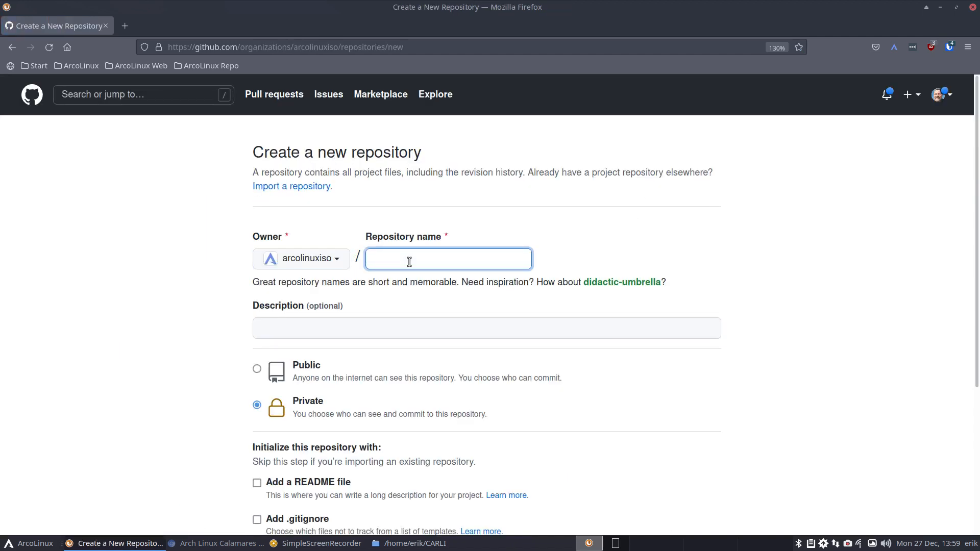
left_click(11, 48)
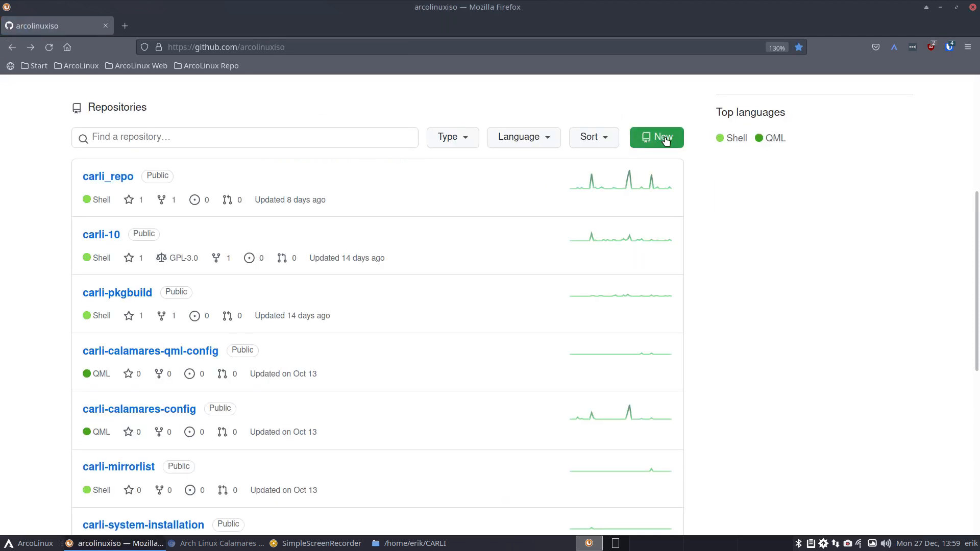
Step: Create a new public repository named carli-11 under the arcolinuxiso organization
left_click(663, 142)
left_click(397, 261)
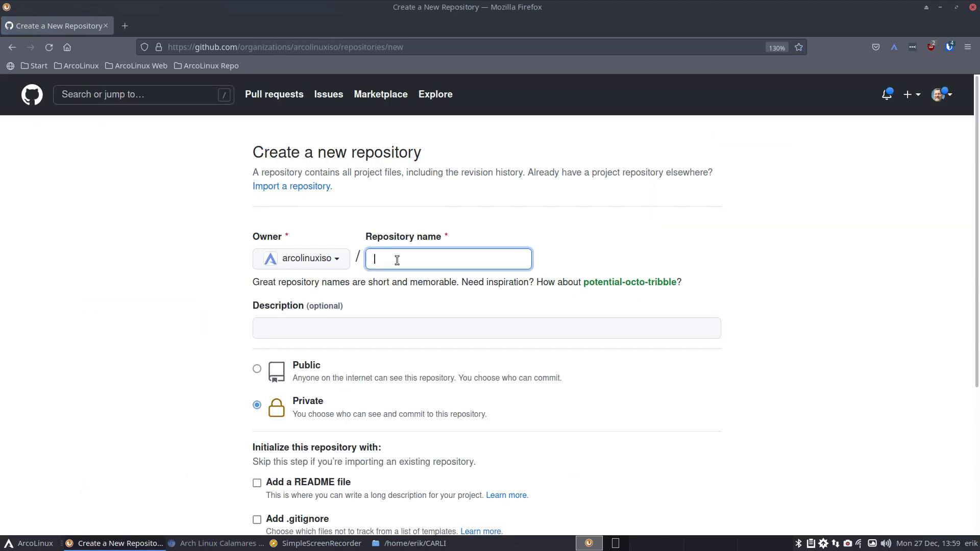
type("carli")
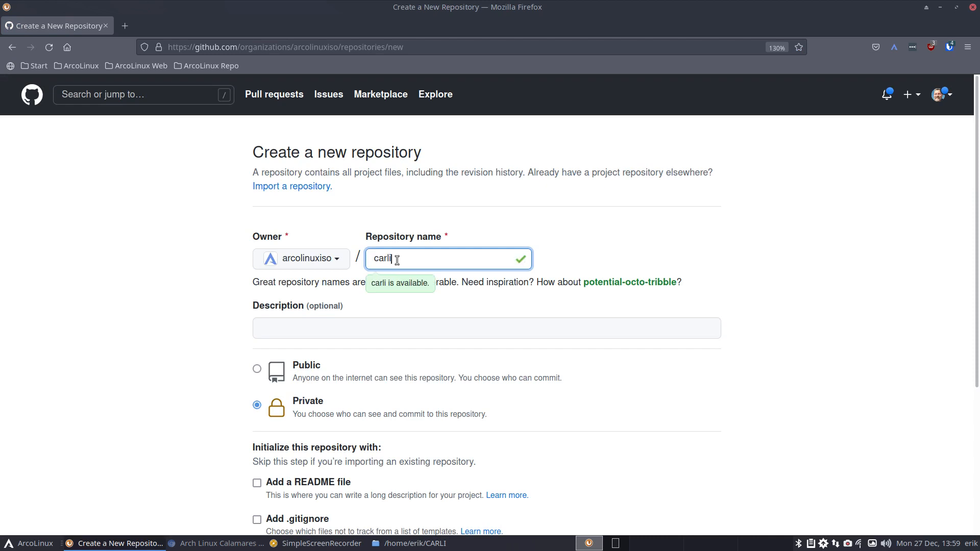
type("-11")
left_click(256, 369)
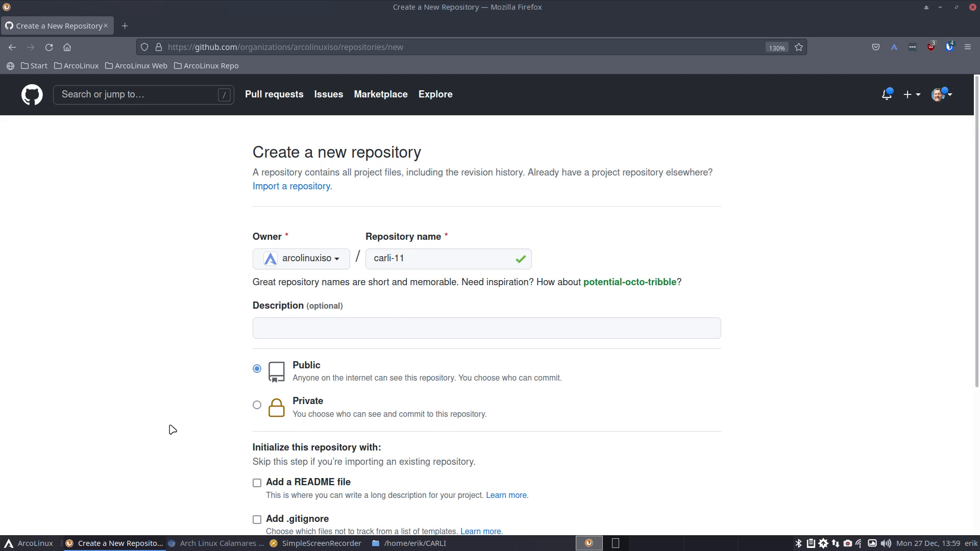
scroll(172, 430, "down", 5)
left_click(299, 422)
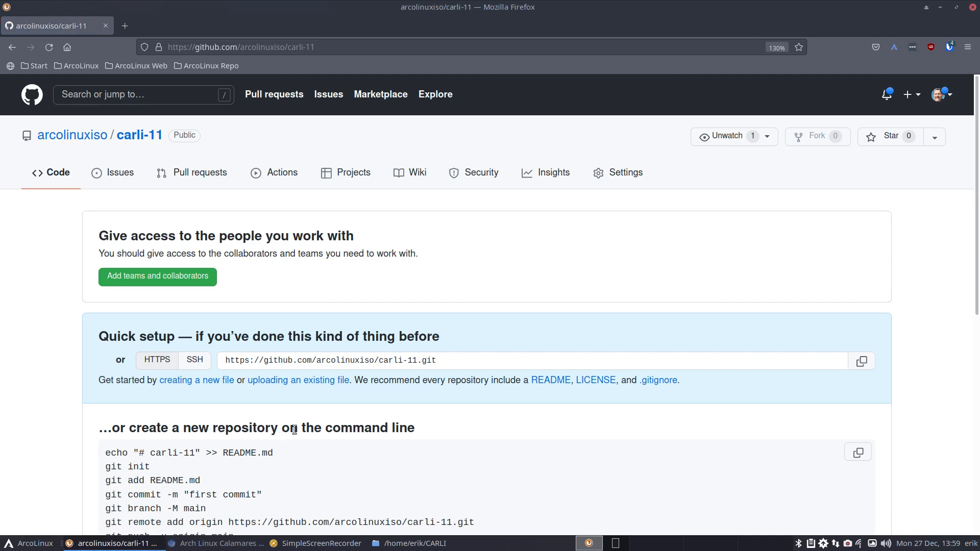
Step: Copy the carli-11 repository's HTTPS address and clone it with git clone from a terminal in the CARLI folder
left_click(862, 362)
left_click(940, 8)
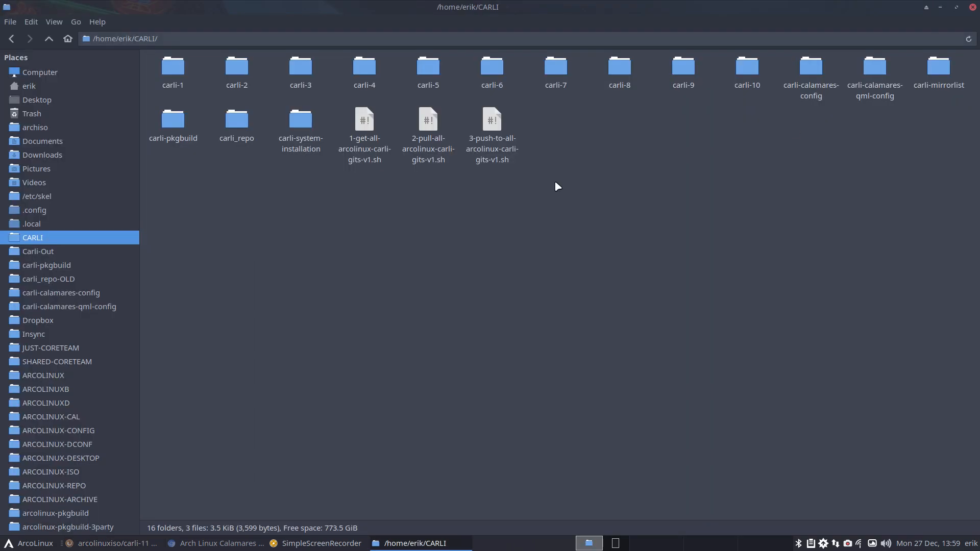
right_click(465, 217)
left_click(515, 274)
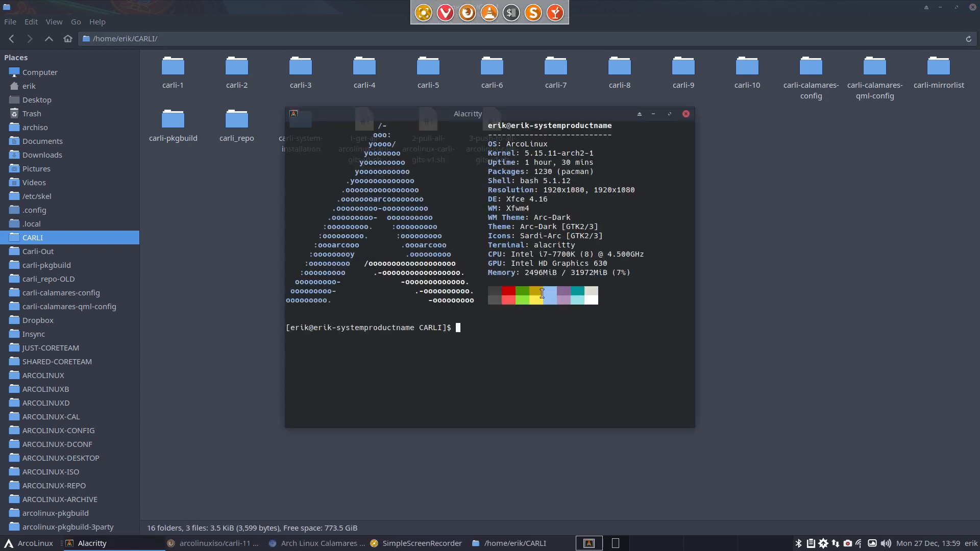
type("git clone")
key("ctrl+shift+v")
key("Return")
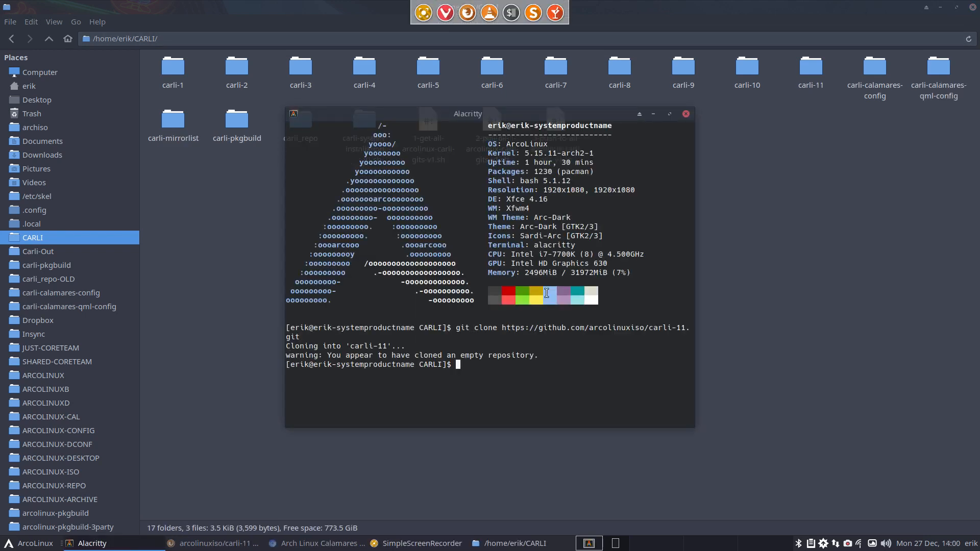
left_click(686, 114)
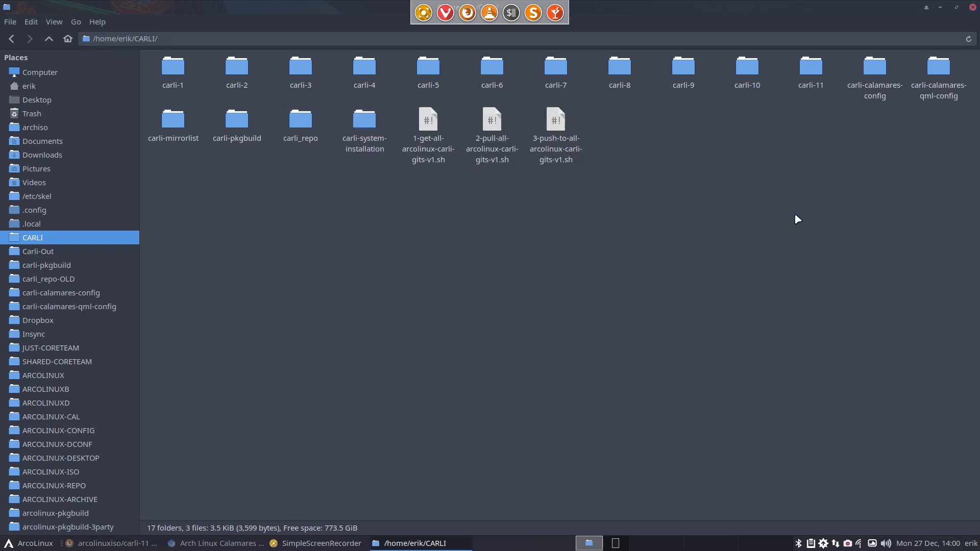
Step: Open the carli-10 folder and check its hidden items, including the .git folder, before hiding them again
double_click(753, 73)
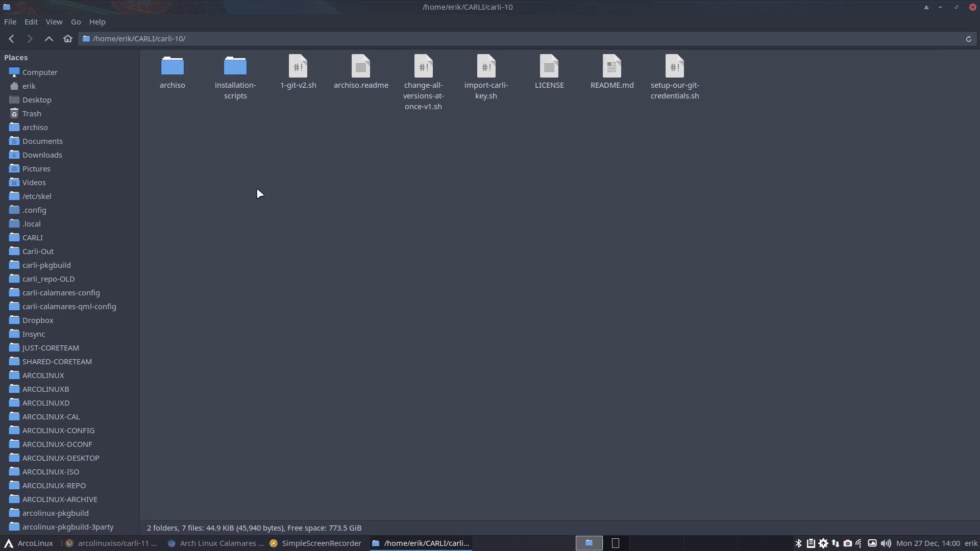
key("ctrl+h")
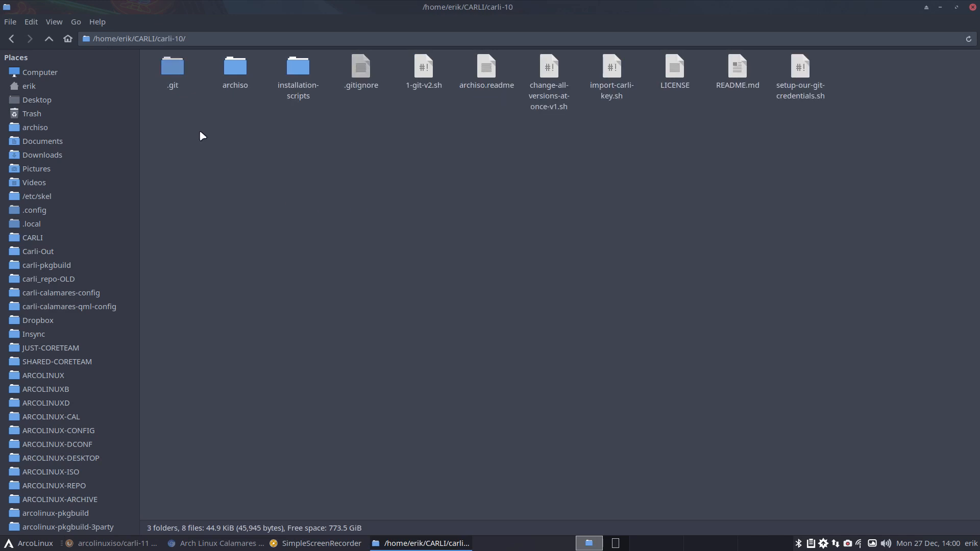
left_click(178, 73)
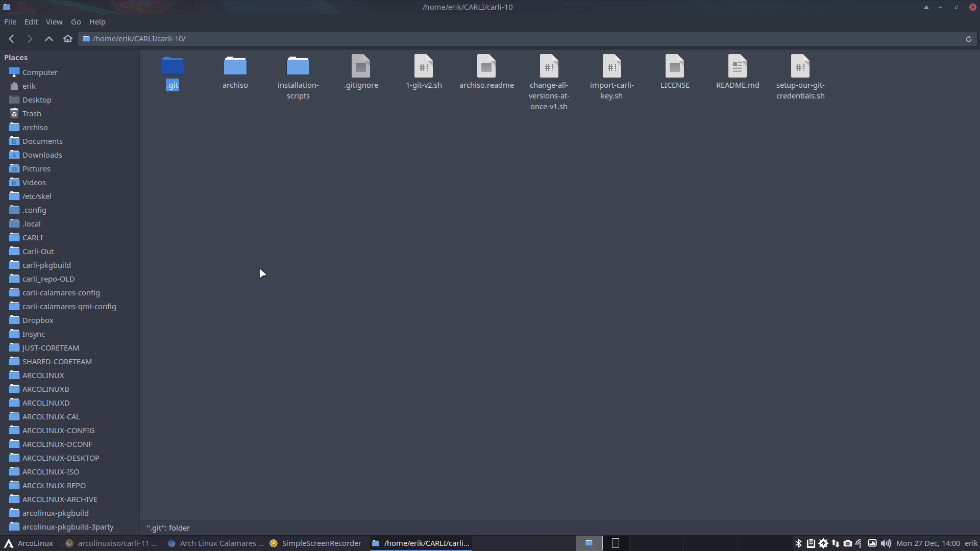
key("ctrl+h")
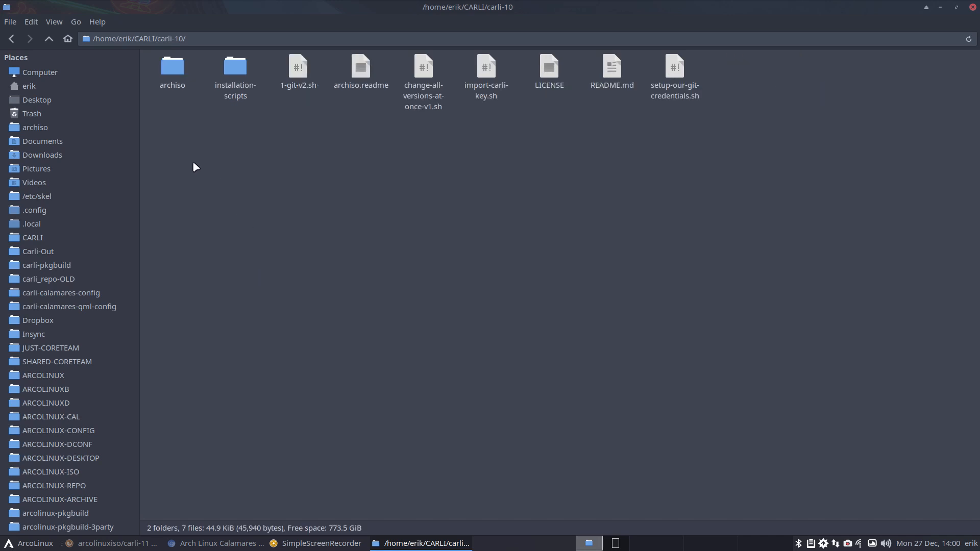
Step: Copy all non-hidden files and folders from carli-10 into the carli-11 folder
left_click_drag(169, 153, 806, 82)
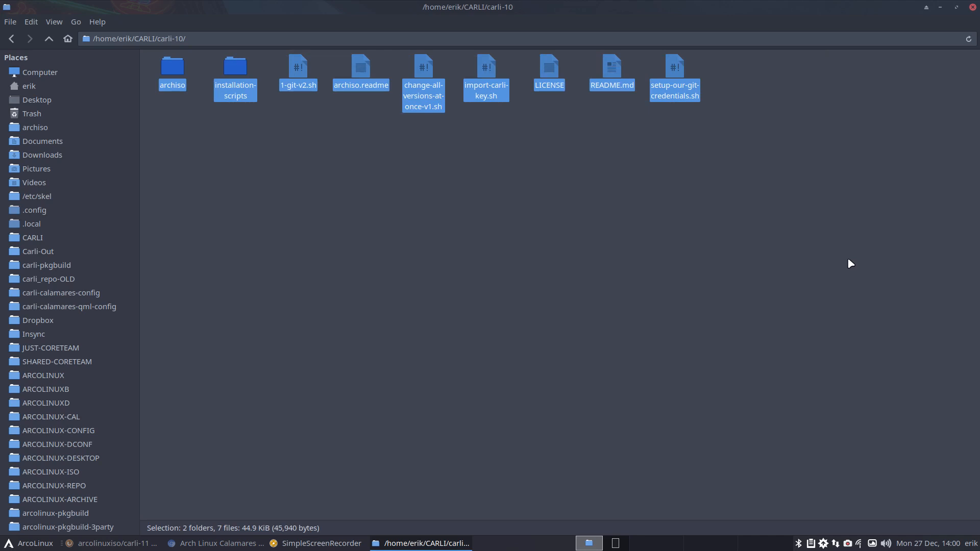
left_click(49, 39)
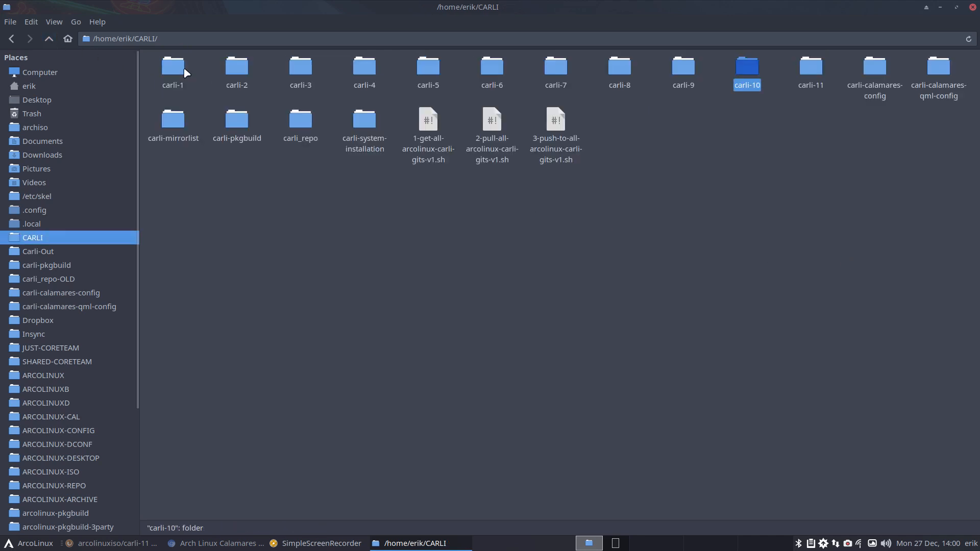
double_click(816, 77)
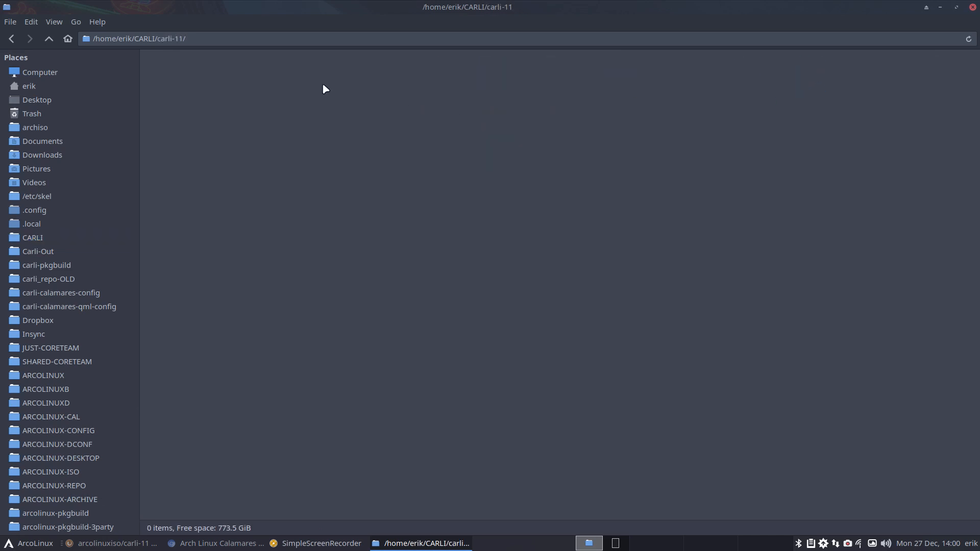
key("ctrl+v")
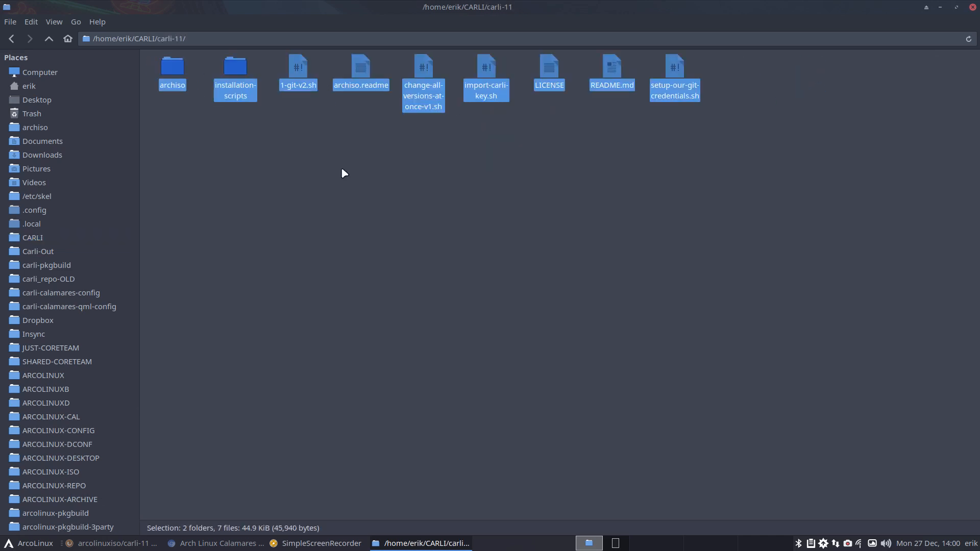
Step: Open a terminal in the carli-11 folder and enter ./1-git-v2.sh at the prompt without running it
right_click(398, 164)
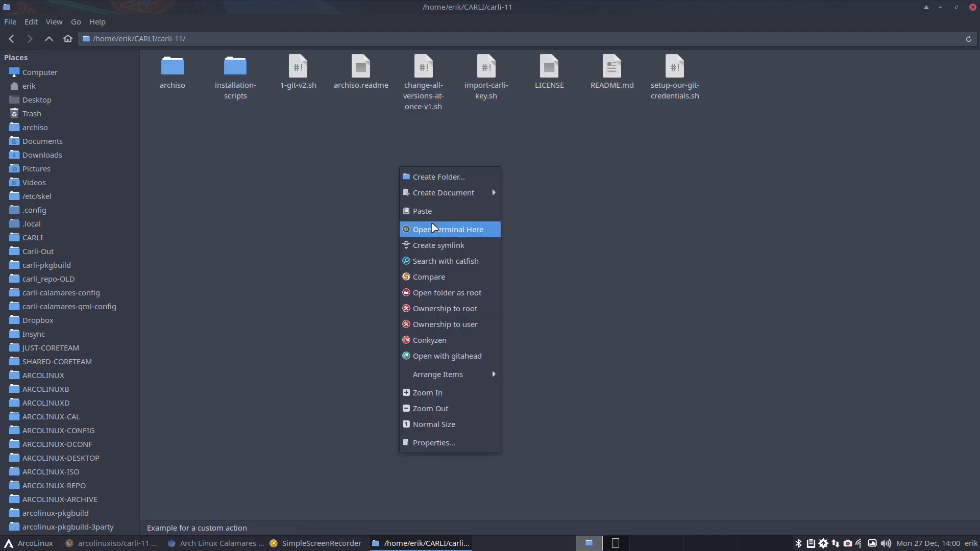
left_click(432, 228)
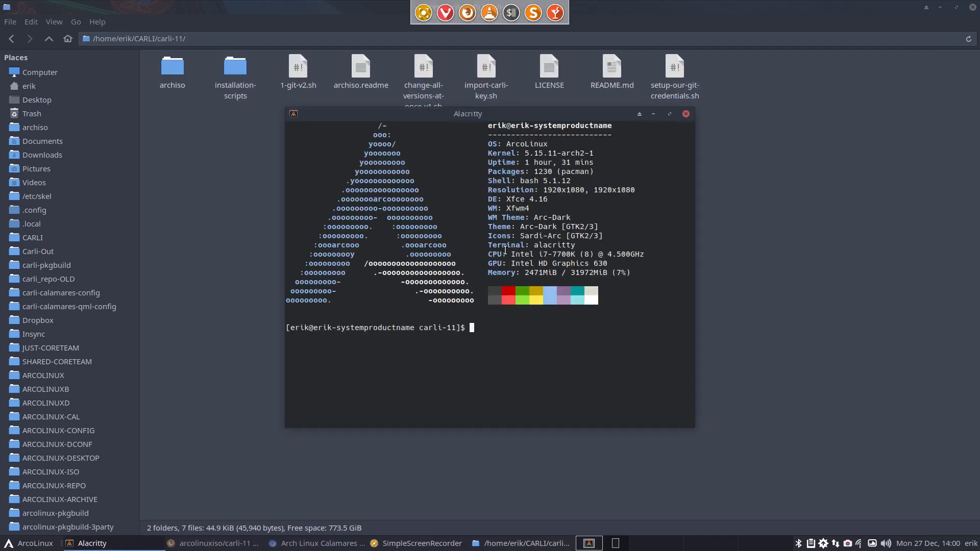
type("./1")
key("Tab")
Step: Show carli-11's hidden items, check the branch name in the .git folder's config file, and close the other editor tabs
left_click_drag(308, 10, 73, 82)
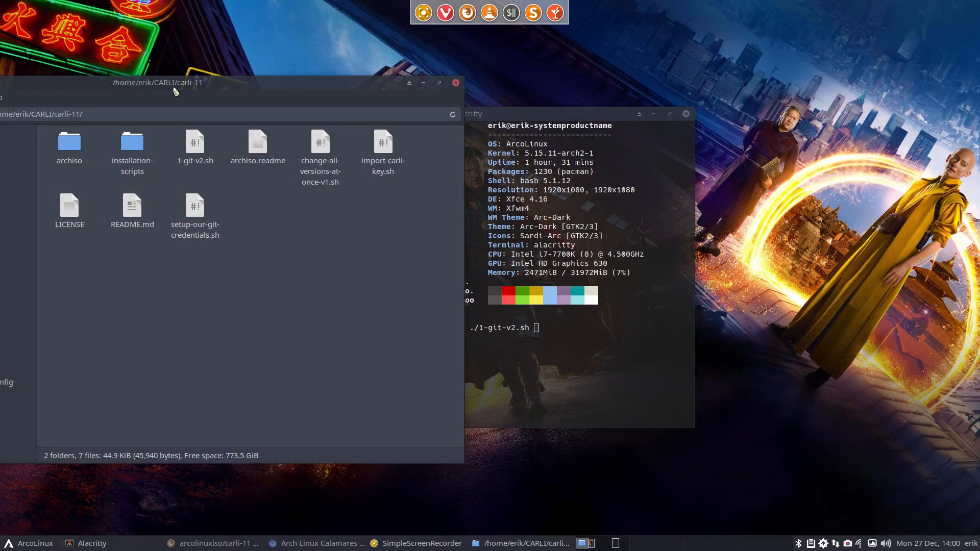
left_click_drag(168, 87, 2, 3)
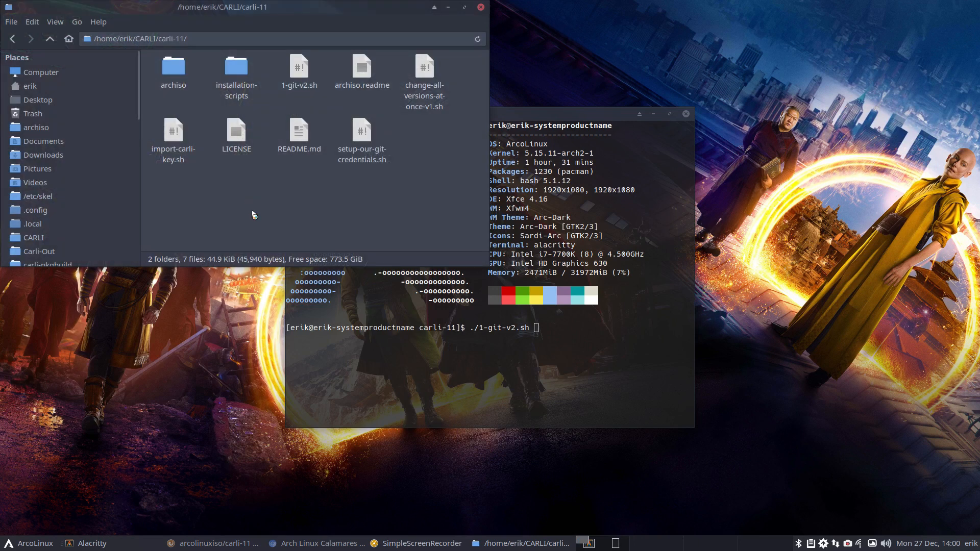
key("ctrl+h")
double_click(171, 71)
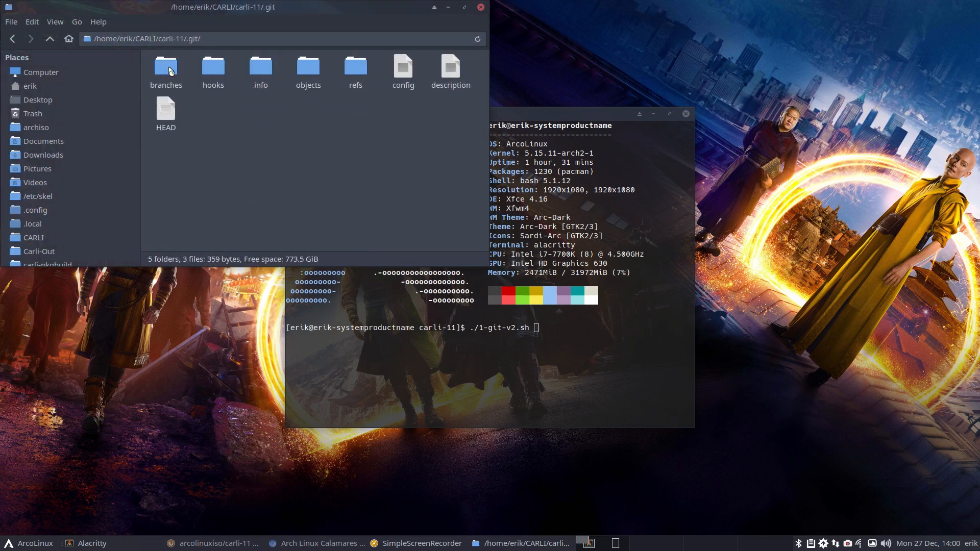
double_click(403, 66)
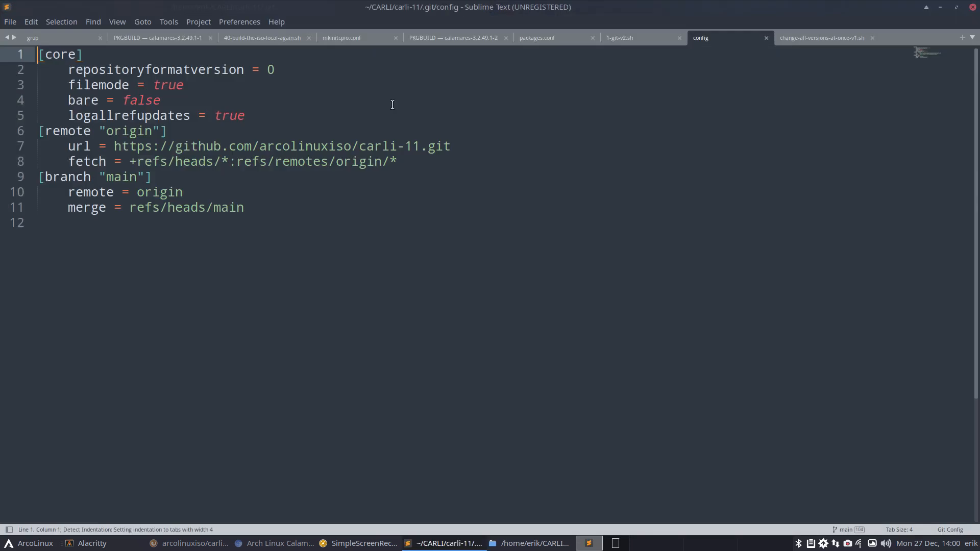
left_click_drag(214, 209, 242, 211)
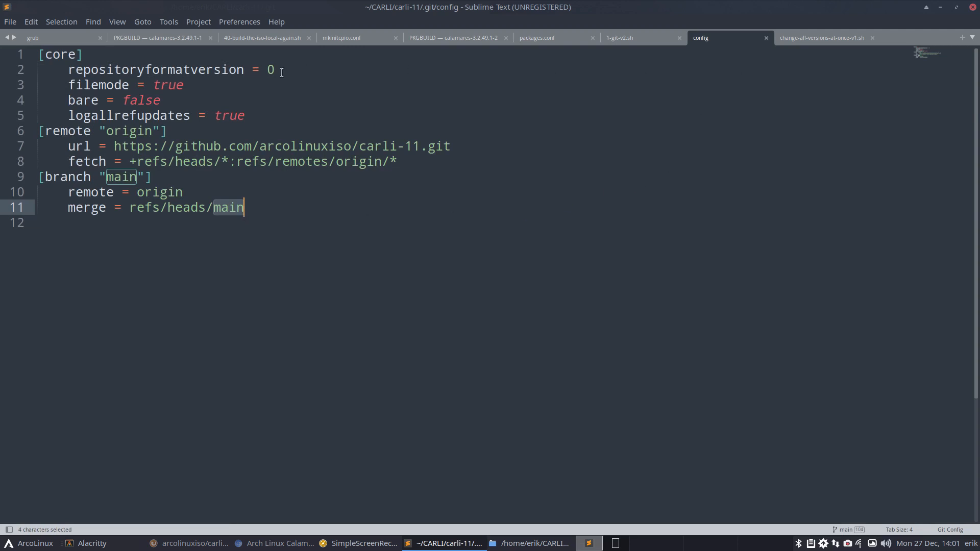
right_click(708, 41)
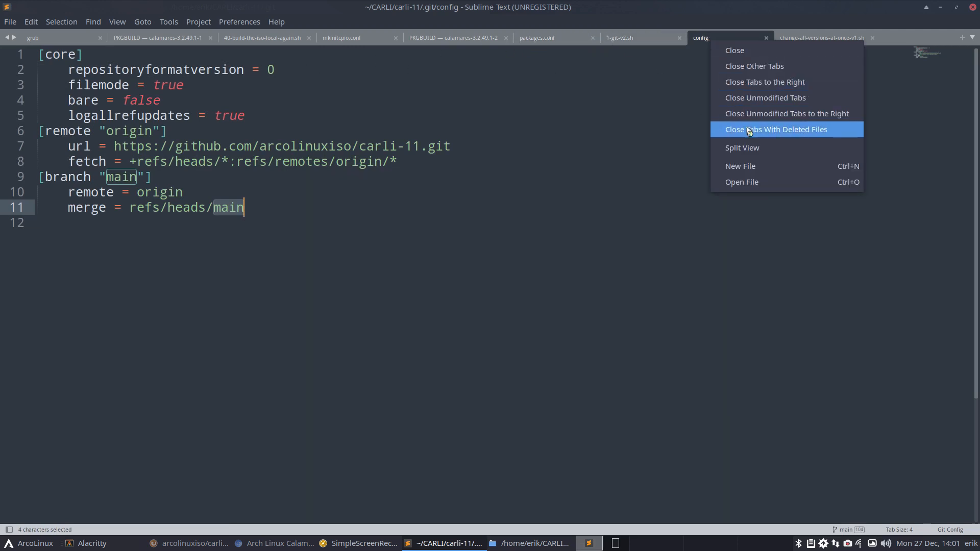
left_click(786, 67)
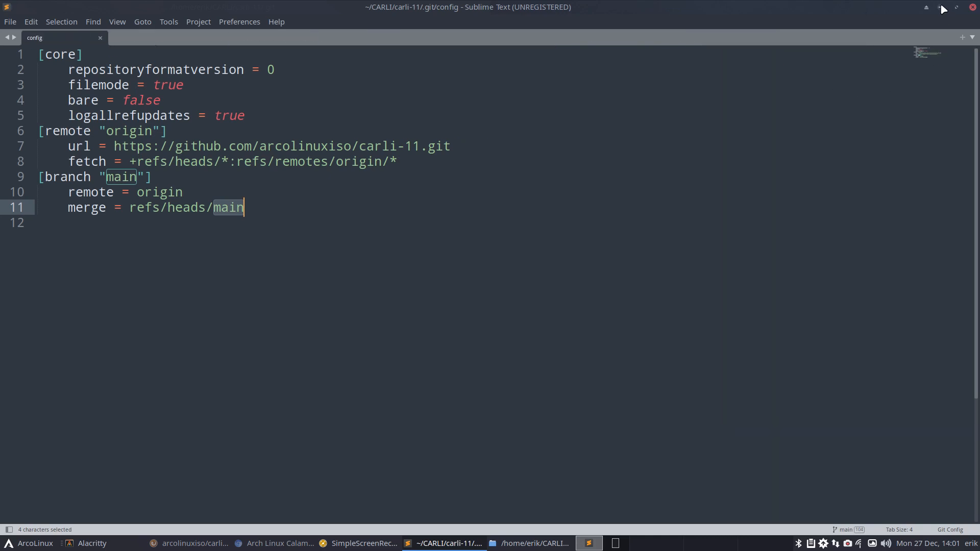
left_click(941, 7)
left_click(279, 131)
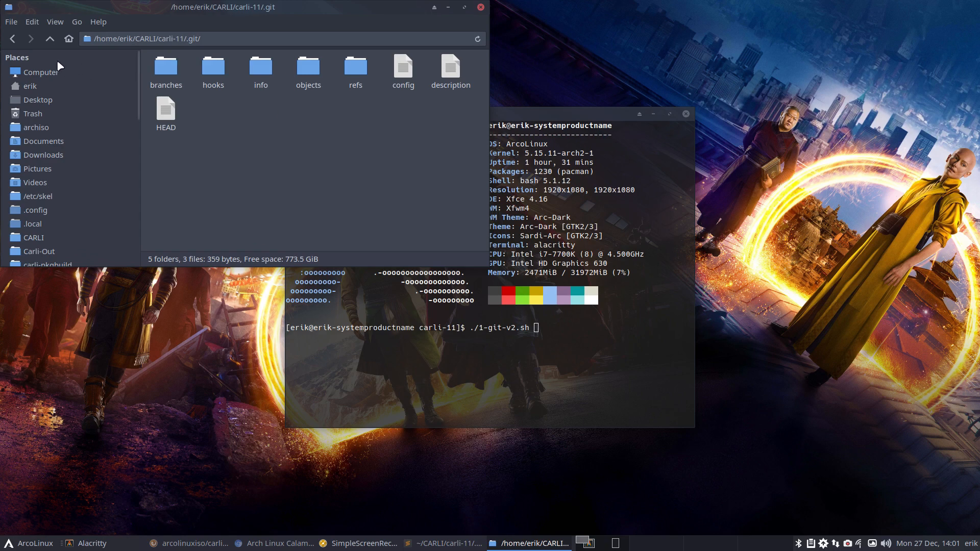
Step: Set the push branch in carli-11's 1-git-v2.sh to main and save the script
left_click(49, 39)
double_click(362, 66)
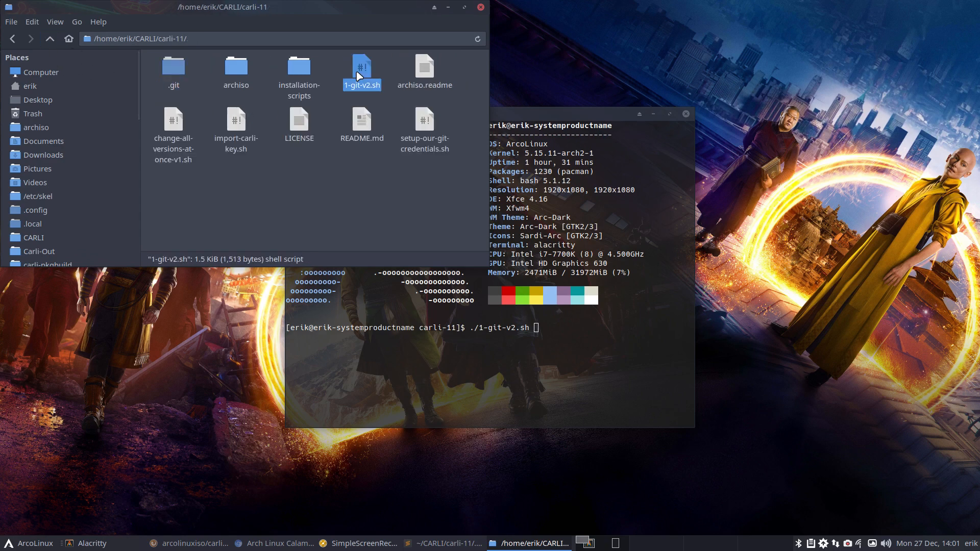
scroll(354, 332, "down", 6)
scroll(354, 332, "down", 6)
scroll(352, 333, "up", 2)
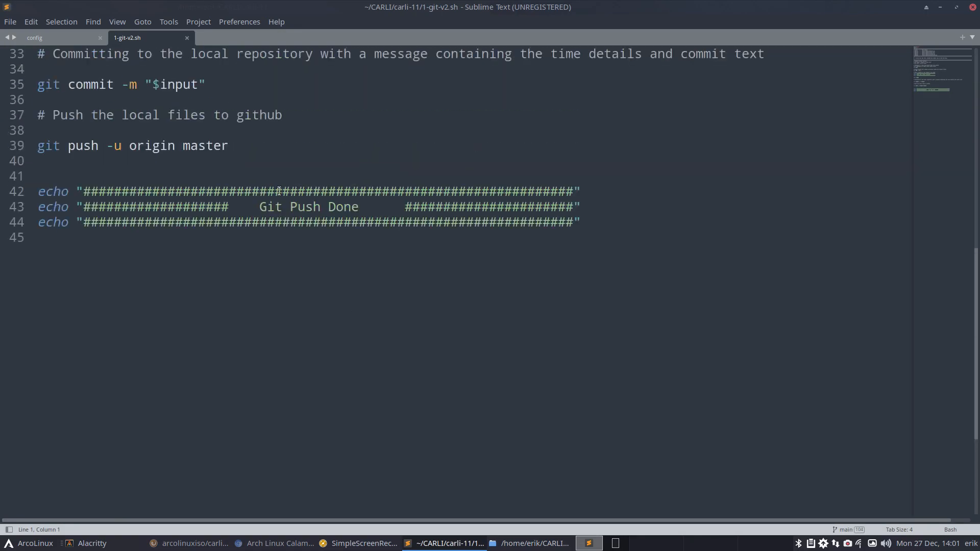
left_click(194, 135)
double_click(198, 146)
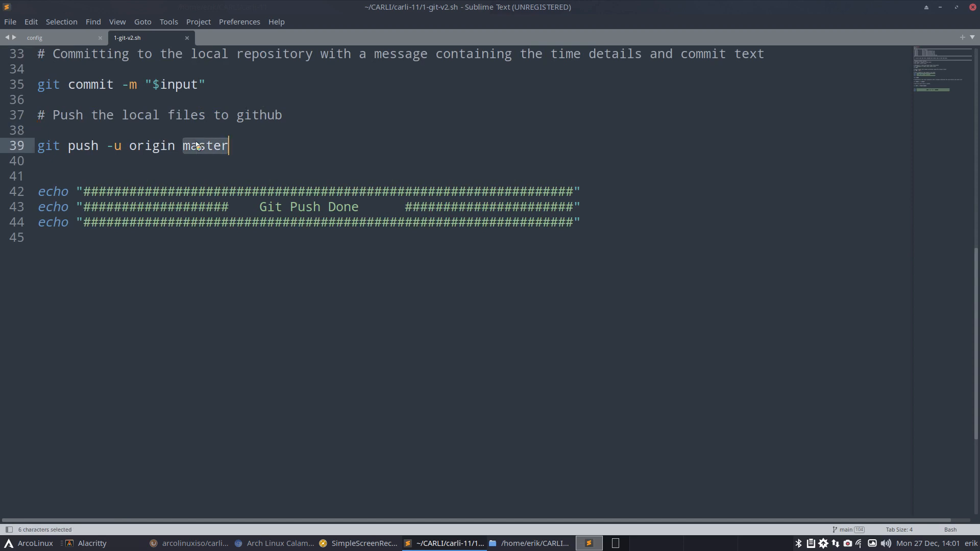
type("main")
key("ctrl+s")
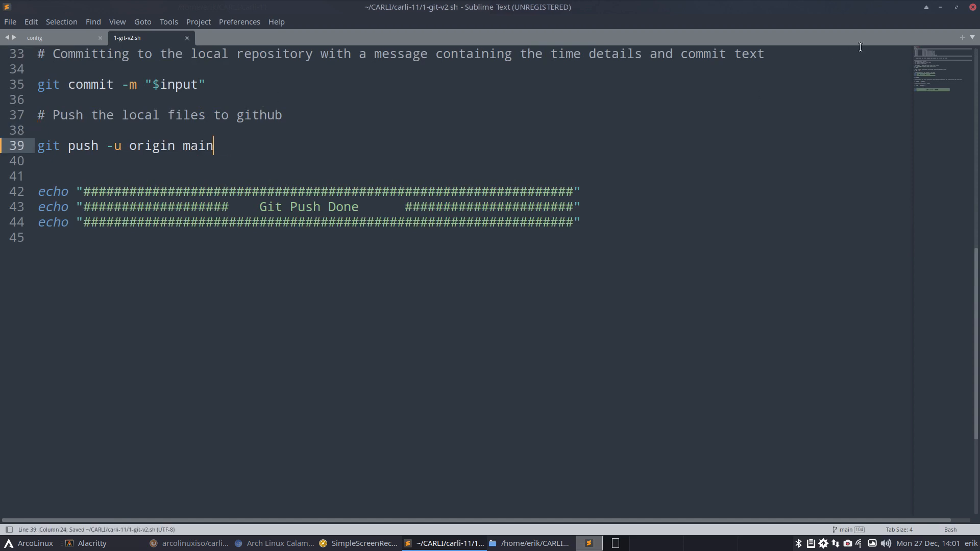
left_click(939, 7)
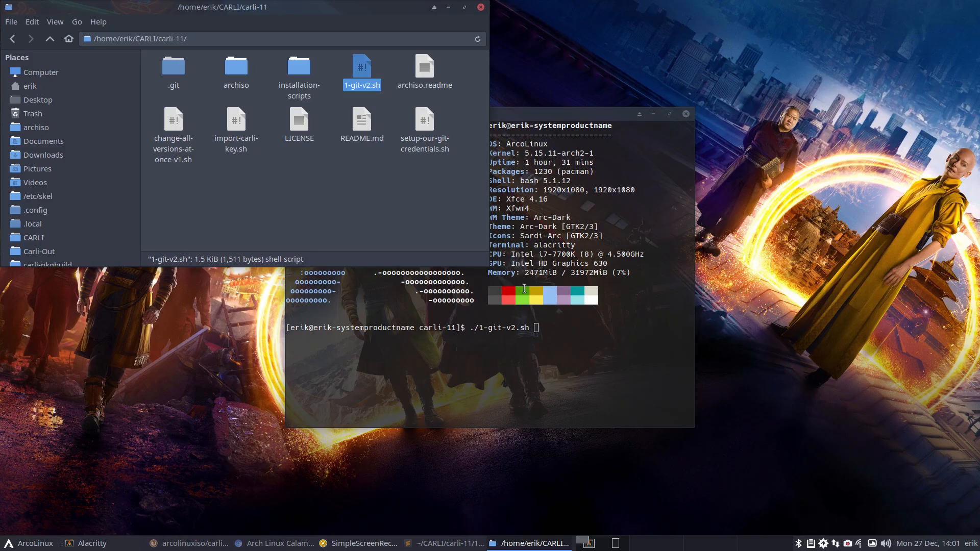
Step: Run the 1-git-v2.sh script and enter the commit comment "copy paste of carli 10"
left_click(542, 385)
key("Return")
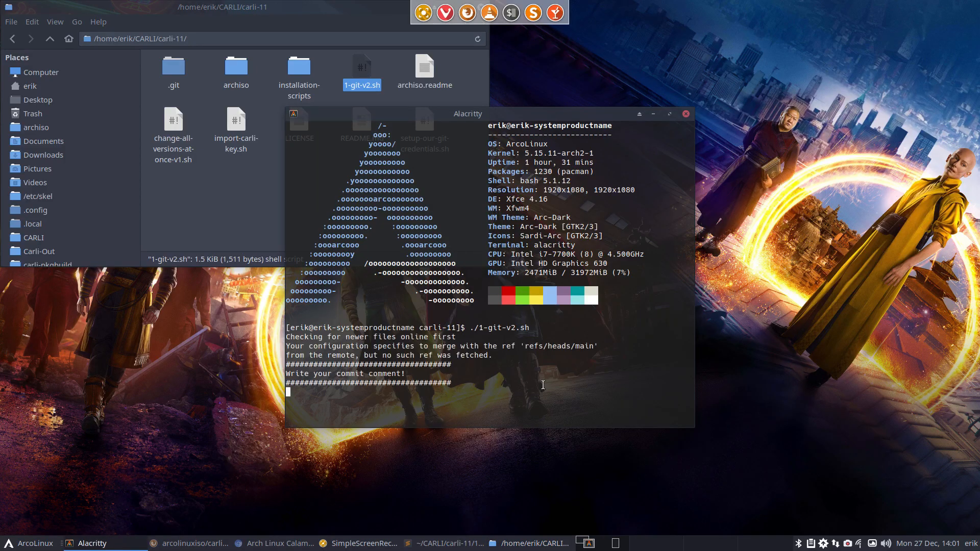
type("cp")
key("BackSpace")
type("opy paste of carli 10")
key("Return")
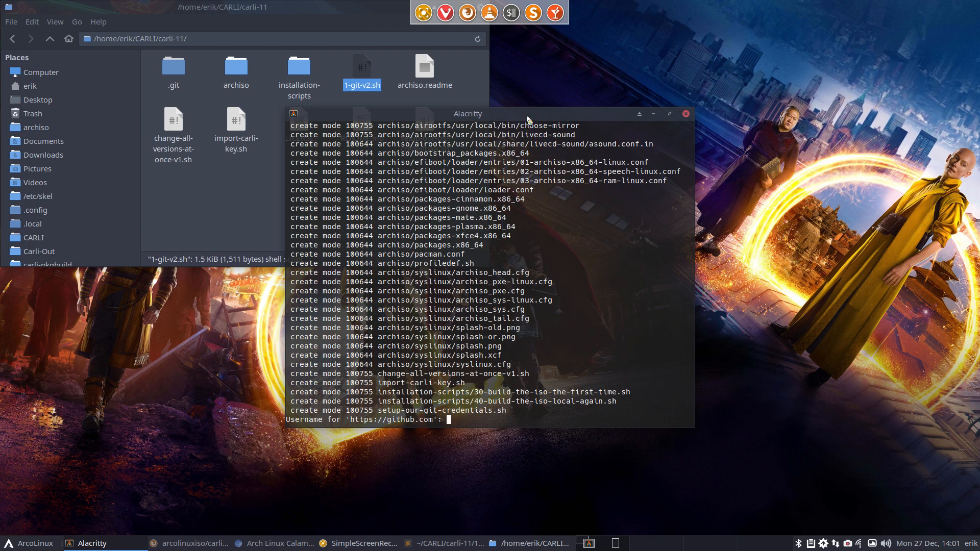
Step: Move the terminal aside, reload the carli-11 repository page on GitHub, and review its committed files and README
left_click_drag(528, 118, 979, 112)
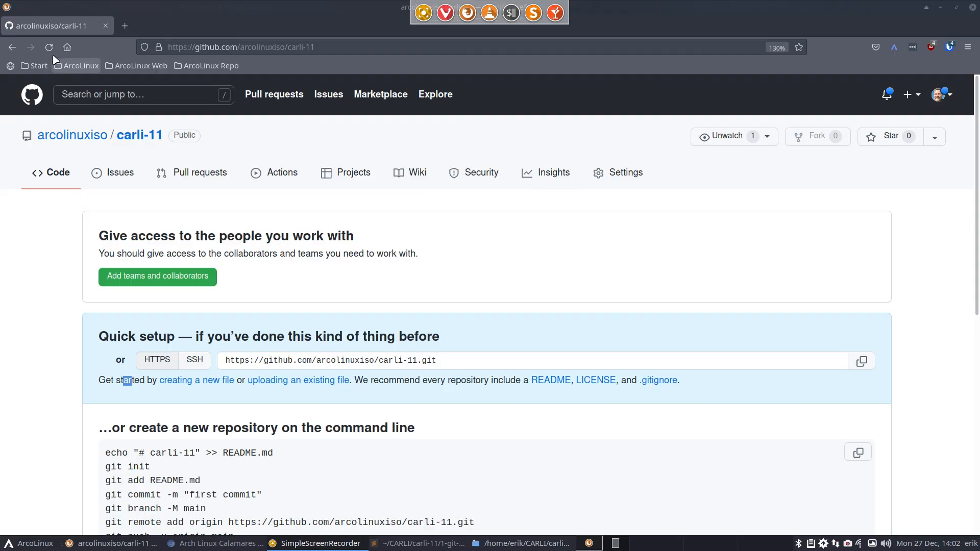
left_click(48, 47)
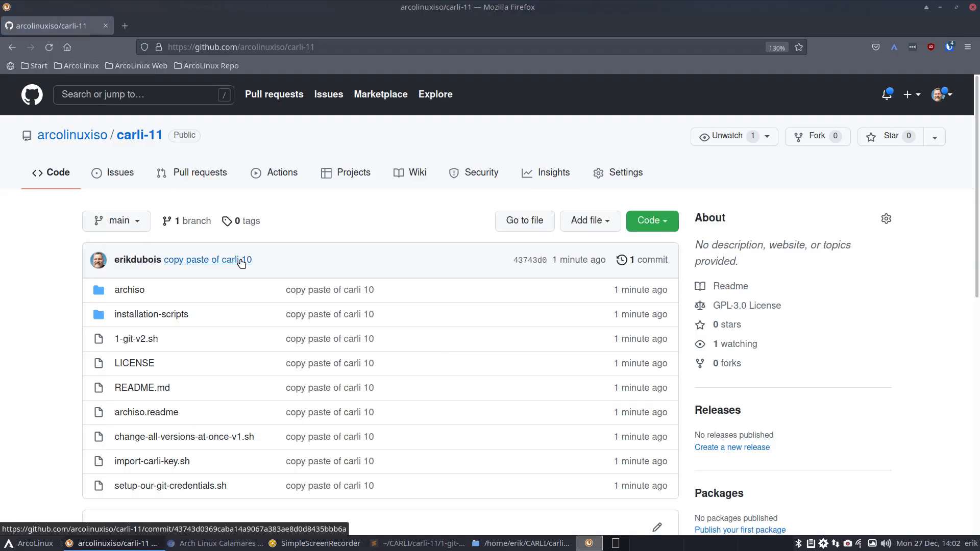
scroll(269, 255, "down", 5)
scroll(335, 221, "down", 2)
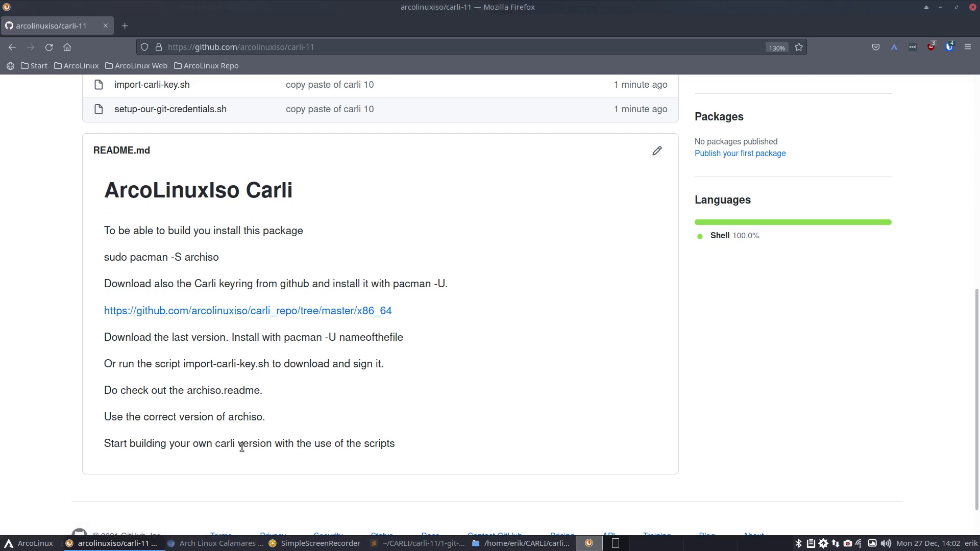
left_click(940, 8)
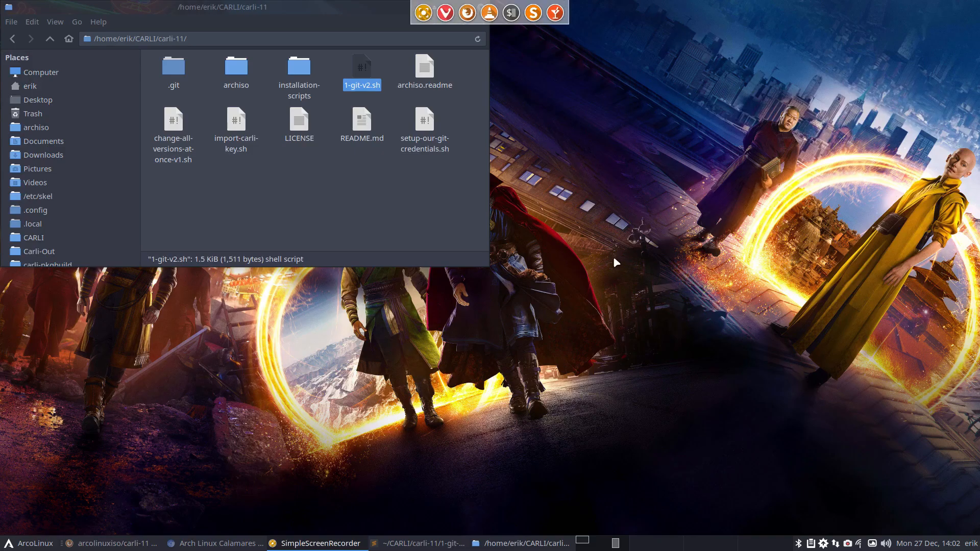
Step: Open carli-11's archiso folder in the maximized file manager and look over the package lists for the different desktops
left_click(280, 213)
double_click(273, 10)
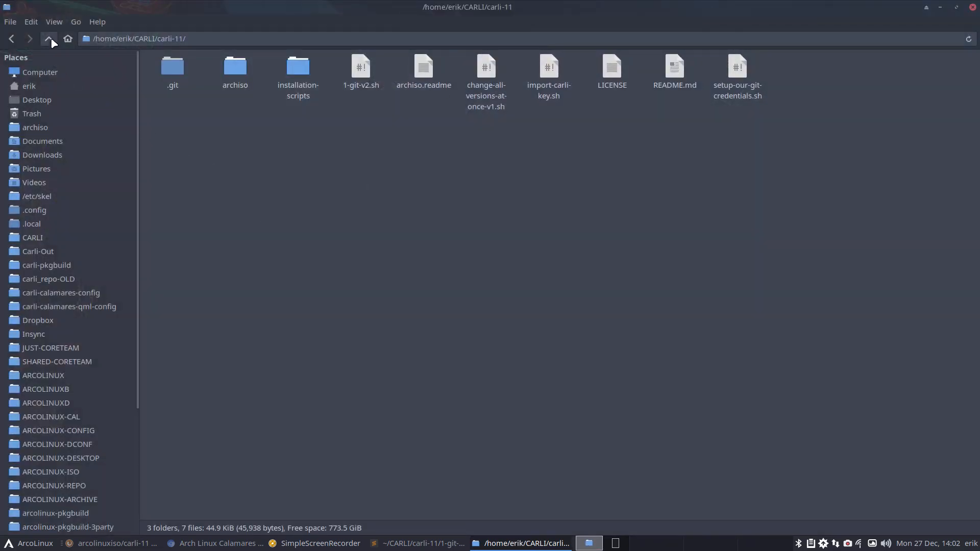
double_click(231, 68)
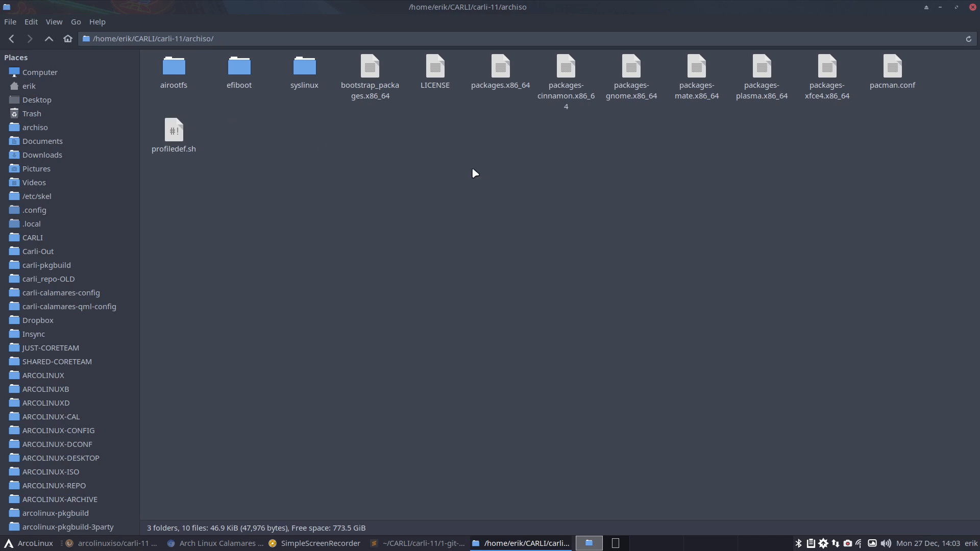
left_click(827, 71)
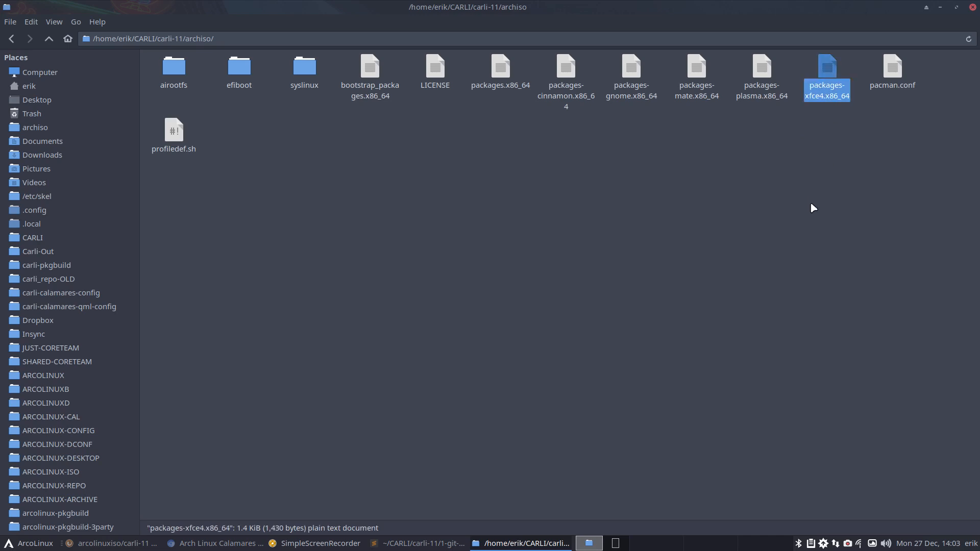
left_click(689, 93)
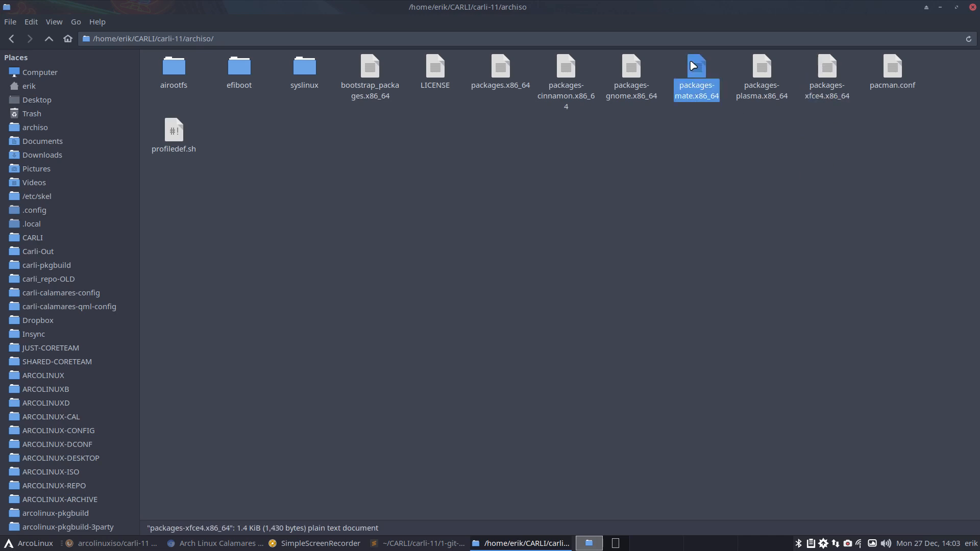
left_click(614, 88)
left_click(590, 106)
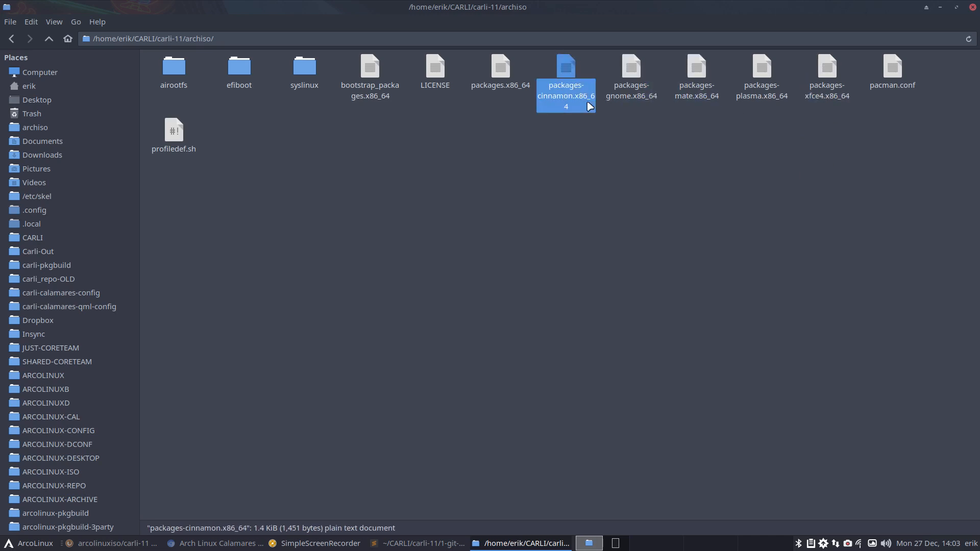
left_click(826, 71)
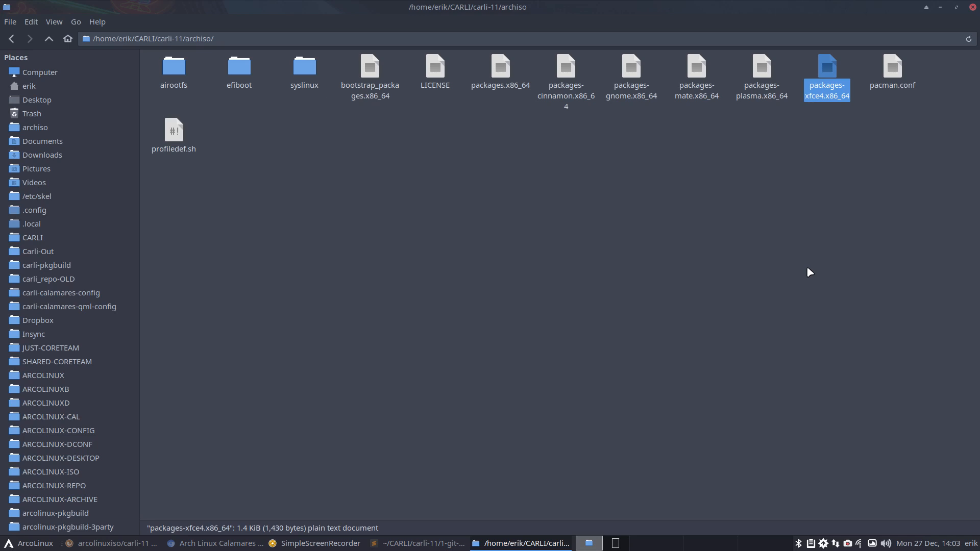
left_click(693, 172)
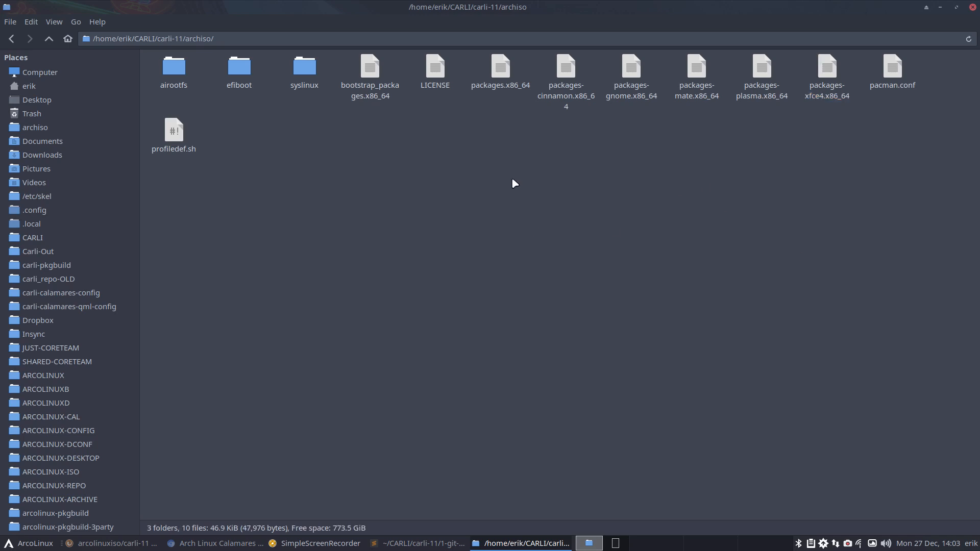
Step: Compare packages.x86_64 with packages-plasma.x86_64 in Meld and close the comparison
left_click(500, 69)
left_click(762, 77, "ctrl")
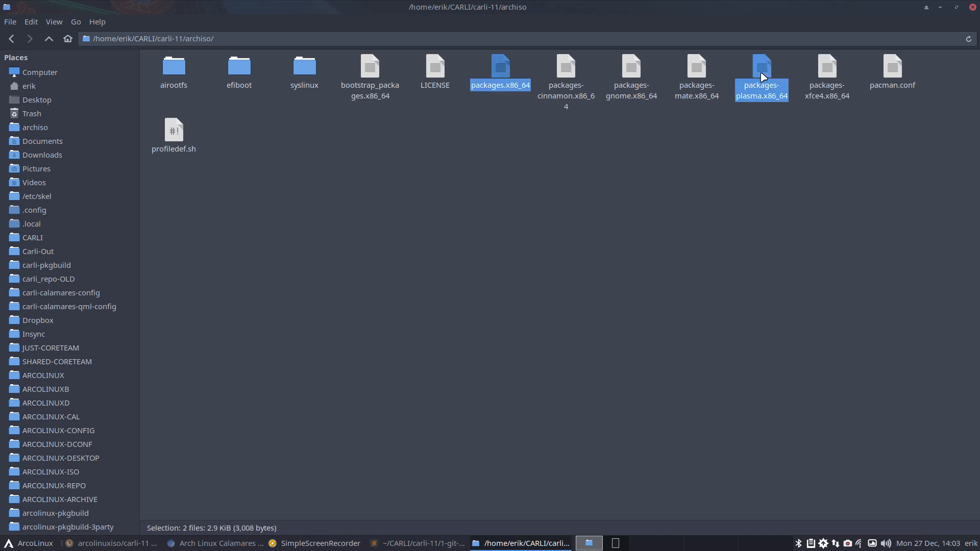
right_click(762, 77)
left_click(787, 255)
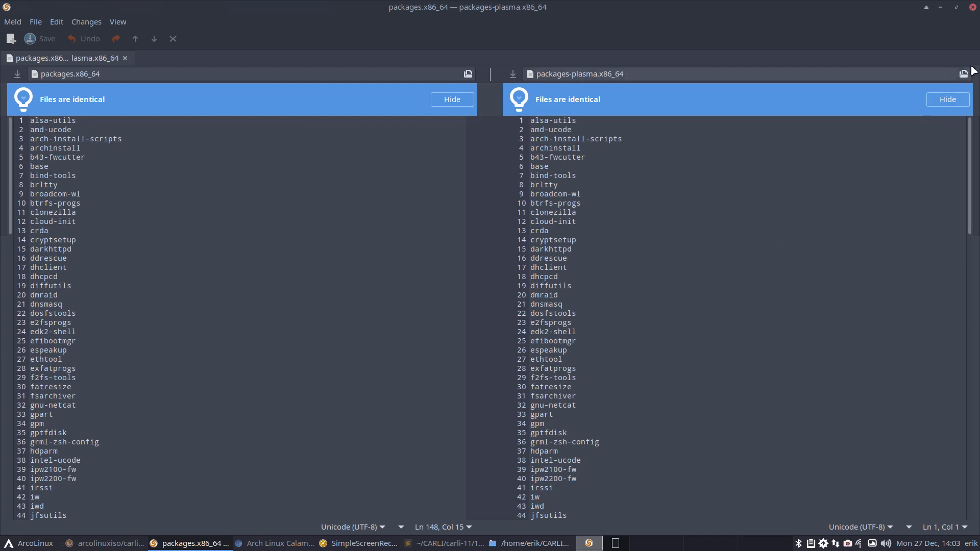
left_click(971, 7)
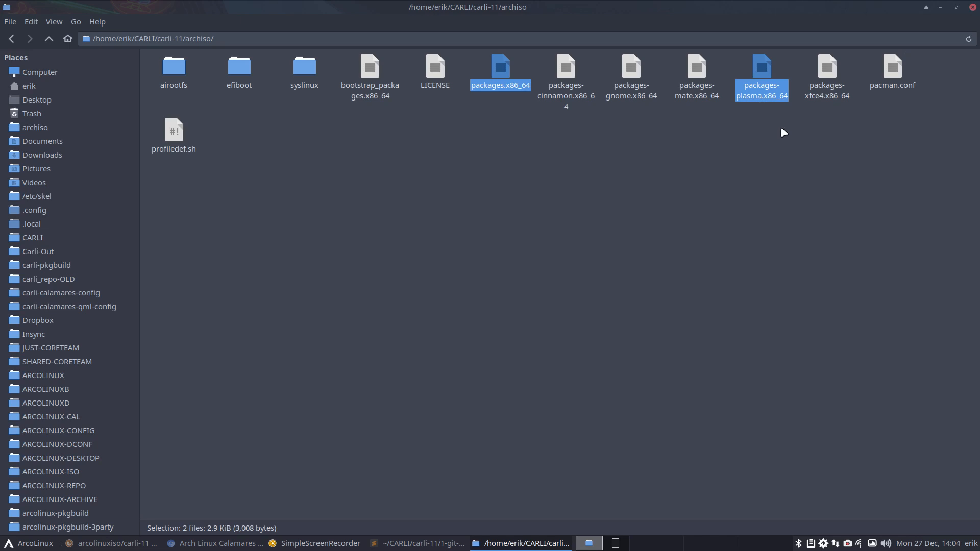
Step: Select packages-xfce4.x86_64 in carli-11's archiso folder, and go back up to the CARLI folder
left_click(828, 70)
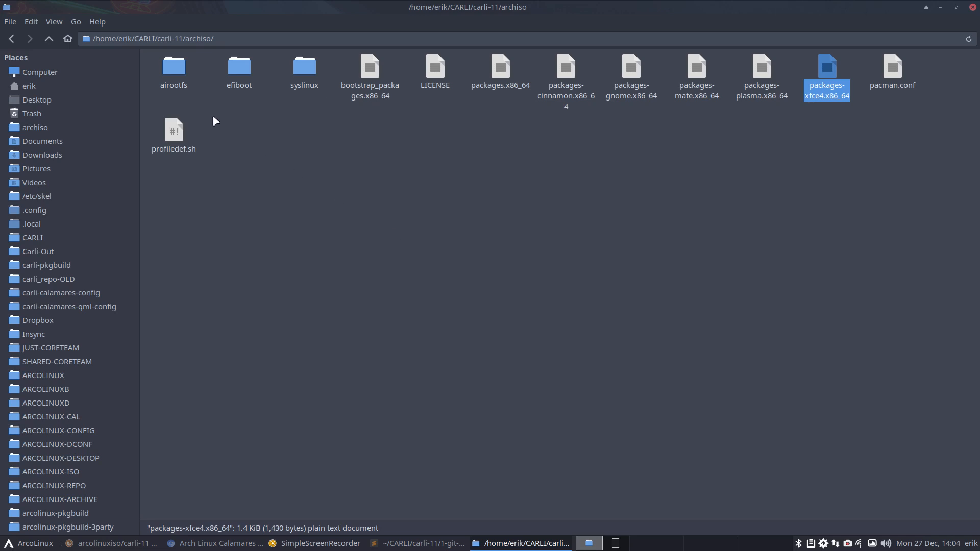
left_click(49, 39)
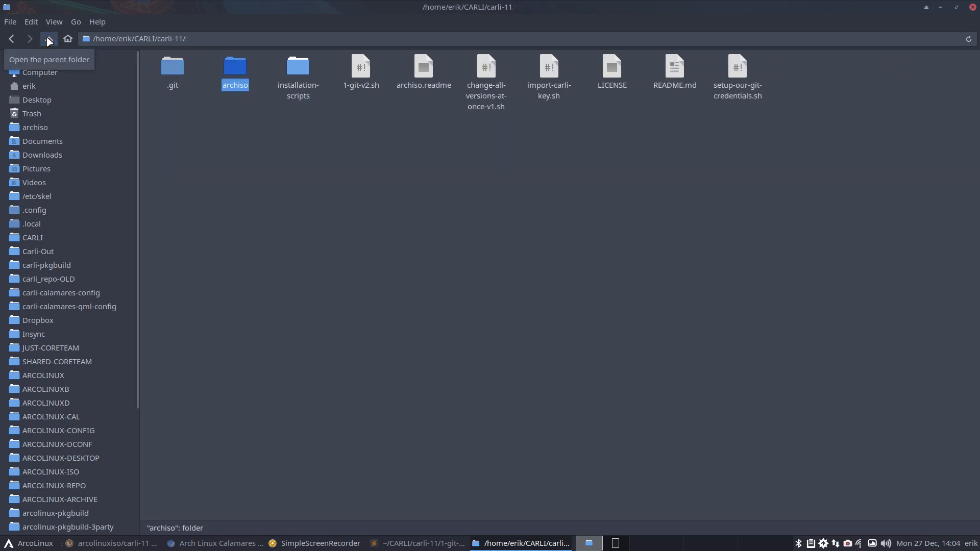
left_click(49, 39)
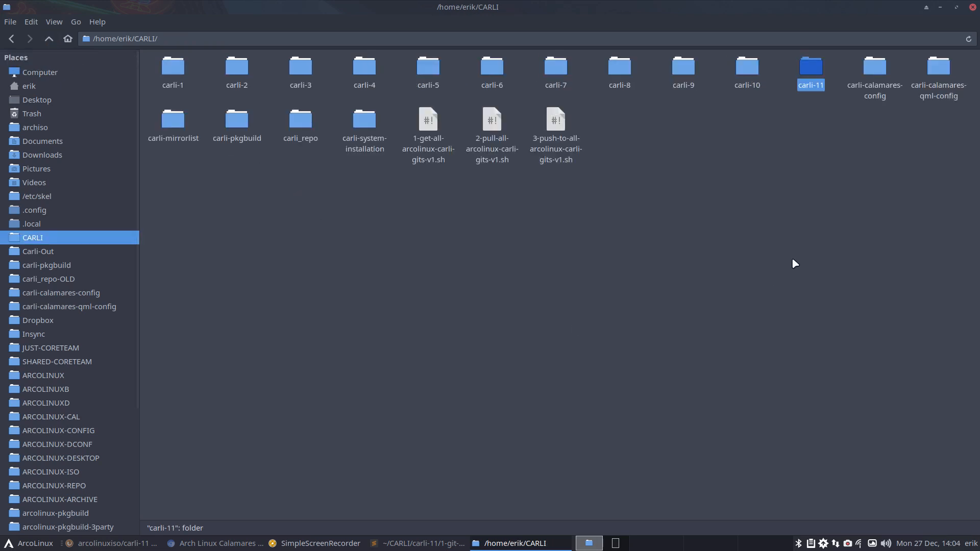
left_click(876, 72, "ctrl")
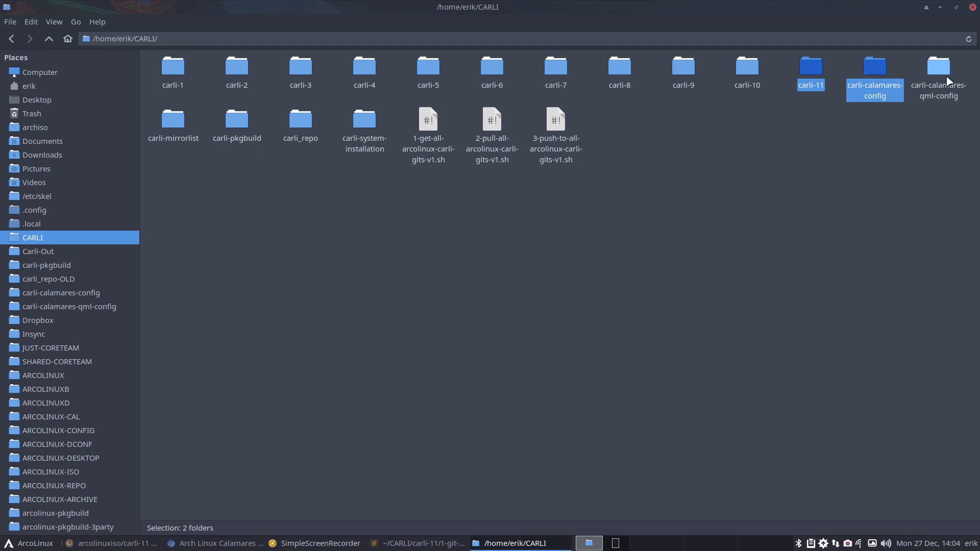
left_click(942, 75, "ctrl")
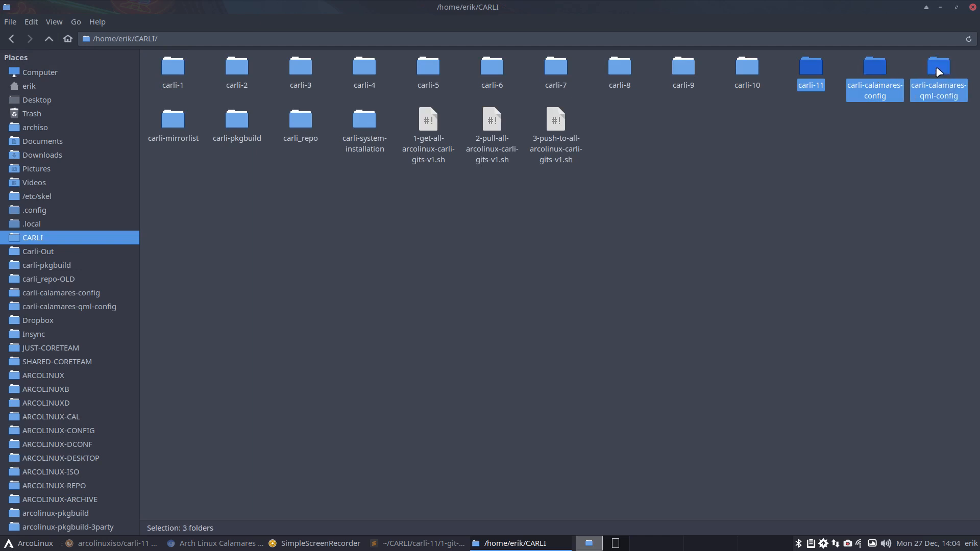
right_click(938, 71)
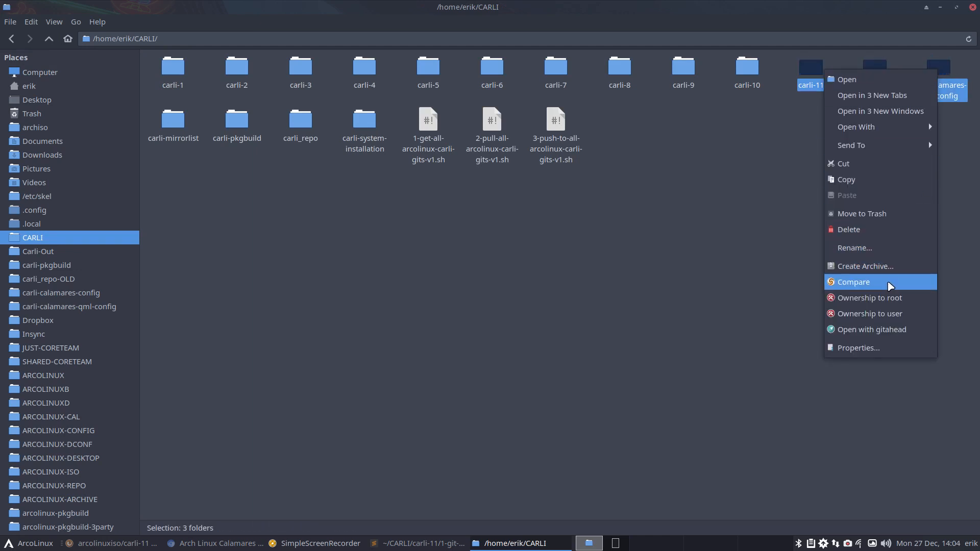
left_click(869, 282)
left_click(972, 7)
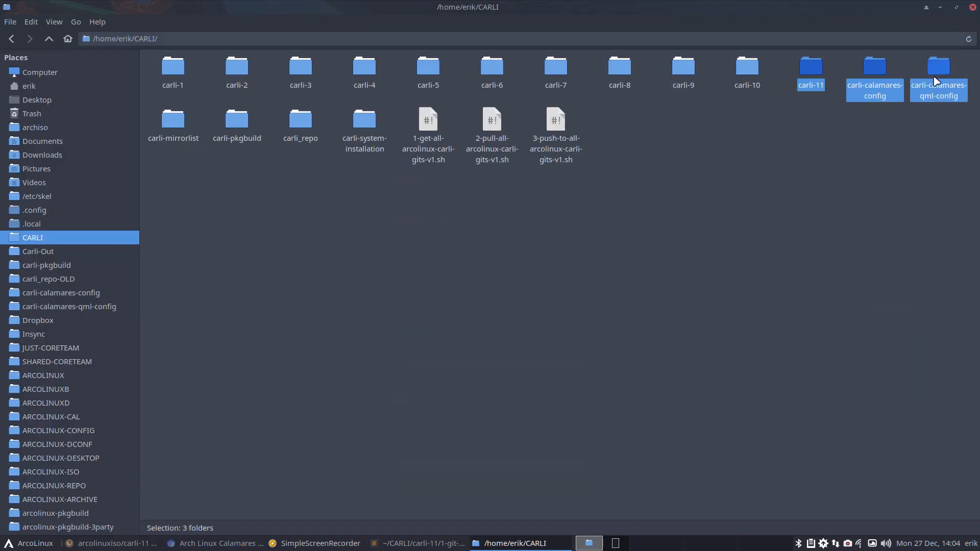
Step: Compare only the carli-calamares-config and carli-calamares-qml-config folders in Meld
left_click(847, 136)
left_click_drag(854, 128, 936, 94)
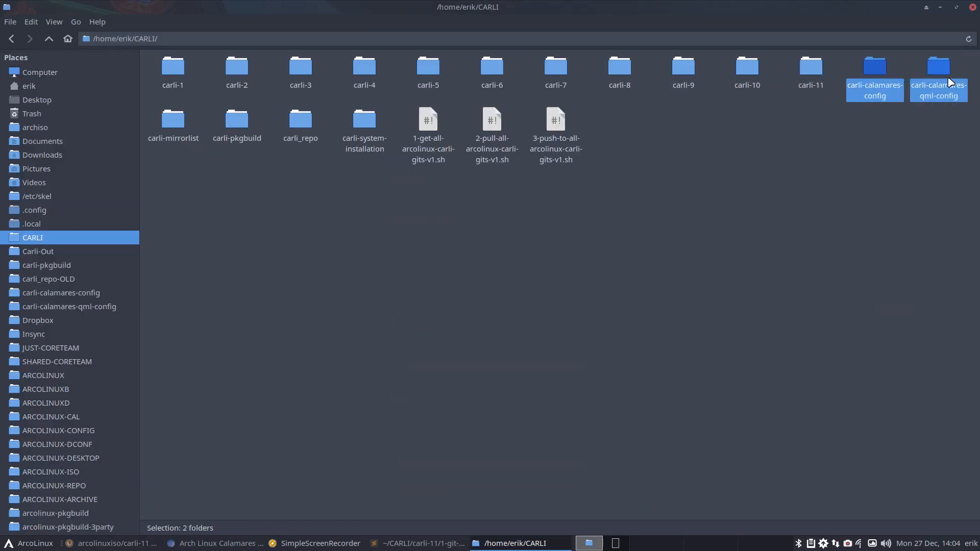
right_click(948, 82)
left_click(865, 292)
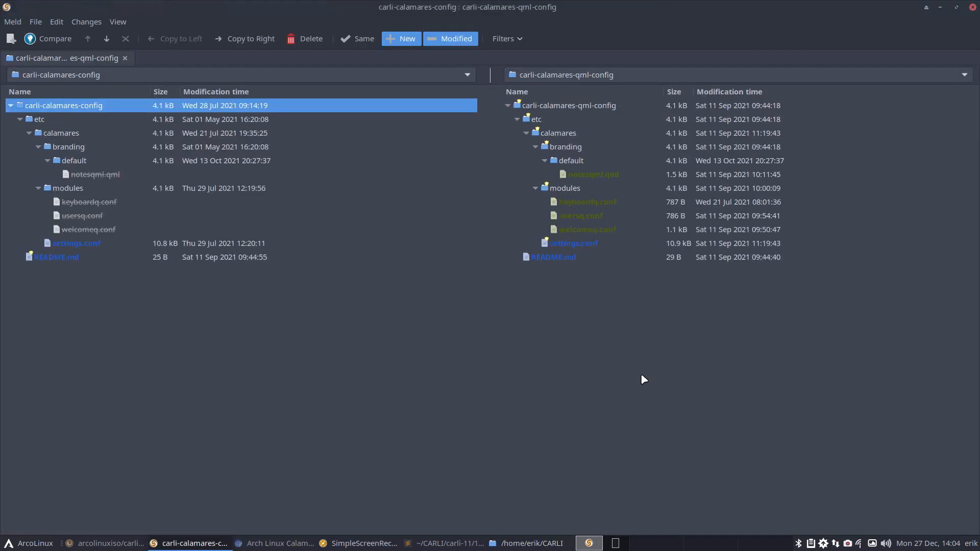
Step: Examine the differing files in the qml configuration's branding and modules folders, including notesqml.qml, keyboardq.conf, usersq.conf and welcomeq.conf
left_click(589, 188)
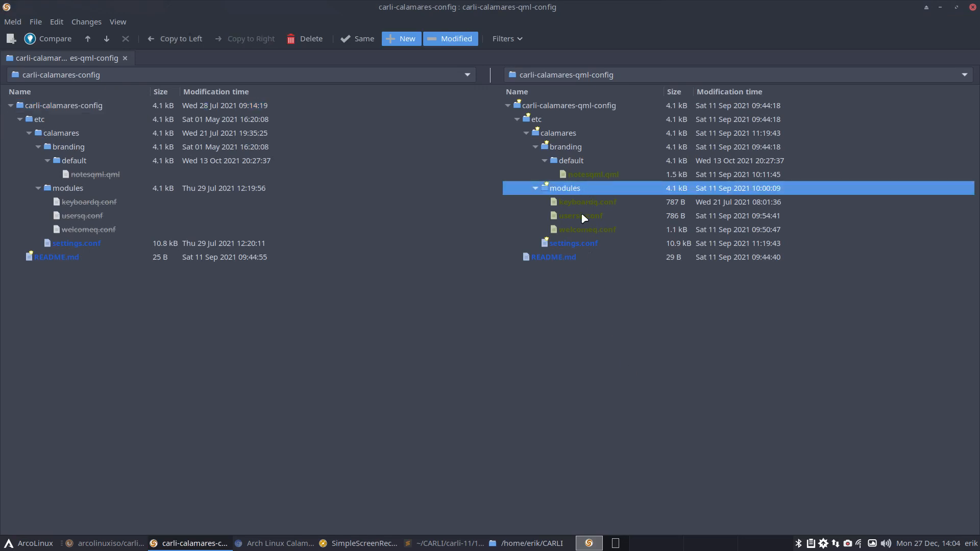
left_click(612, 175)
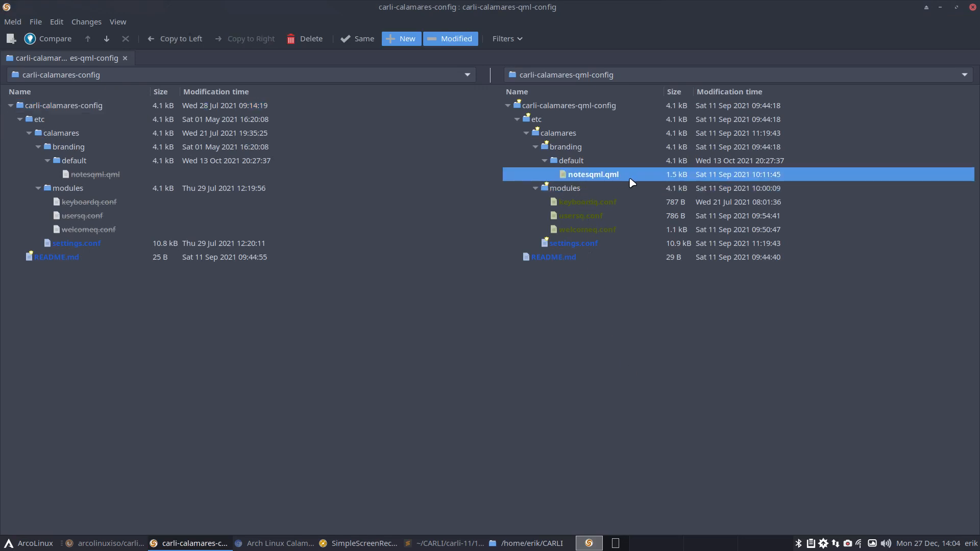
left_click(598, 202)
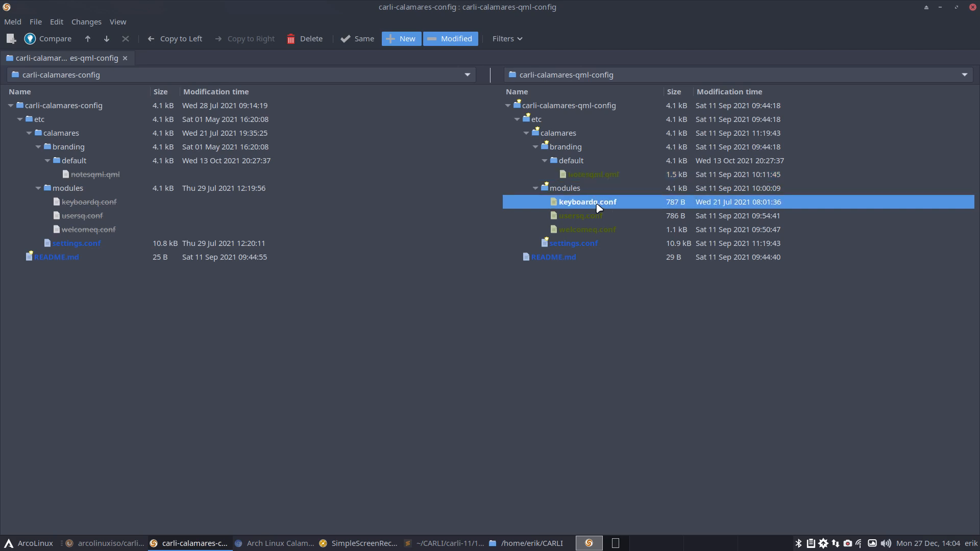
left_click(600, 217)
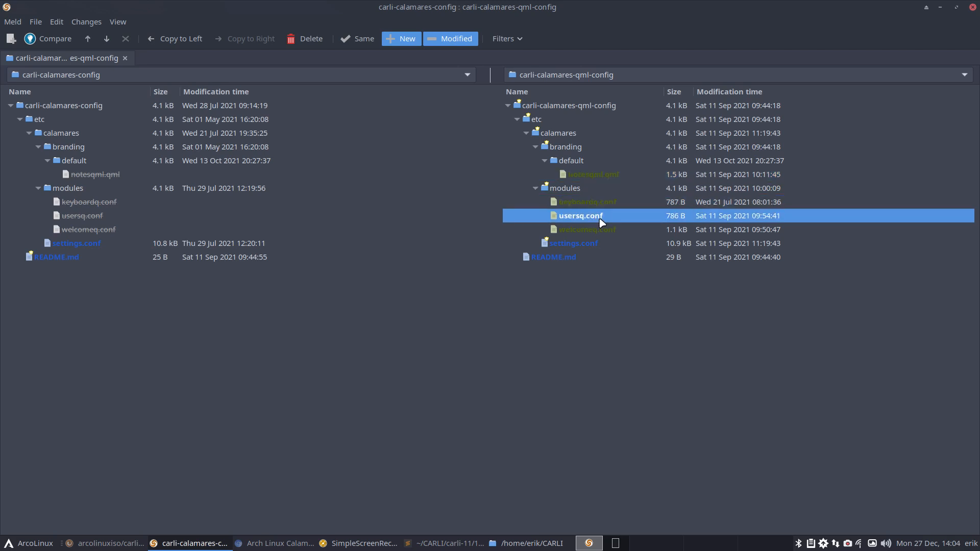
left_click(602, 234)
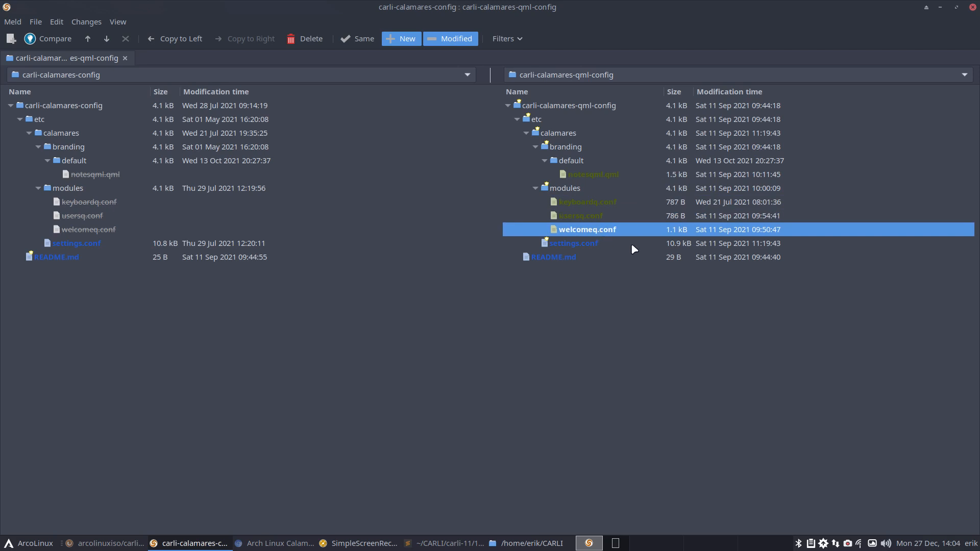
left_click(591, 216)
left_click(595, 204)
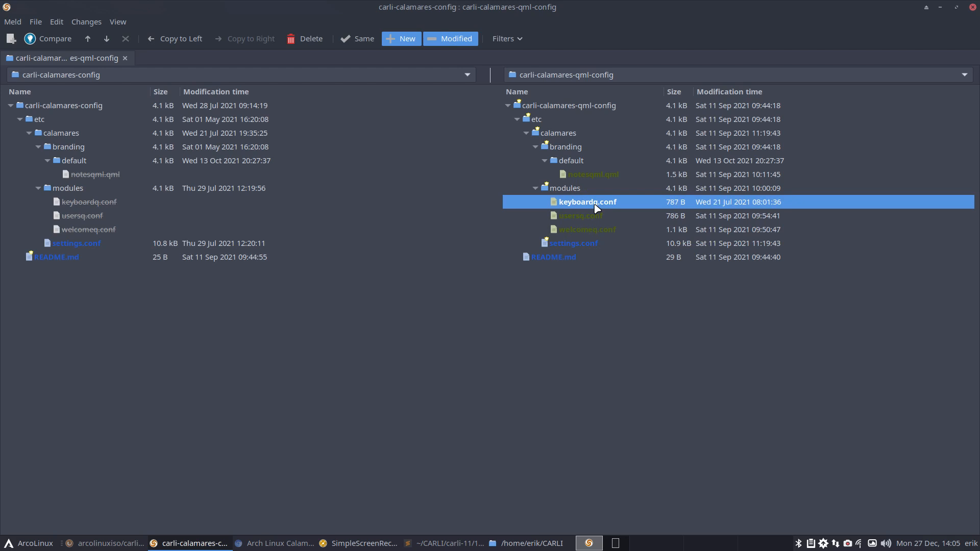
left_click(591, 216)
left_click(594, 229)
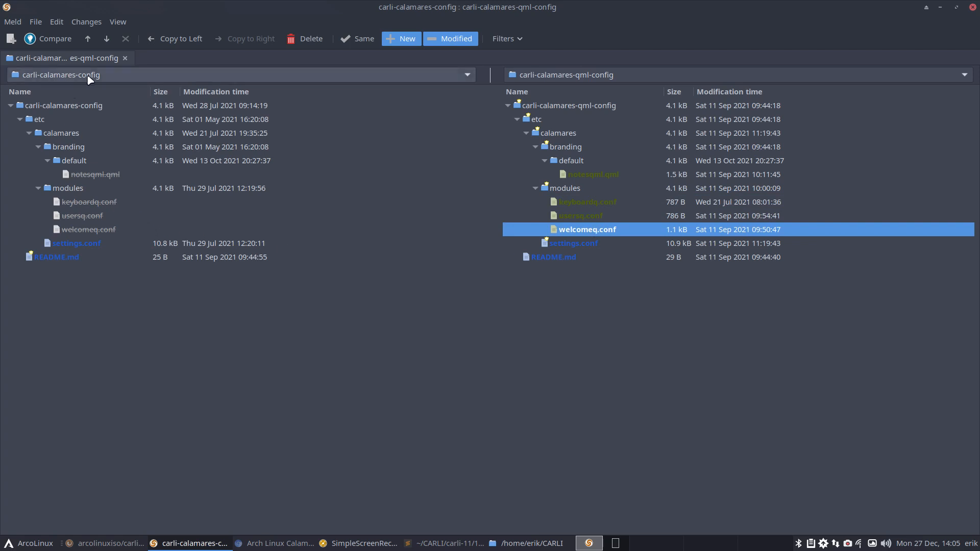
Step: Open the settings.conf file comparison and examine the welcomeq and notesqml entries in the qml version's show sequence
left_click(87, 244)
double_click(87, 243)
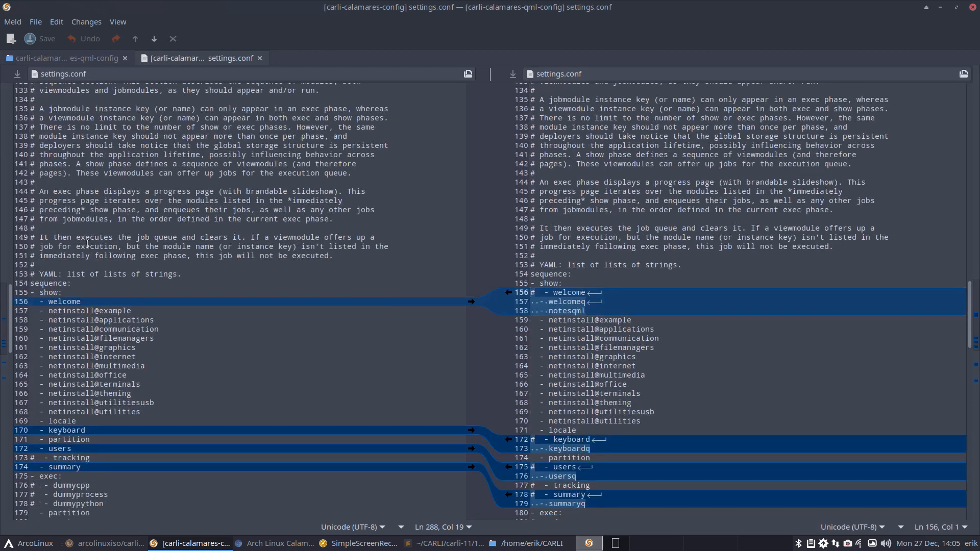
left_click_drag(587, 293, 527, 301)
left_click(594, 301)
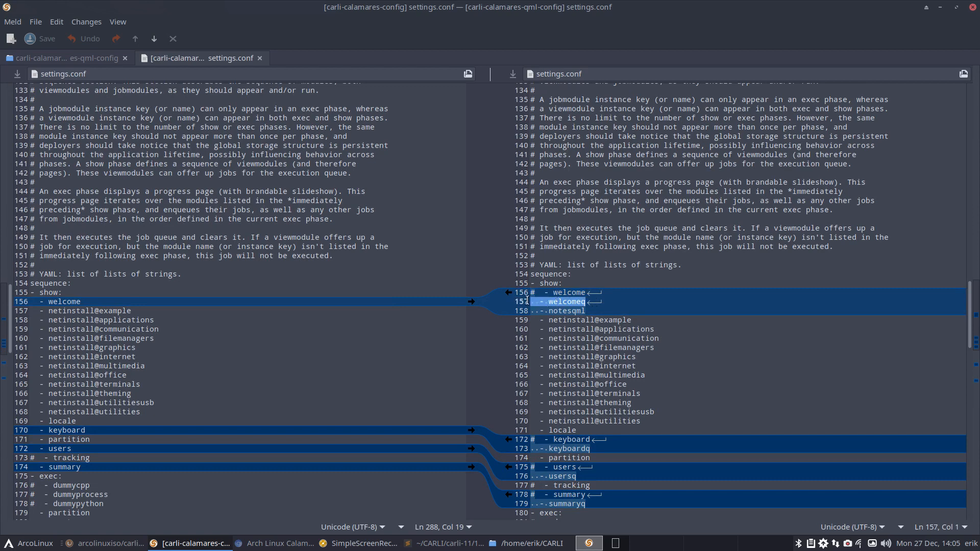
left_click_drag(586, 311, 529, 311)
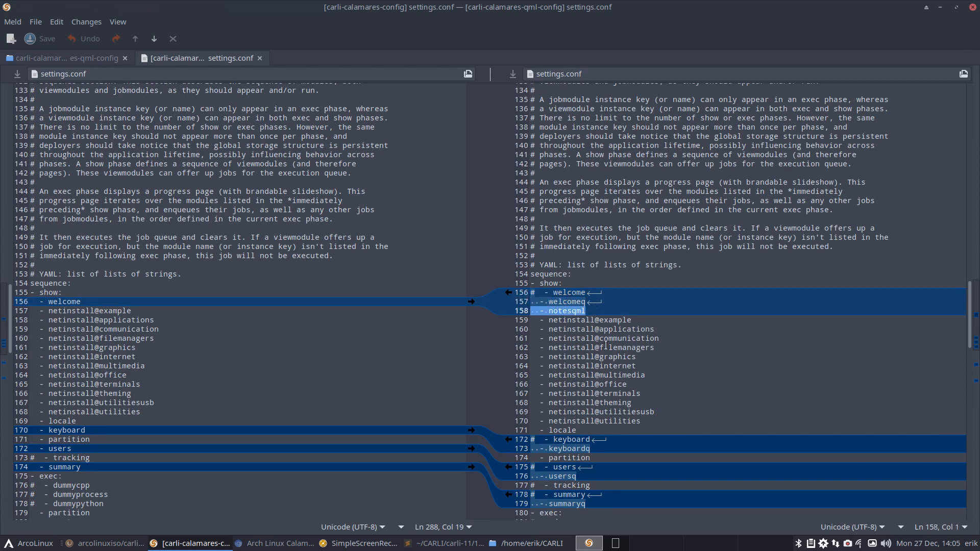
Step: Highlight the keyboardq, usersq and summaryq entries in the qml version's show sequence to review them
scroll(605, 345, "down", 6)
left_click(589, 264)
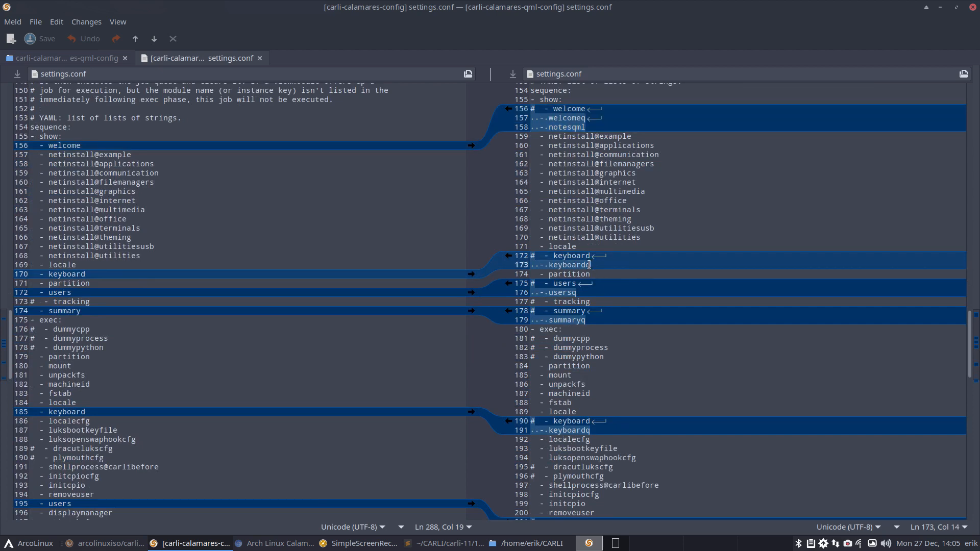
left_click_drag(590, 264, 473, 259)
left_click_drag(576, 292, 528, 292)
left_click_drag(594, 317, 535, 320)
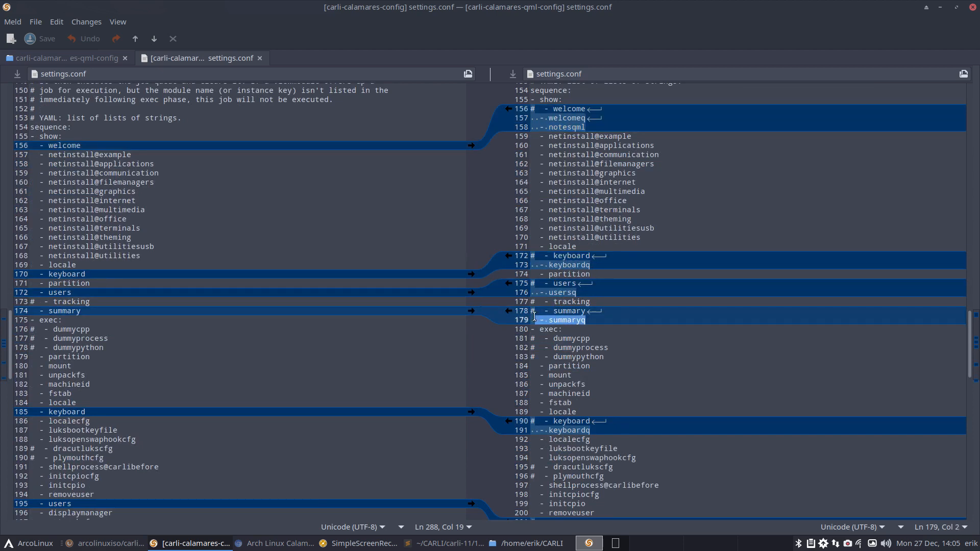
Step: Review the exec sequence and the remaining settings in both settings.conf files, and close the Meld comparison
scroll(617, 401, "down", 5)
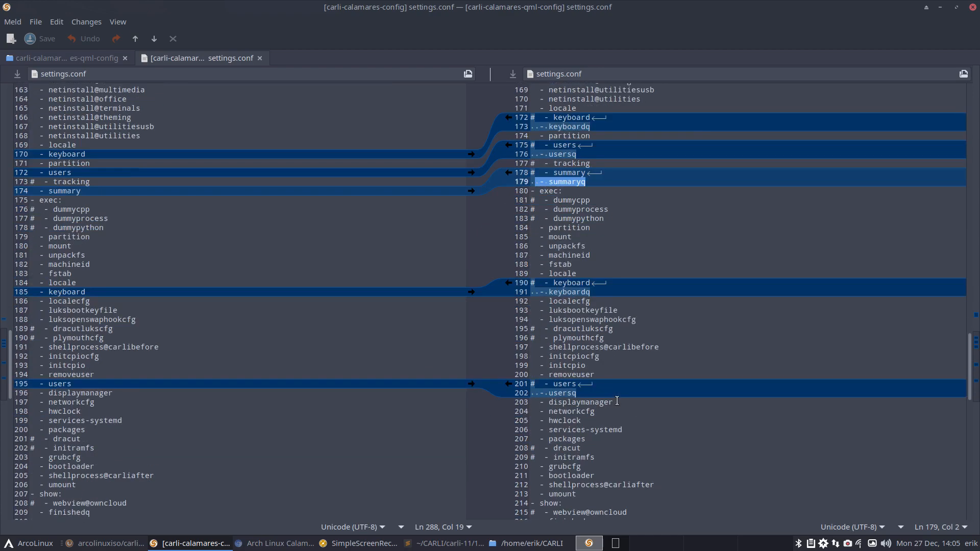
scroll(616, 401, "down", 2)
scroll(616, 401, "down", 20)
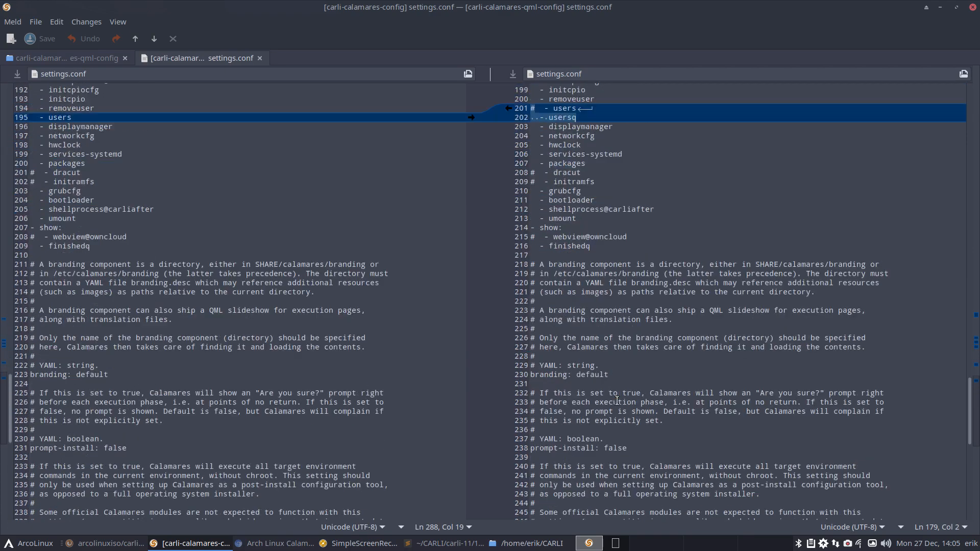
scroll(616, 401, "up", 3)
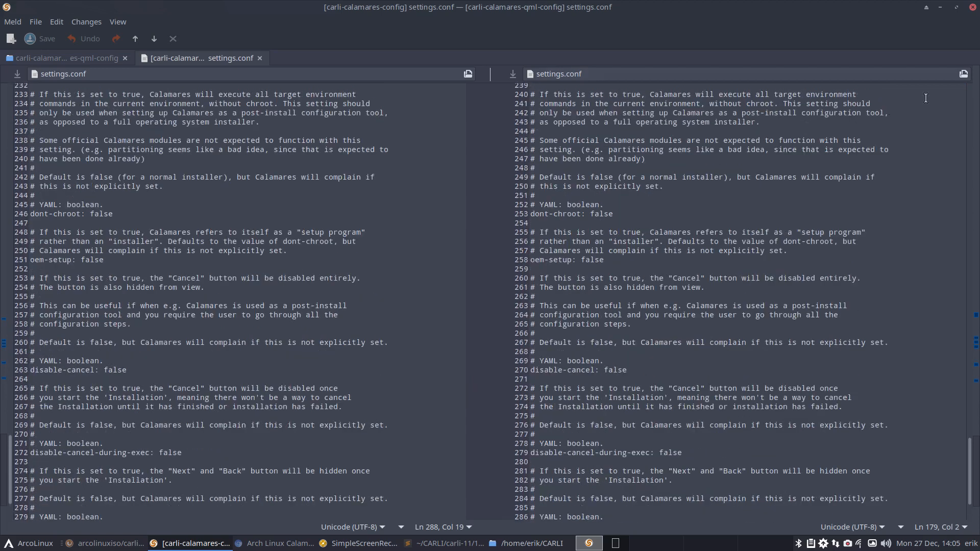
left_click(972, 7)
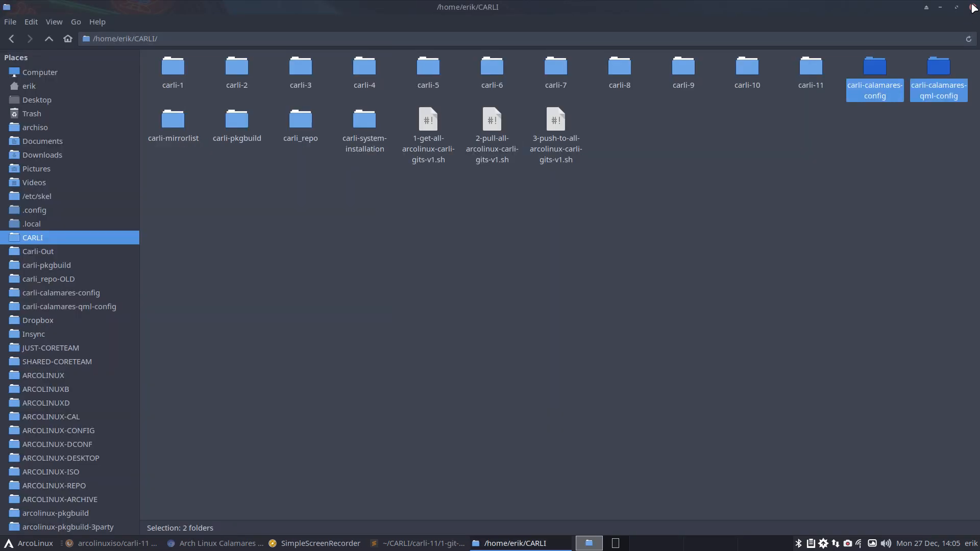
Step: Switch to Firefox and open the carli-calamares-config repository from the arcolinuxiso organization's repository list on GitHub
left_click(752, 163)
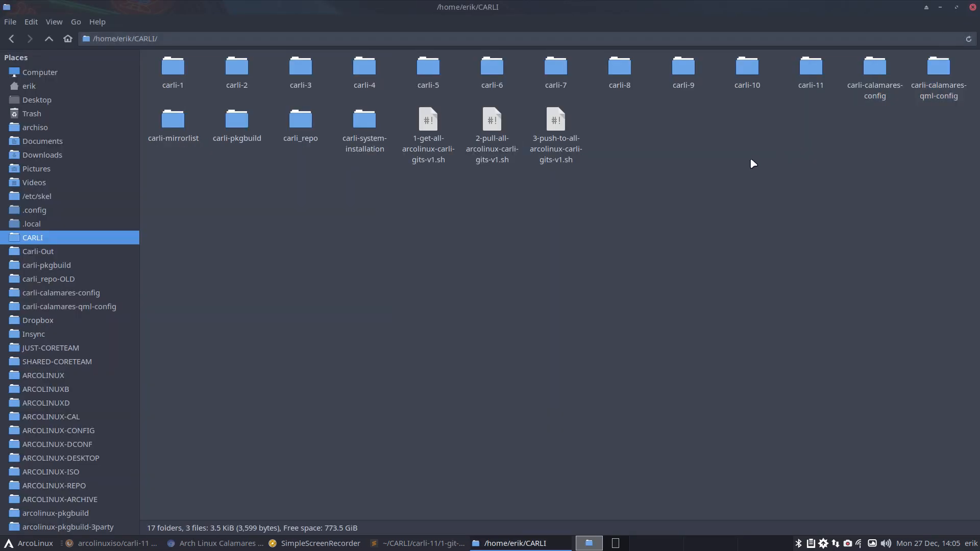
left_click(126, 543)
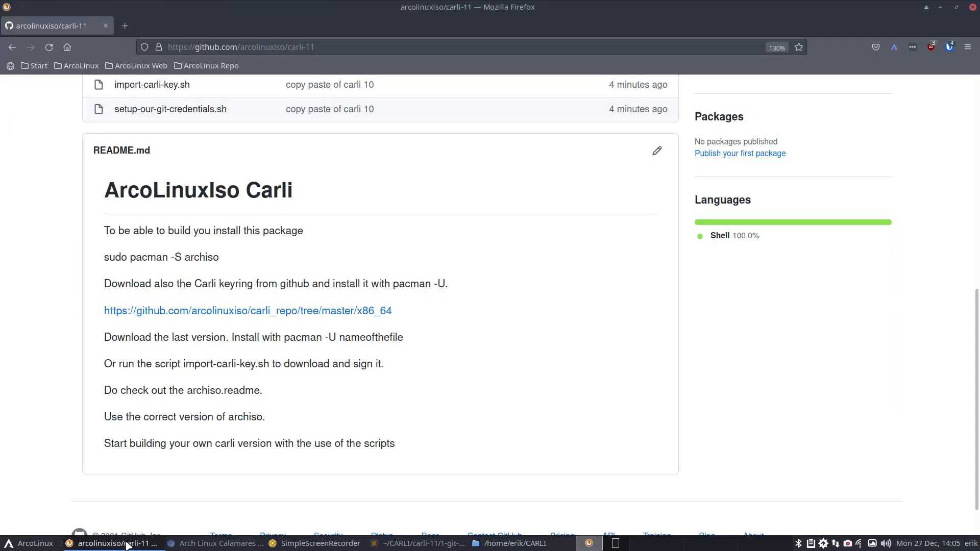
scroll(133, 258, "up", 5)
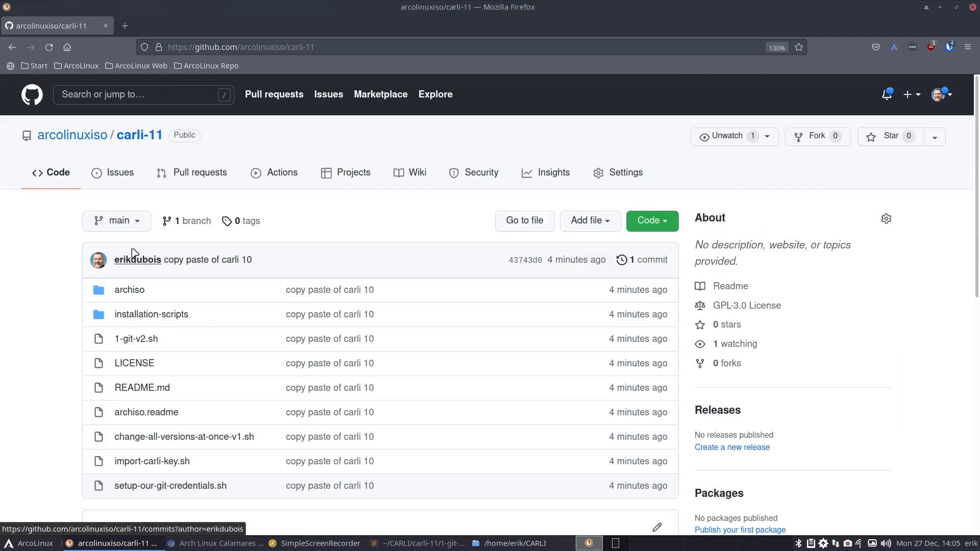
left_click(72, 136)
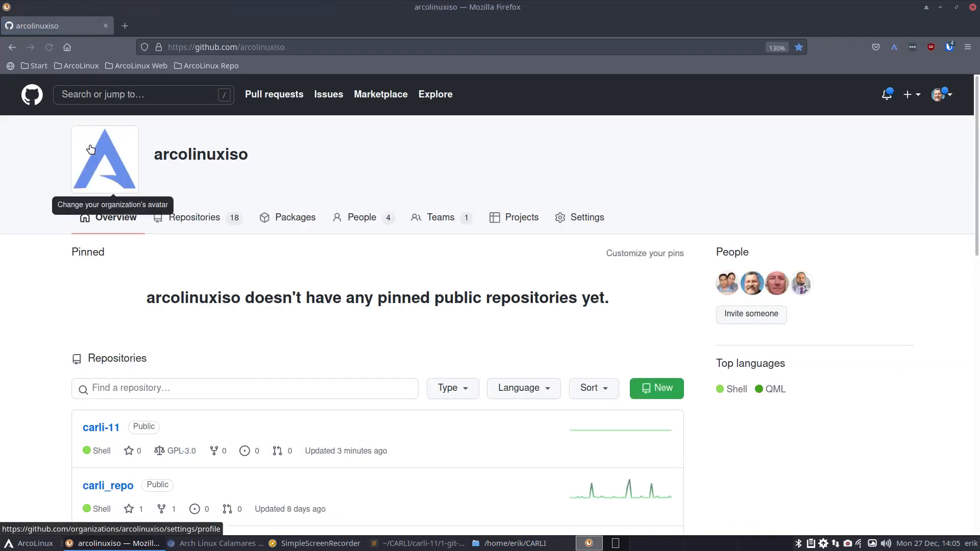
scroll(207, 339, "down", 5)
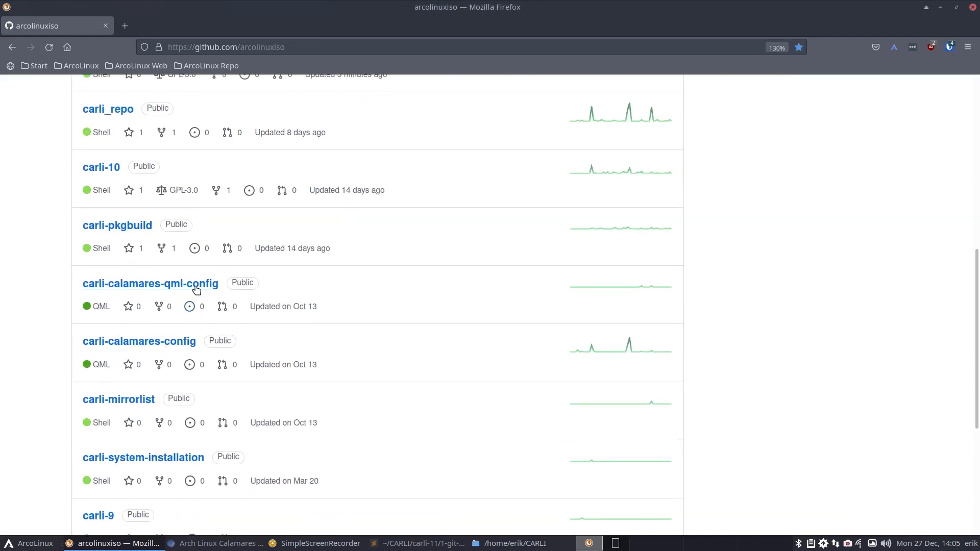
left_click(169, 341)
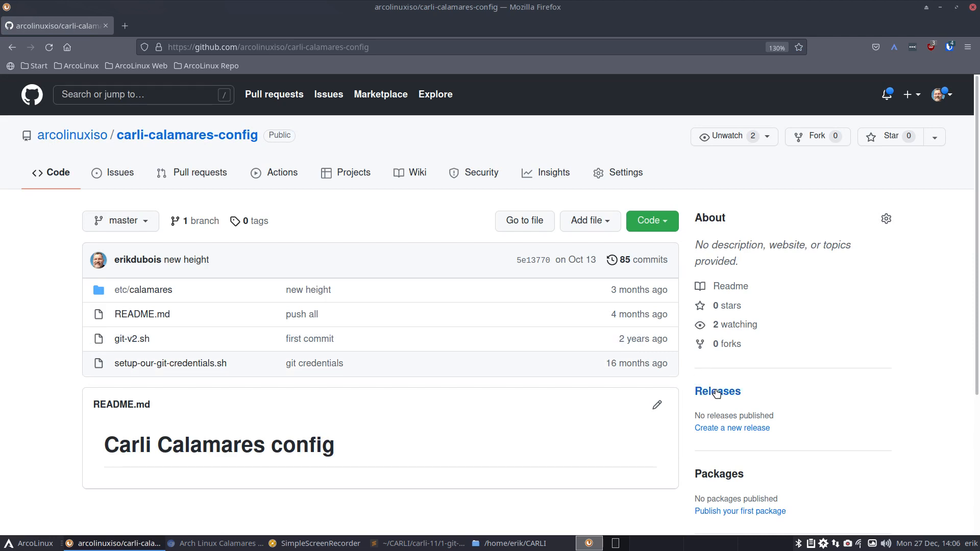
Step: Start a new release of carli-calamares-config titled "Carli 10" and try to publish it without a tag
left_click(725, 428)
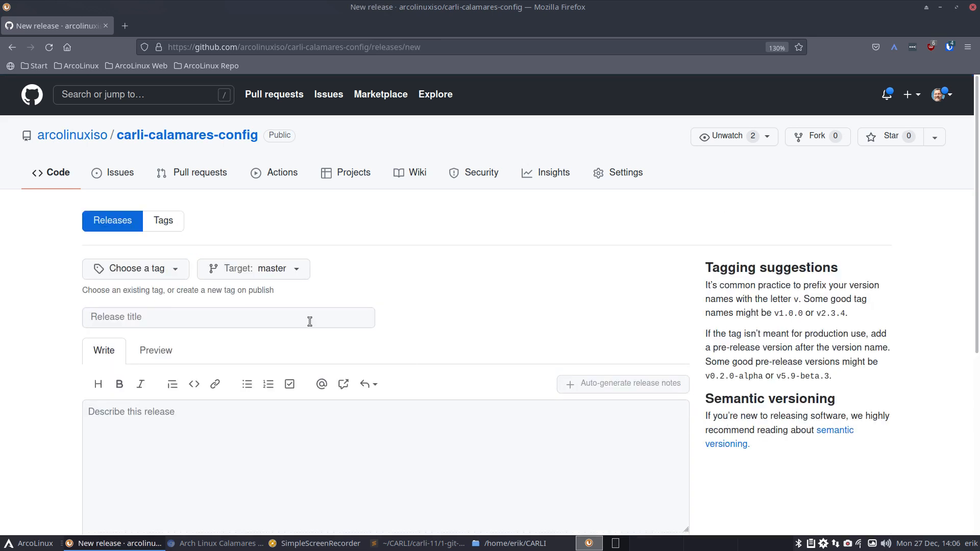
left_click(147, 273)
left_click(68, 295)
left_click(121, 318)
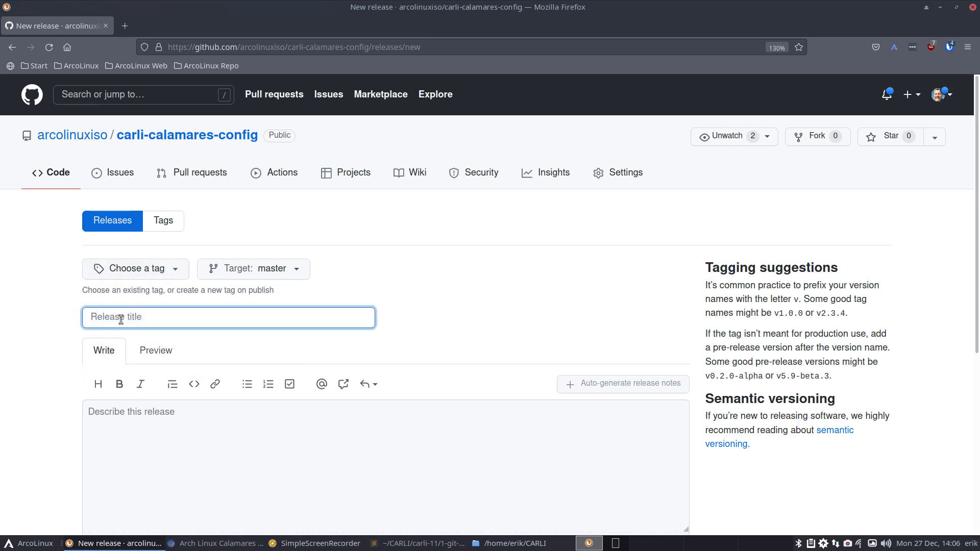
type("Carli 10")
scroll(335, 360, "down", 5)
left_click(119, 421)
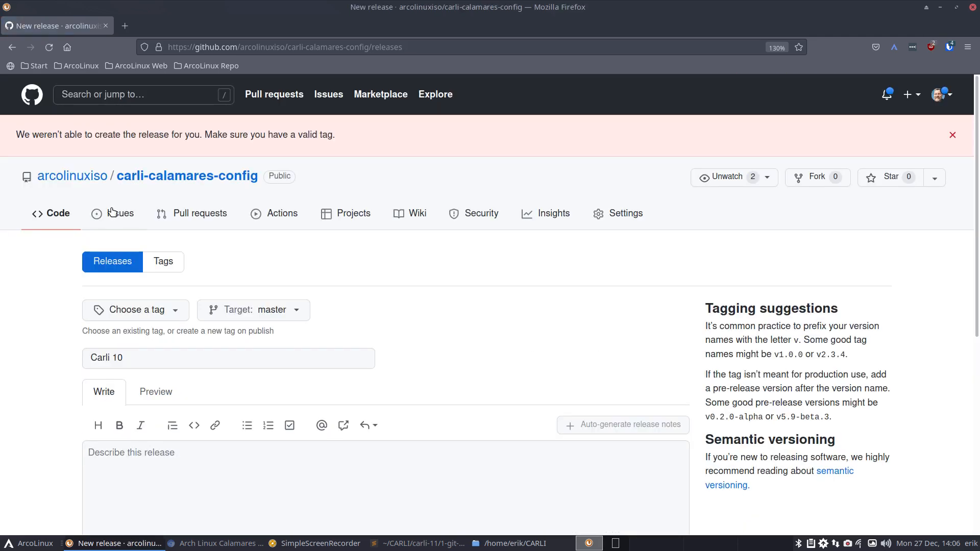
Step: Try to publish the Carli 10 release with a new tag named "carli 10"
left_click(153, 315)
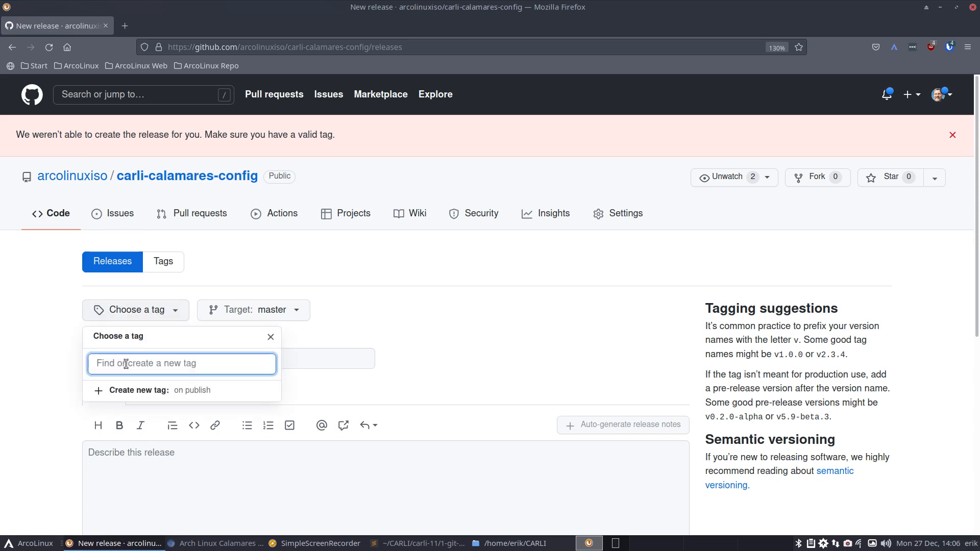
type("carli 10")
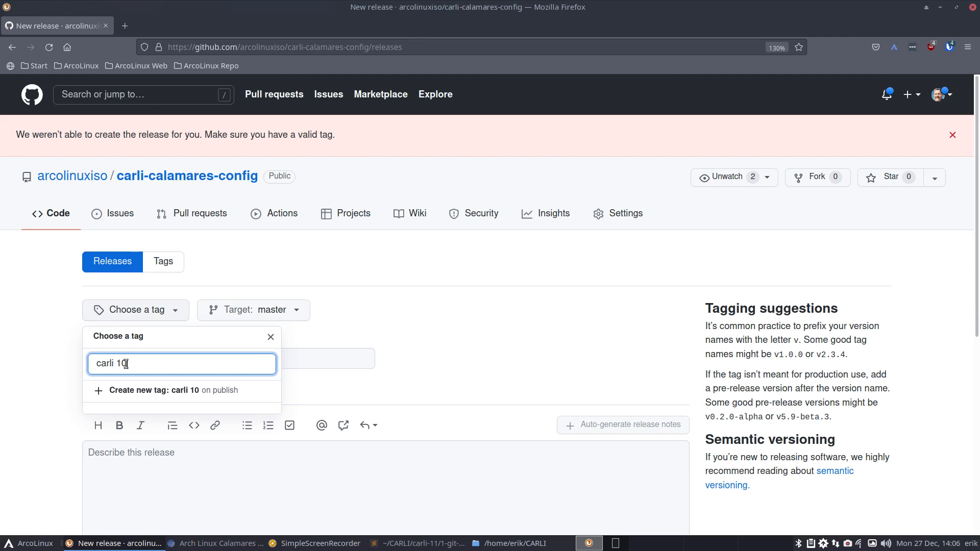
key("Return")
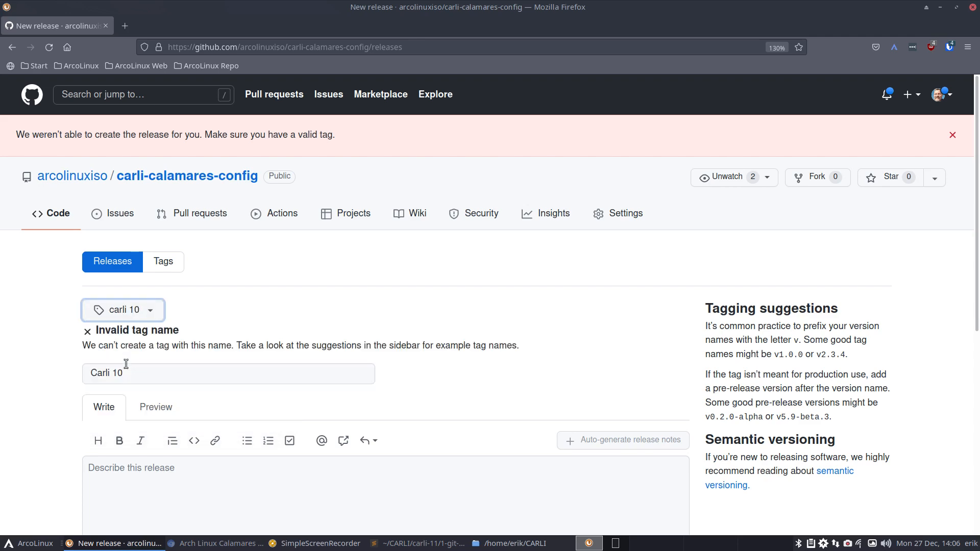
scroll(174, 362, "down", 5)
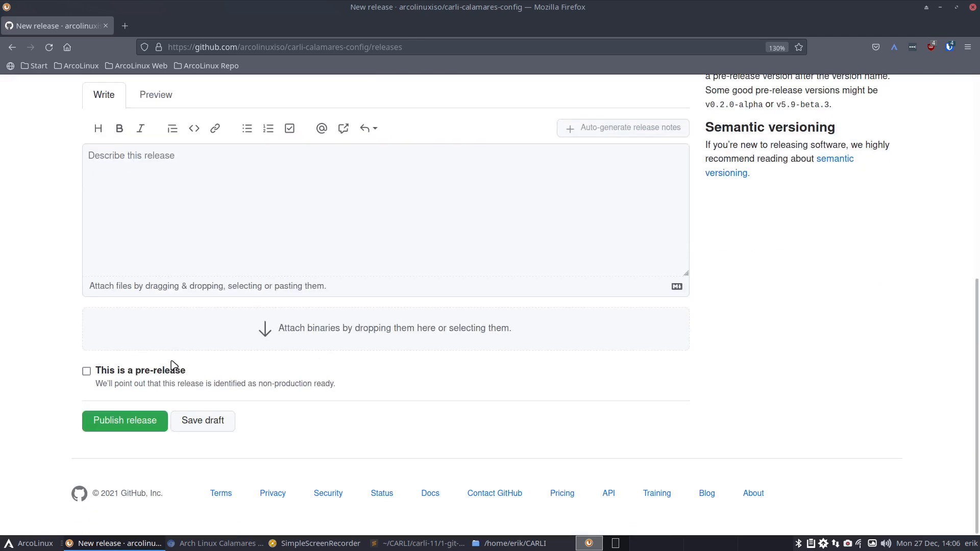
left_click(125, 428)
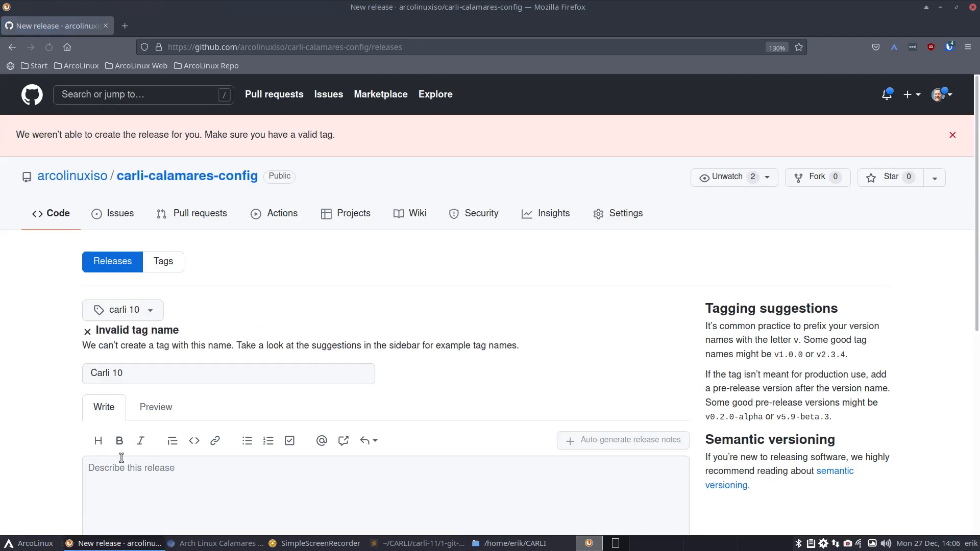
Step: Replace the release's tag with the new tag carli-10 and publish the Carli 10 release
left_click(133, 309)
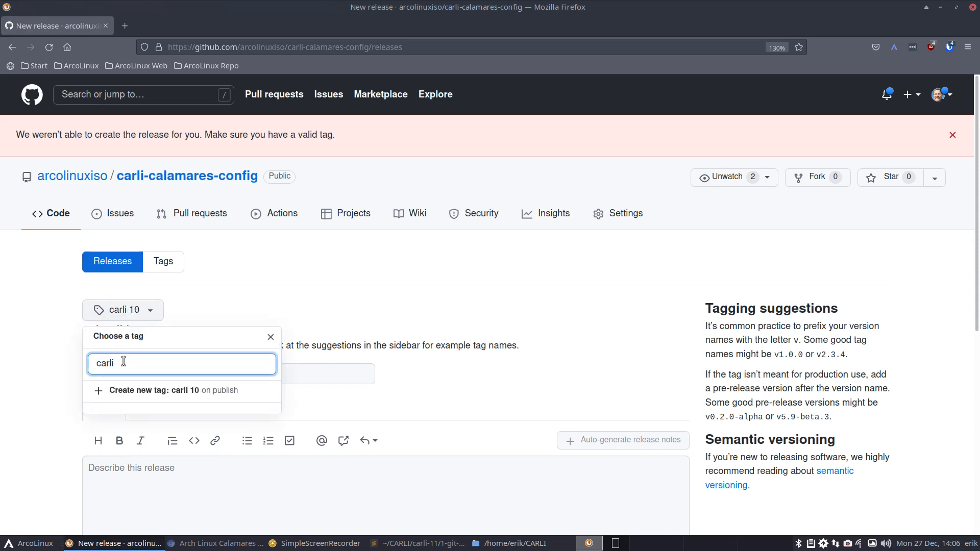
type("-10")
key("Return")
scroll(141, 397, "down", 5)
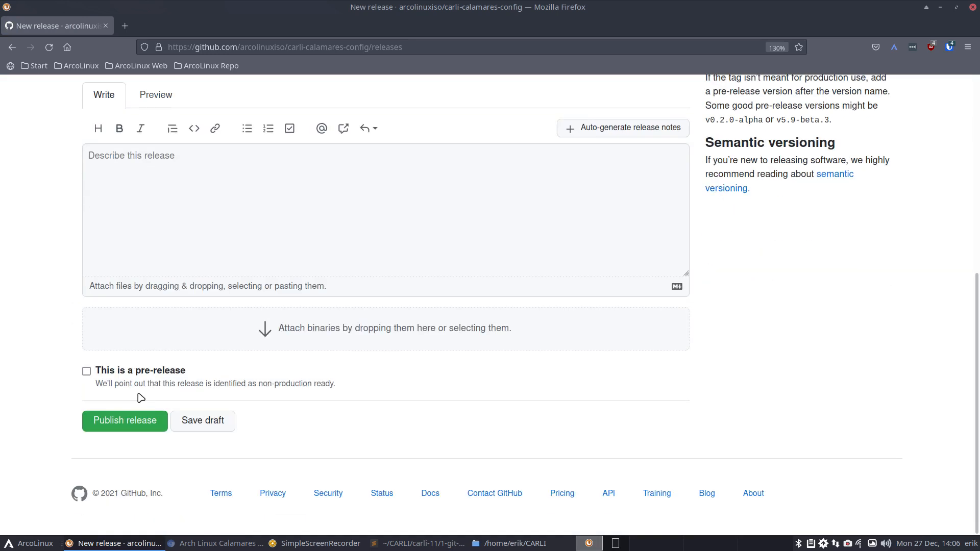
left_click(138, 420)
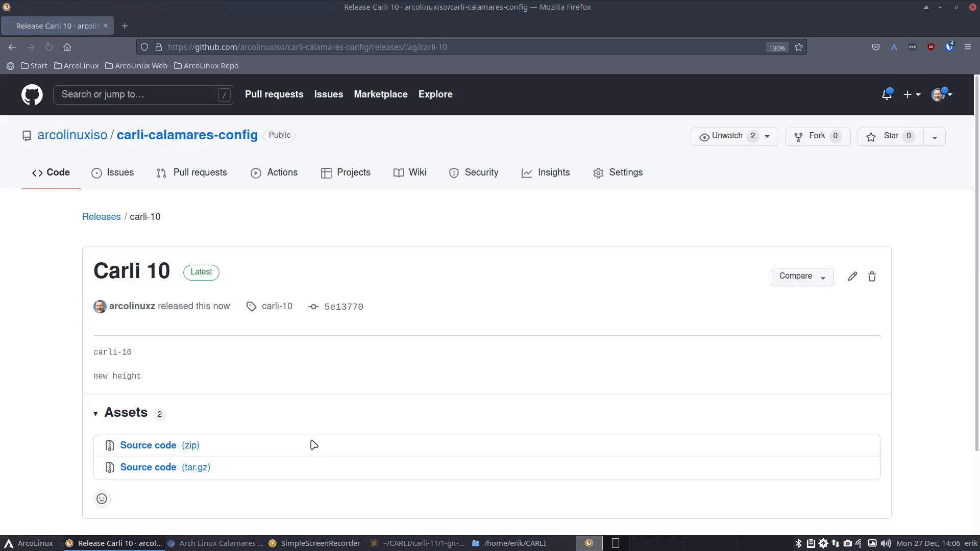
Step: Check the published release on the carli-calamares-config repository page and in its releases list
left_click(209, 139)
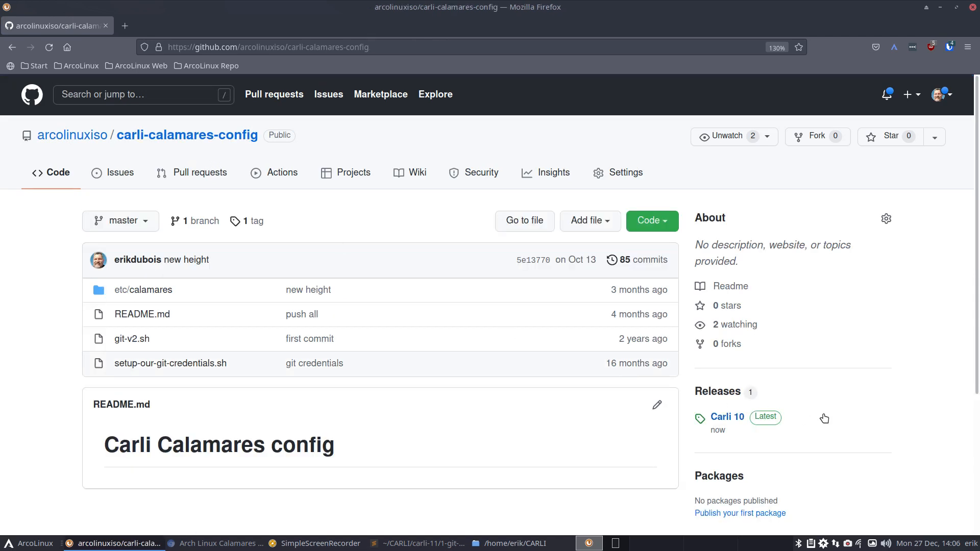
left_click(717, 391)
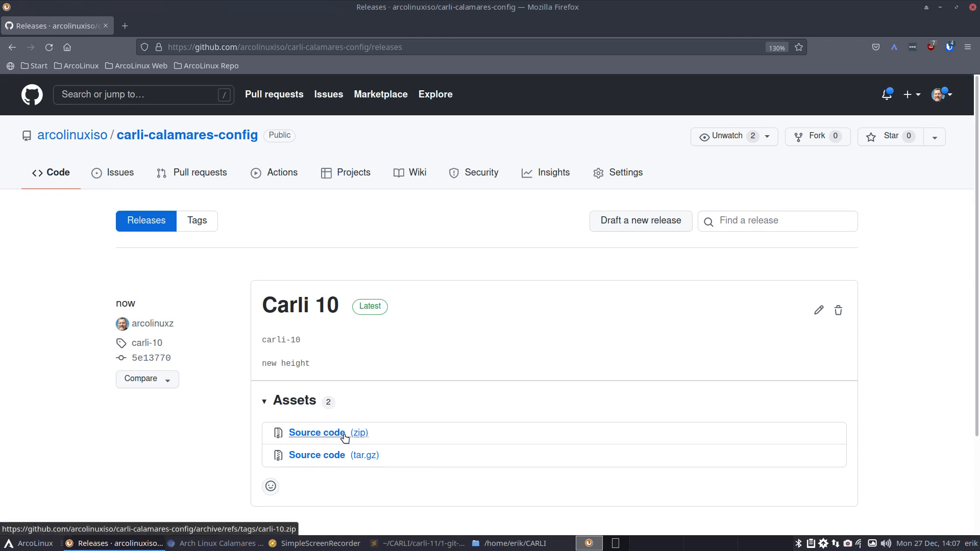
Step: Open the carli-calamares-qml-config repository from the arcolinuxiso organization's repositories and start a new release
left_click(71, 141)
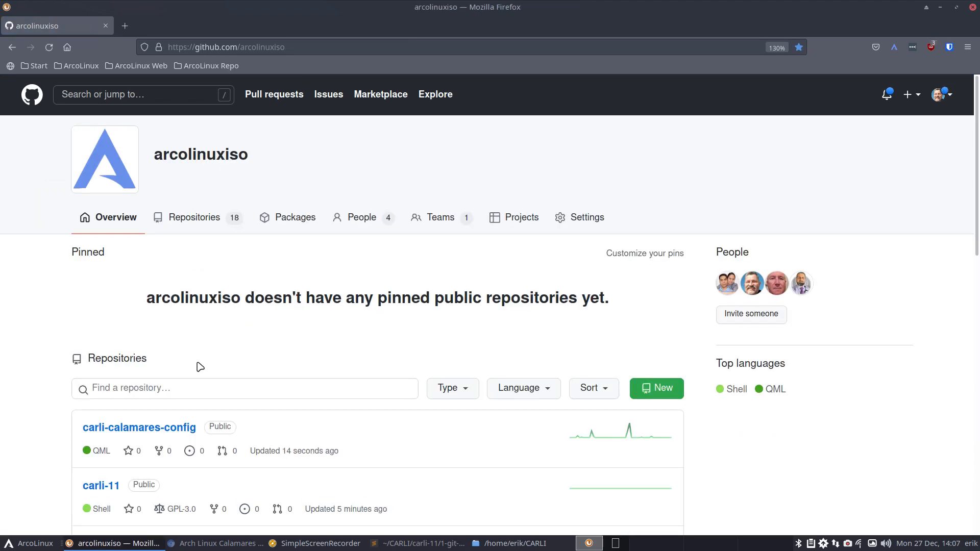
scroll(199, 366, "down", 10)
scroll(197, 359, "up", 8)
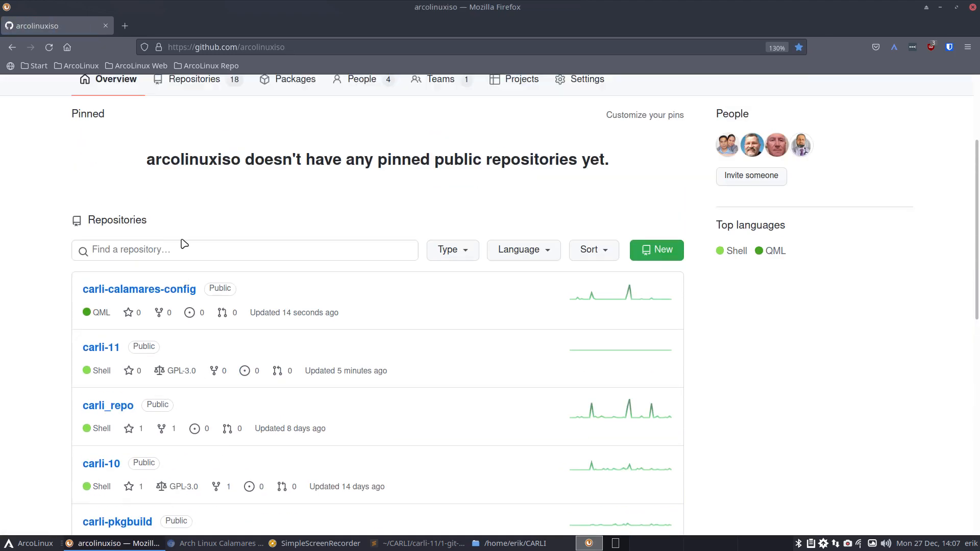
scroll(164, 256, "down", 5)
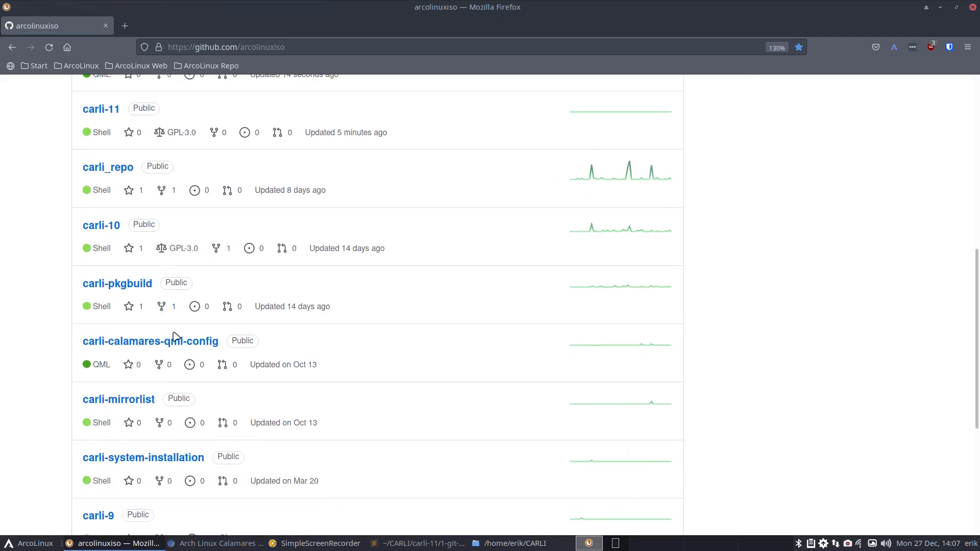
left_click(175, 338)
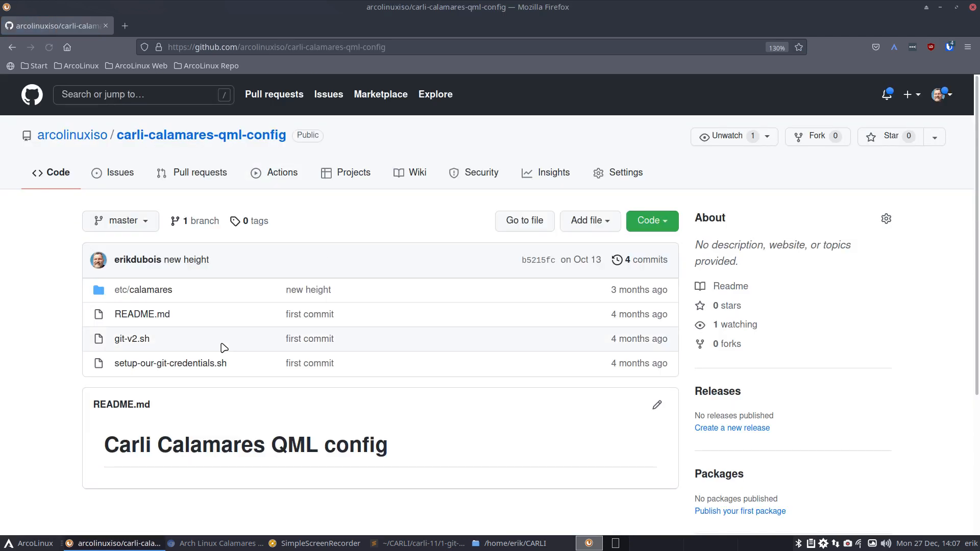
left_click(716, 393)
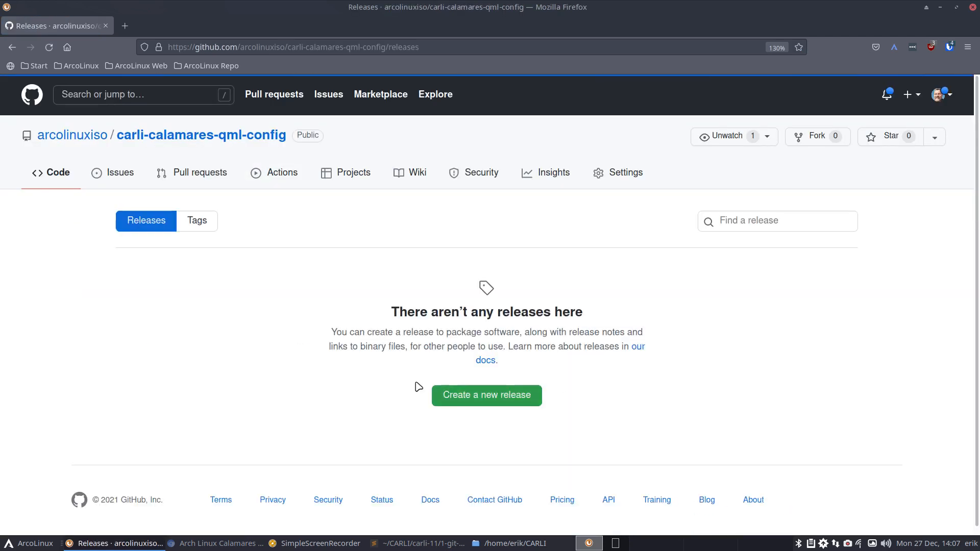
left_click(486, 398)
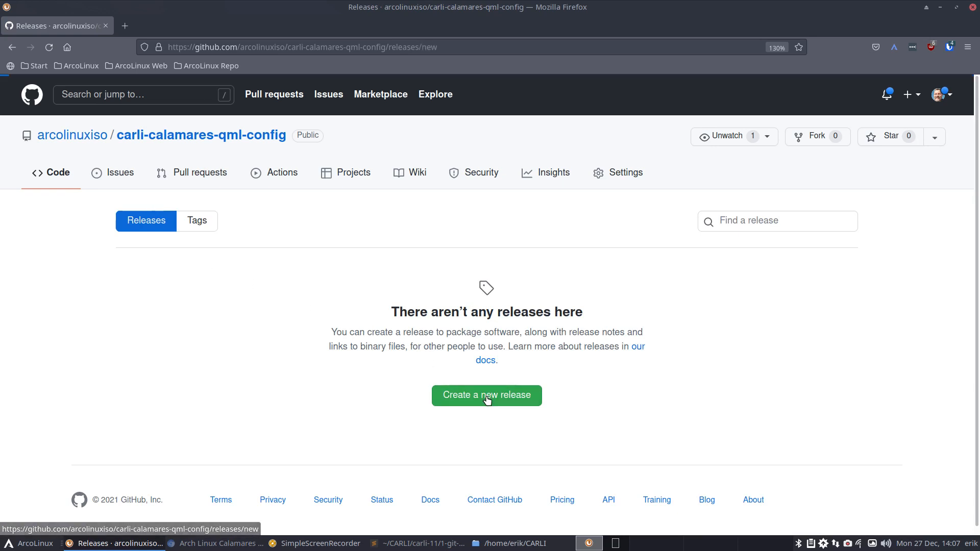
Step: Create a new tag named carli-10 for the carli-calamares-qml-config release
left_click(167, 270)
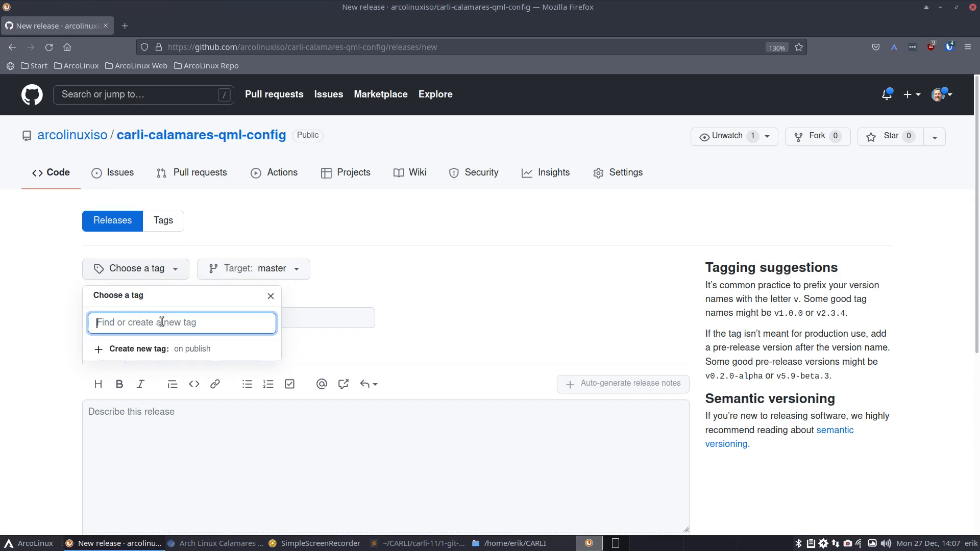
type("Cal")
key("BackSpace")
key("BackSpace")
key("BackSpace")
type("c")
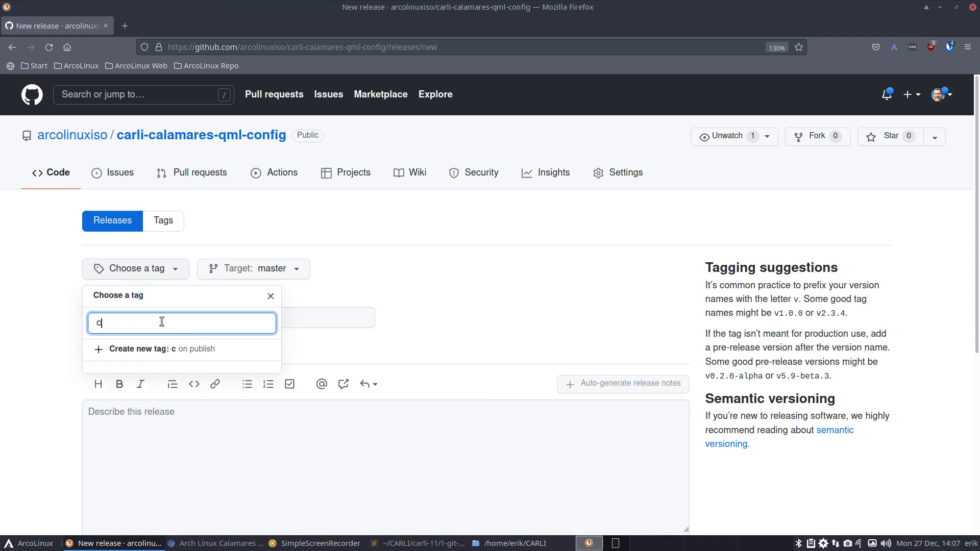
type("arli-10")
key("Return")
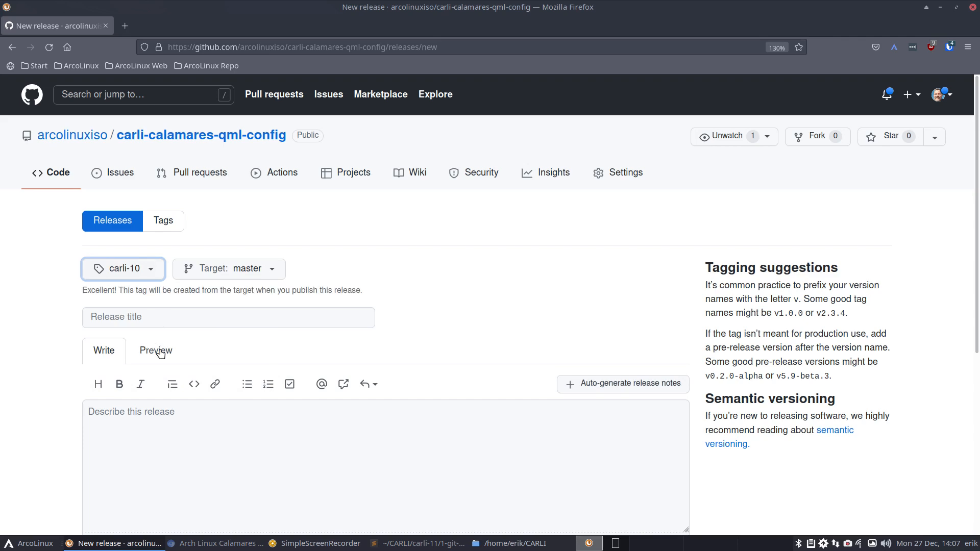
Step: Title the qml-config release "Carli 10" and publish it
left_click(150, 317)
type("Car")
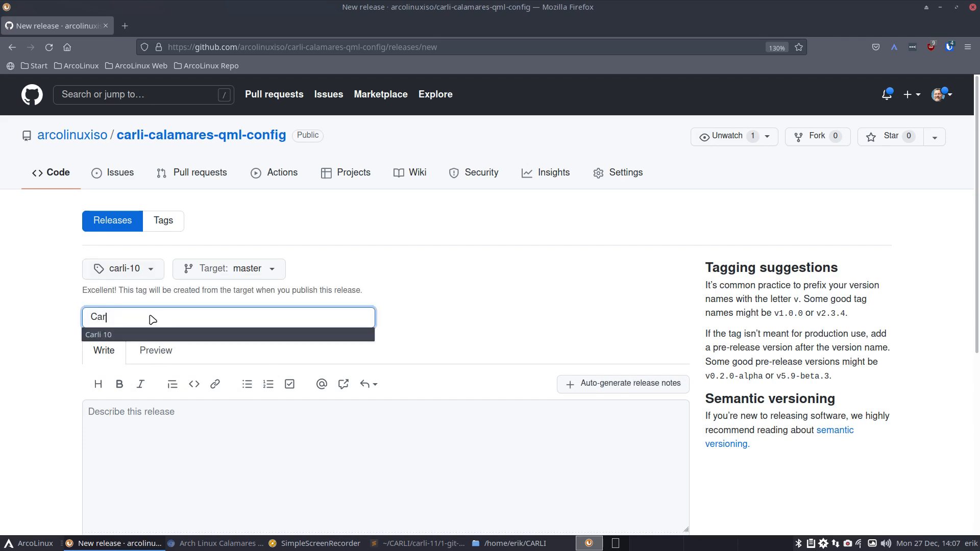
key("Down")
key("Return")
scroll(150, 316, "down", 5)
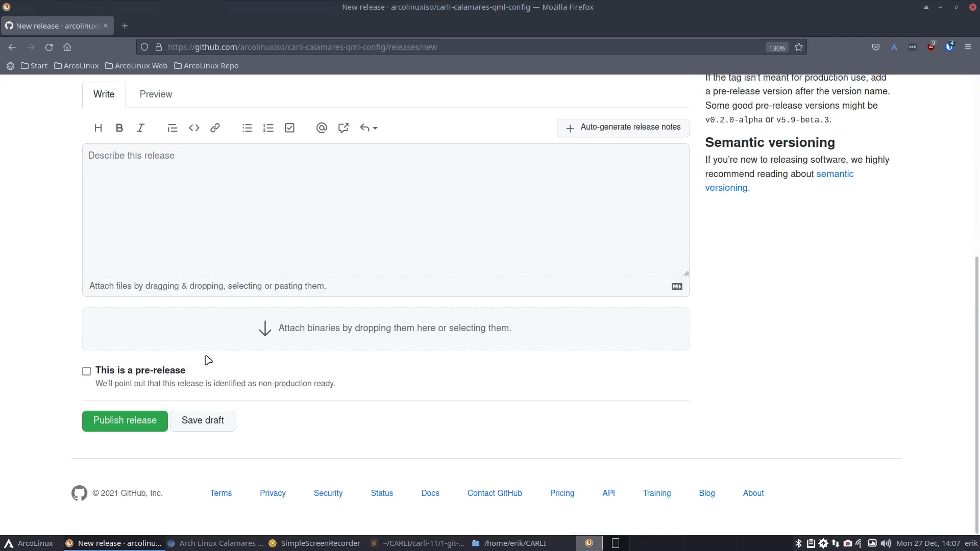
left_click(138, 421)
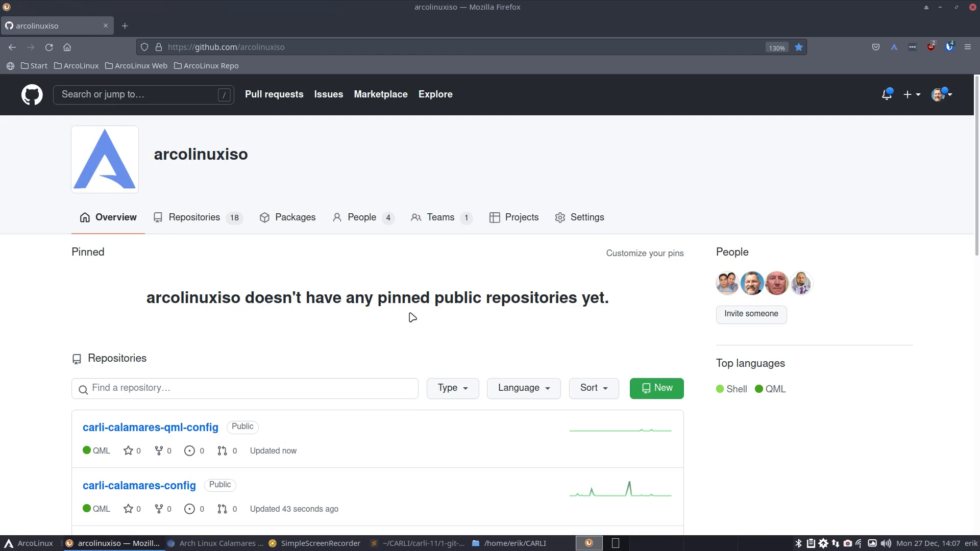
Step: Look through the arcolinuxiso organization's repository list, from the Calamares configurations down to carli-8
scroll(411, 317, "down", 5)
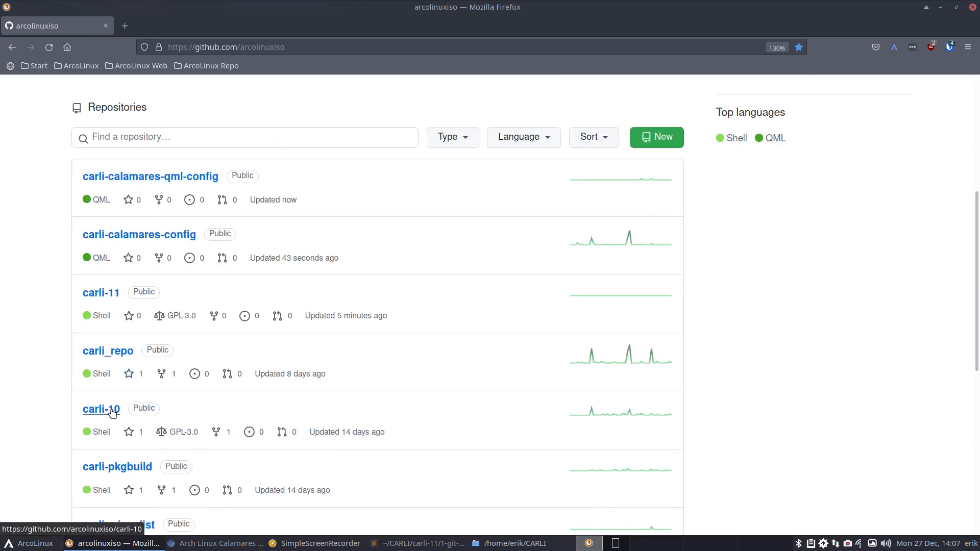
scroll(114, 465, "down", 5)
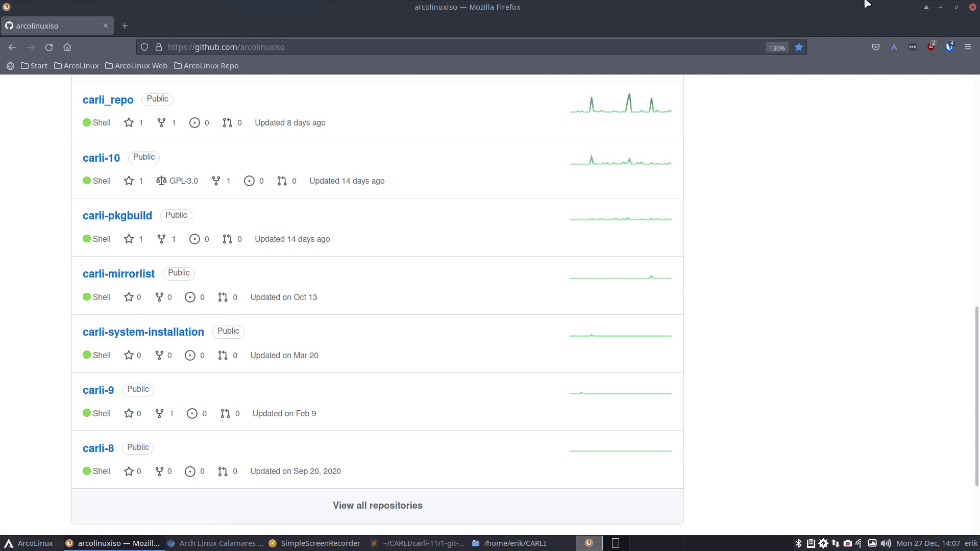
scroll(213, 121, "up", 15)
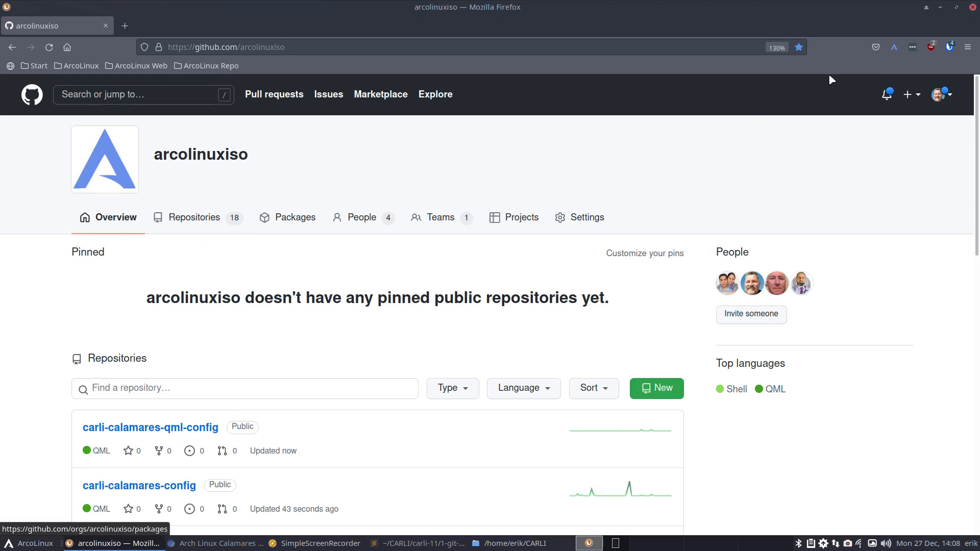
Step: Switch to the file manager, open settings.conf from carli-calamares-config/etc/calamares in Sublime Text, and set its syntax highlighting to Perl
left_click(940, 7)
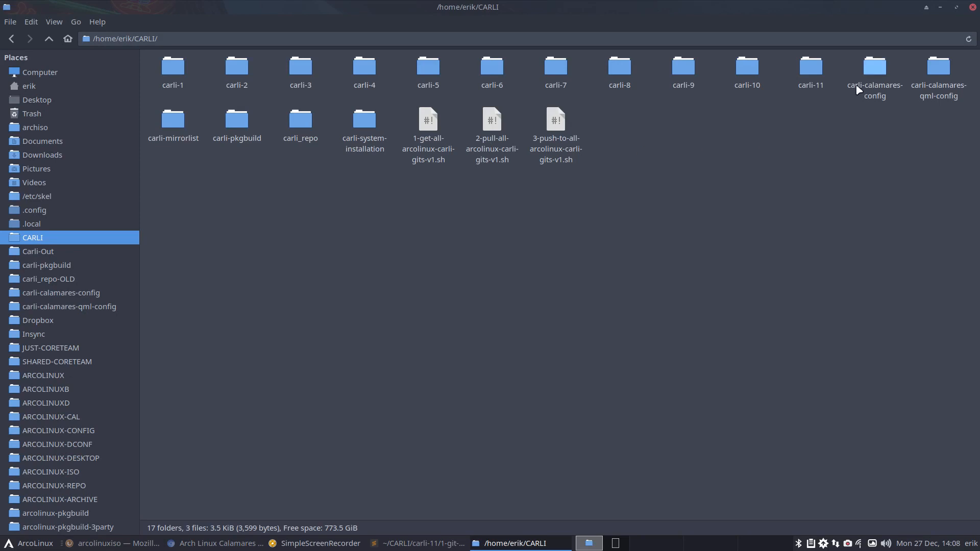
left_click(876, 71)
double_click(876, 72)
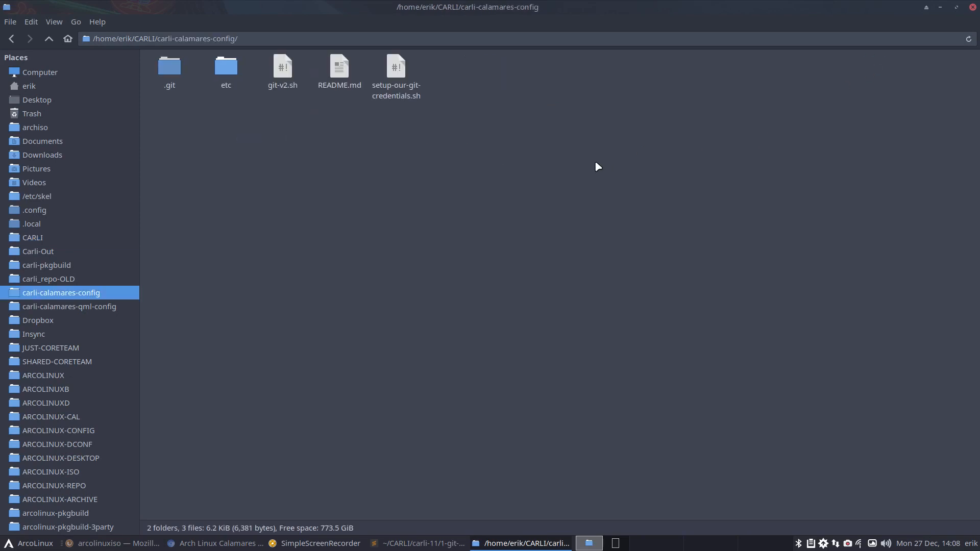
double_click(224, 71)
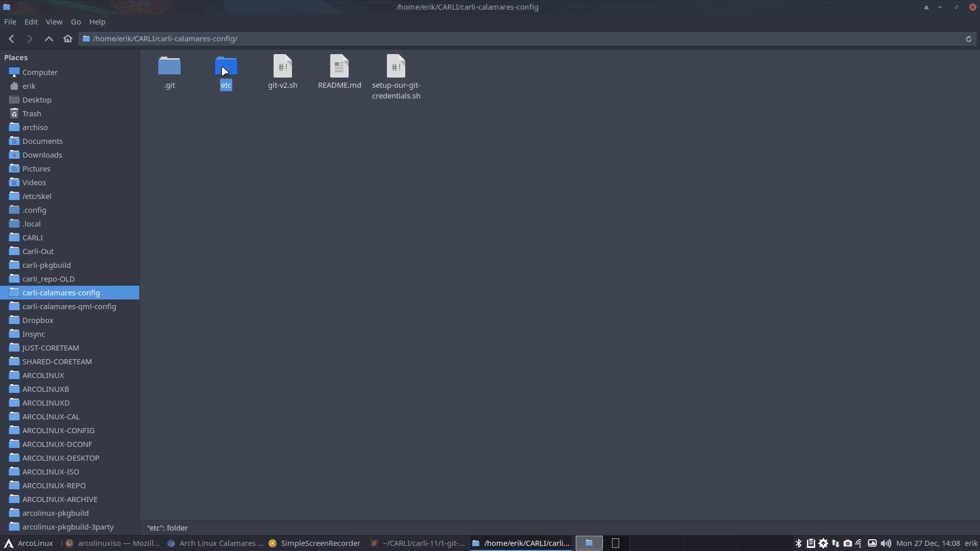
double_click(164, 70)
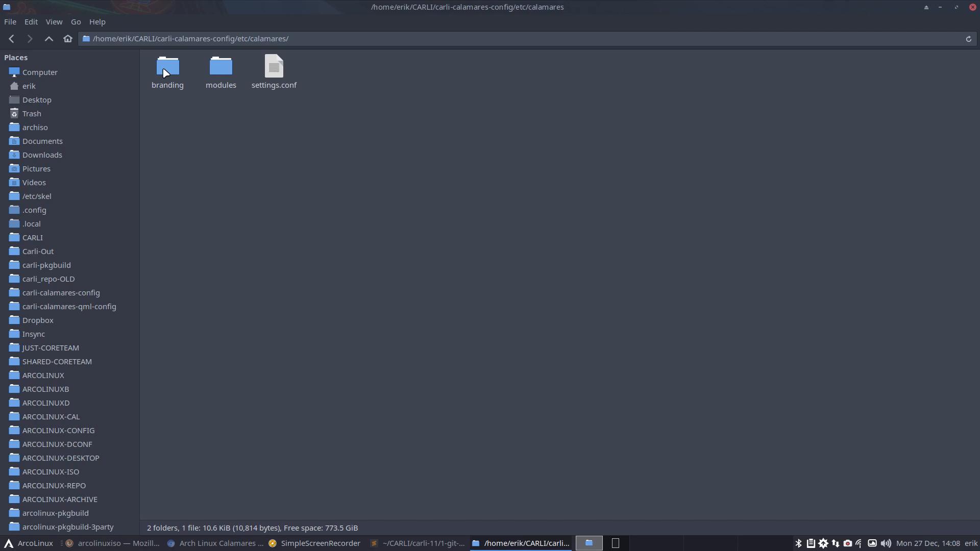
double_click(274, 71)
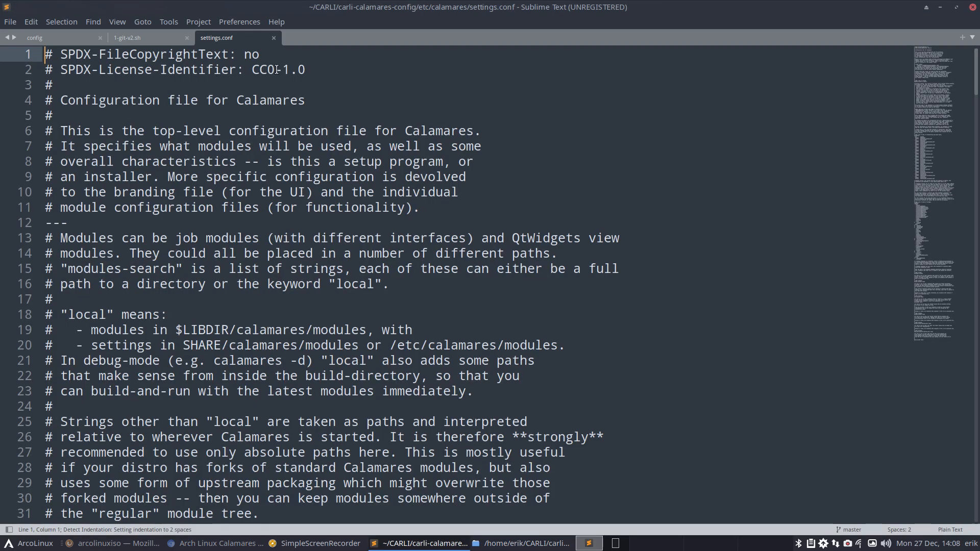
left_click(949, 530)
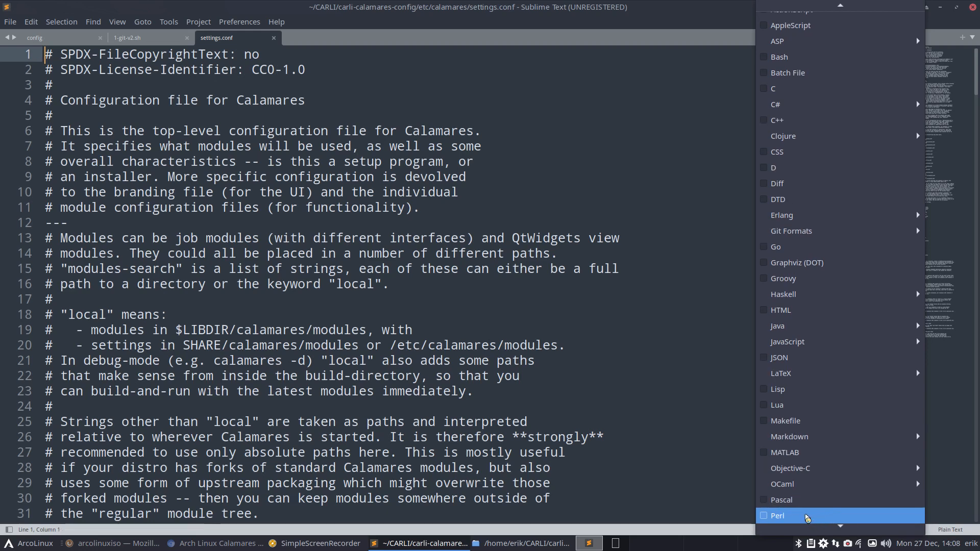
left_click(801, 516)
Step: Read through settings.conf from the modules-search setting and the instances definitions down to the show sequence
scroll(135, 195, "down", 5)
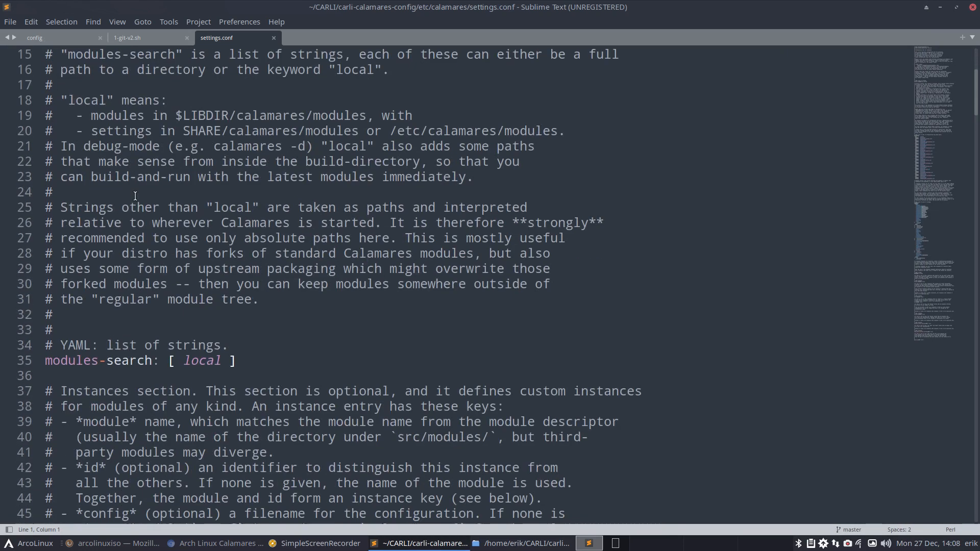
scroll(135, 196, "down", 3)
scroll(136, 215, "down", 1)
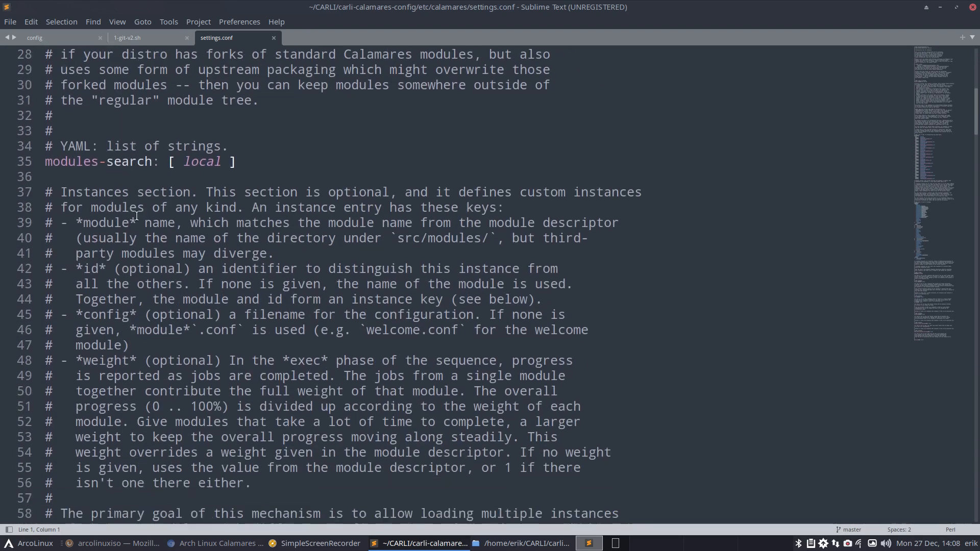
scroll(137, 215, "down", 3)
scroll(136, 215, "up", 2)
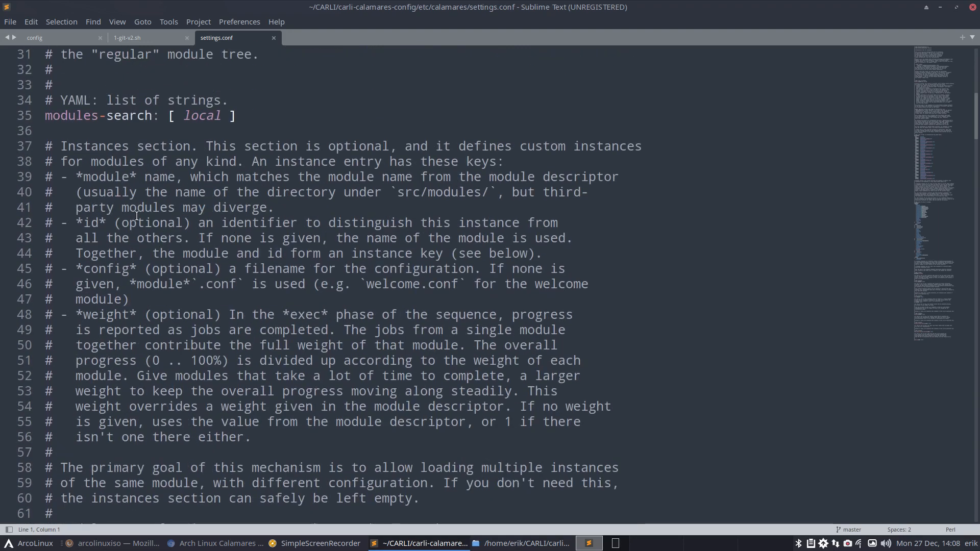
scroll(136, 215, "up", 2)
scroll(136, 216, "down", 13)
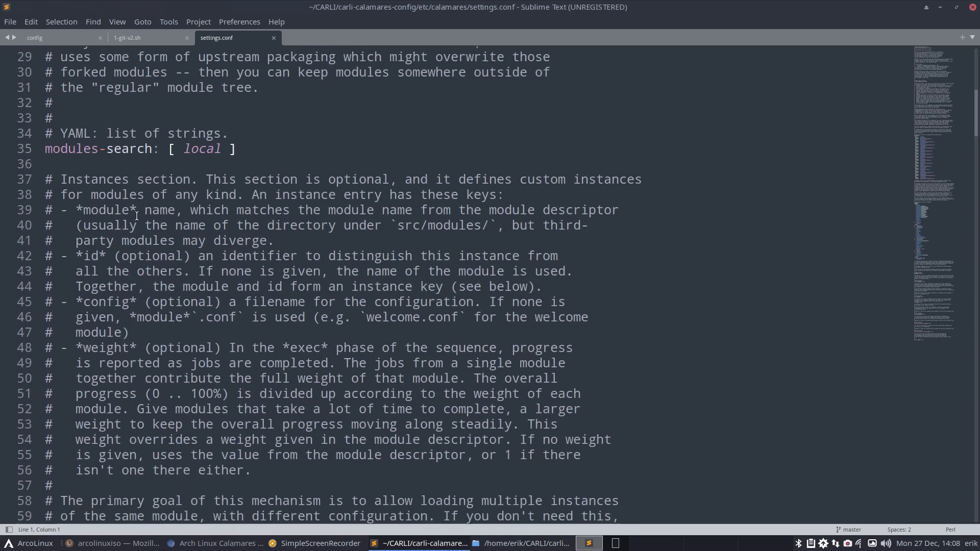
scroll(137, 215, "down", 5)
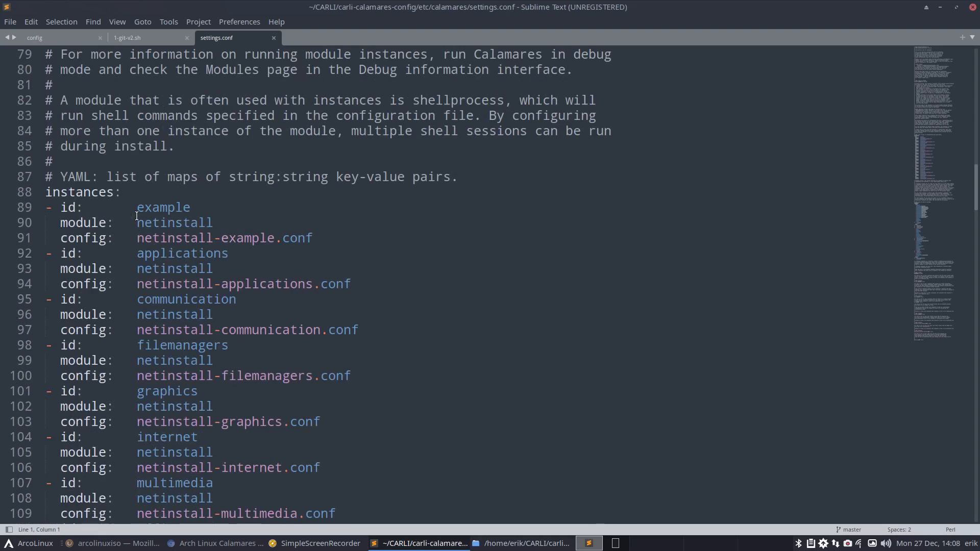
scroll(136, 215, "down", 2)
scroll(136, 215, "down", 5)
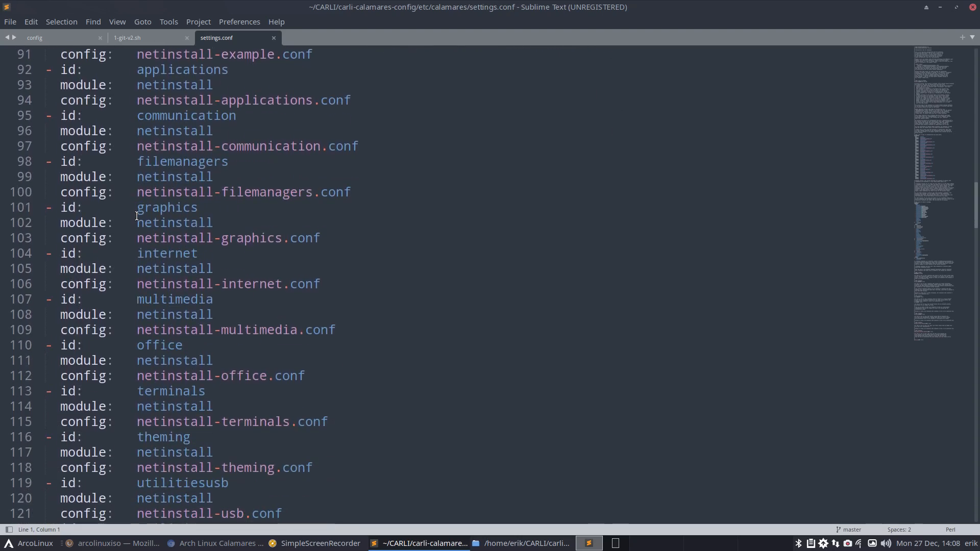
scroll(136, 215, "up", 1)
scroll(136, 215, "down", 15)
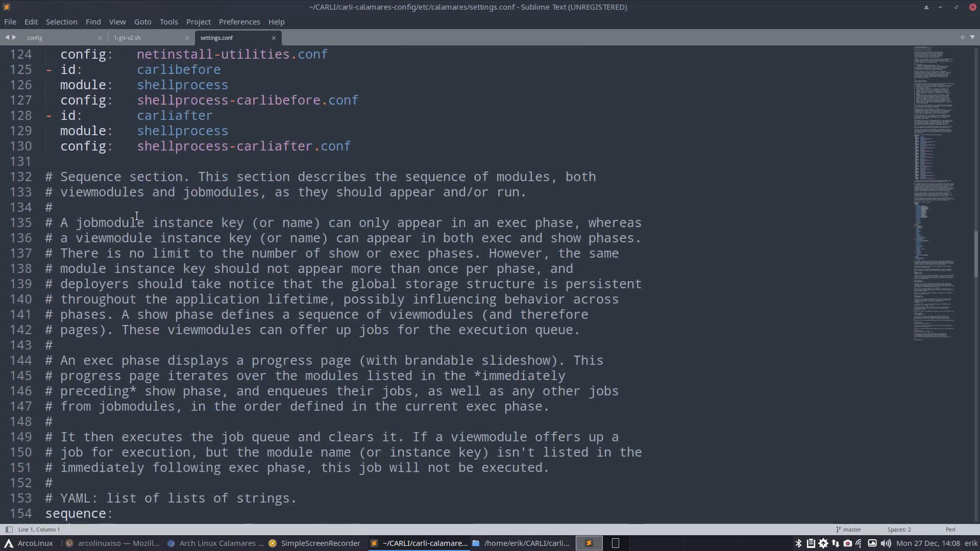
scroll(137, 215, "down", 3)
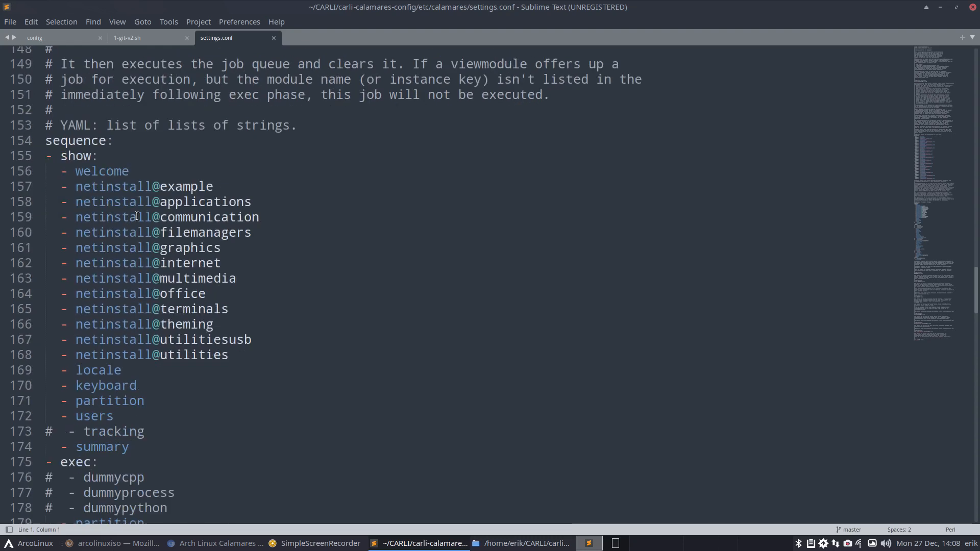
Step: Comment out all twelve netinstall entries, from netinstall@example to netinstall@utilities, in the first show sequence with #, and save the file
left_click(42, 150)
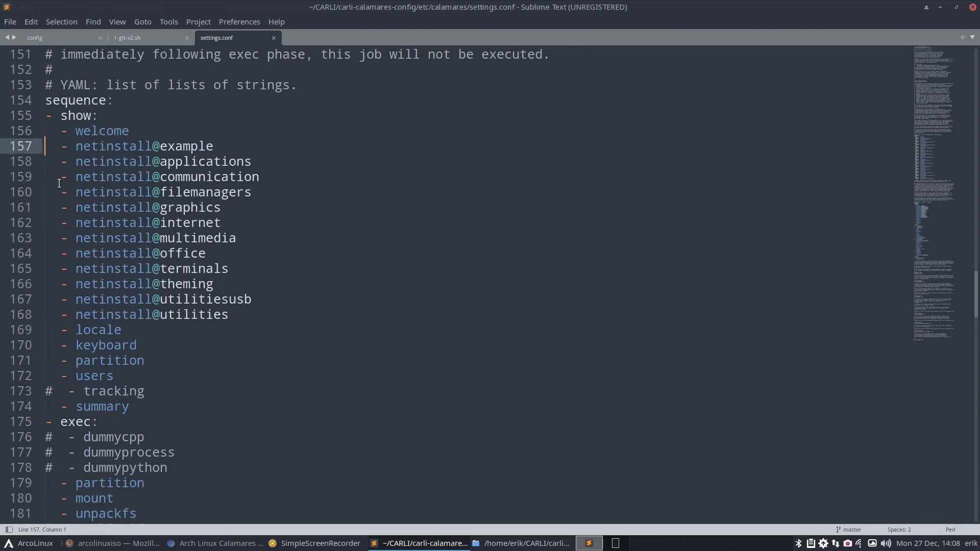
type("#")
key("Down")
key("Left")
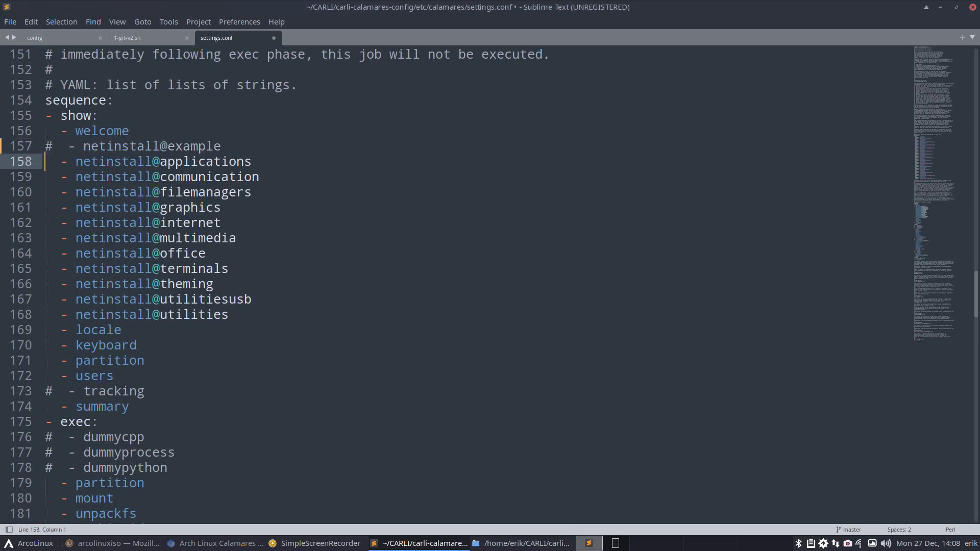
type("#")
key("Down")
key("Left")
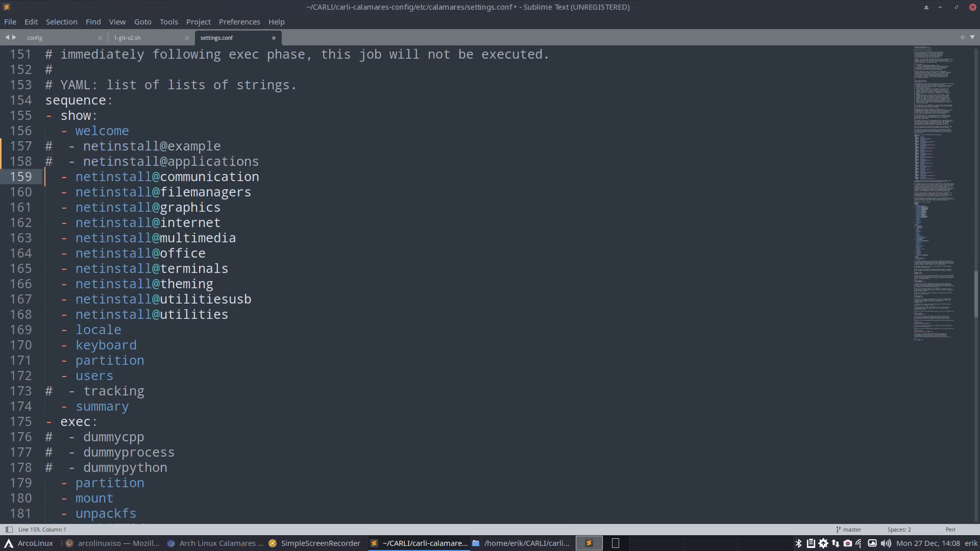
type("#")
key("Down")
key("Left")
type("#")
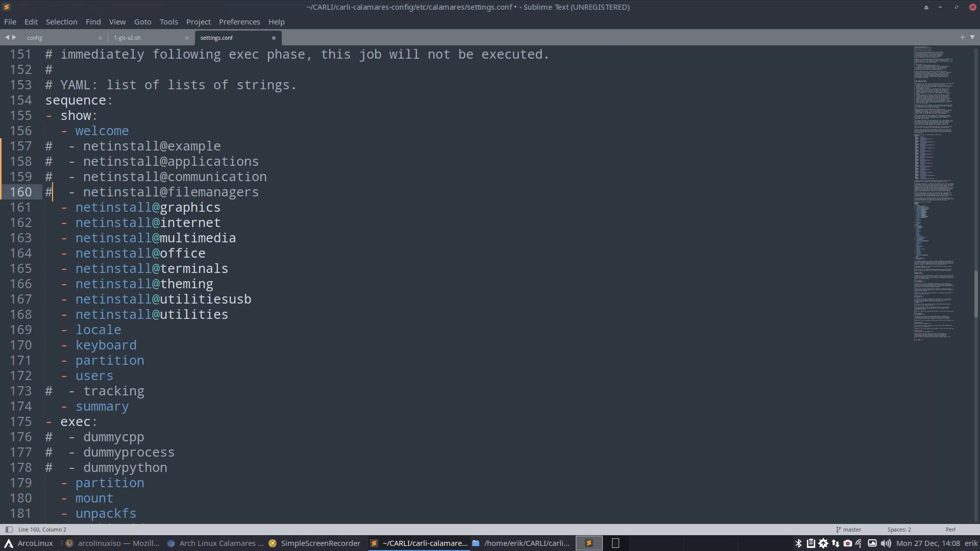
key("Down")
key("Left")
type("#")
key("Down")
key("Left")
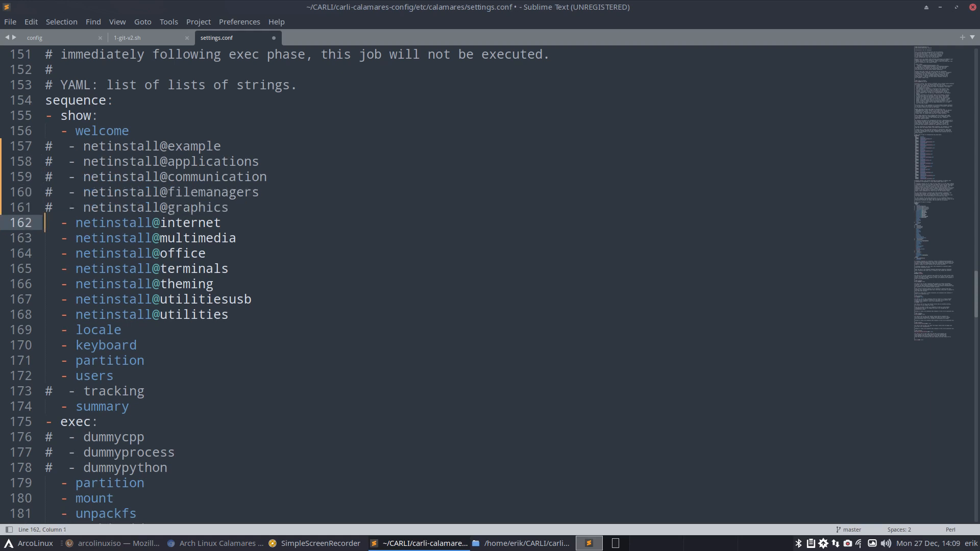
type("#")
key("Down")
key("Left")
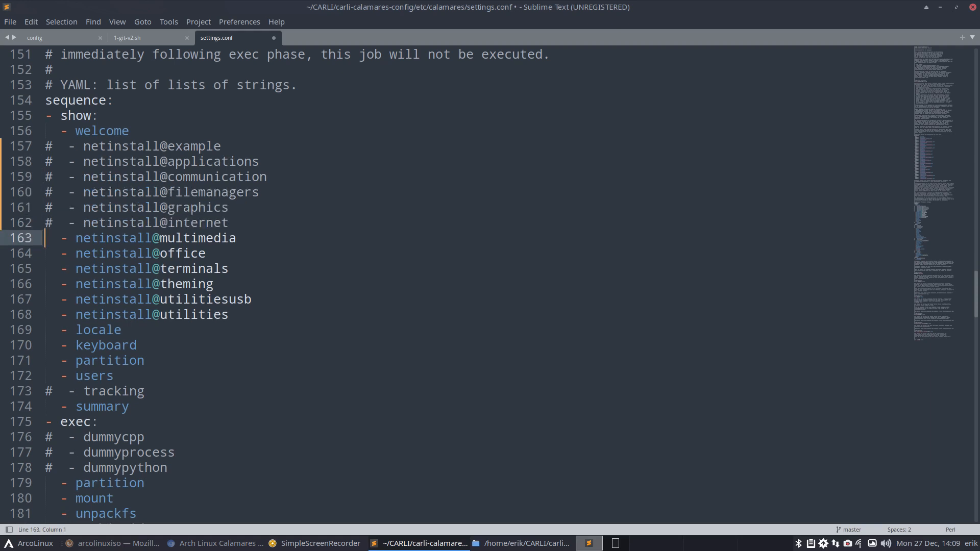
type("#")
key("Down")
key("Left")
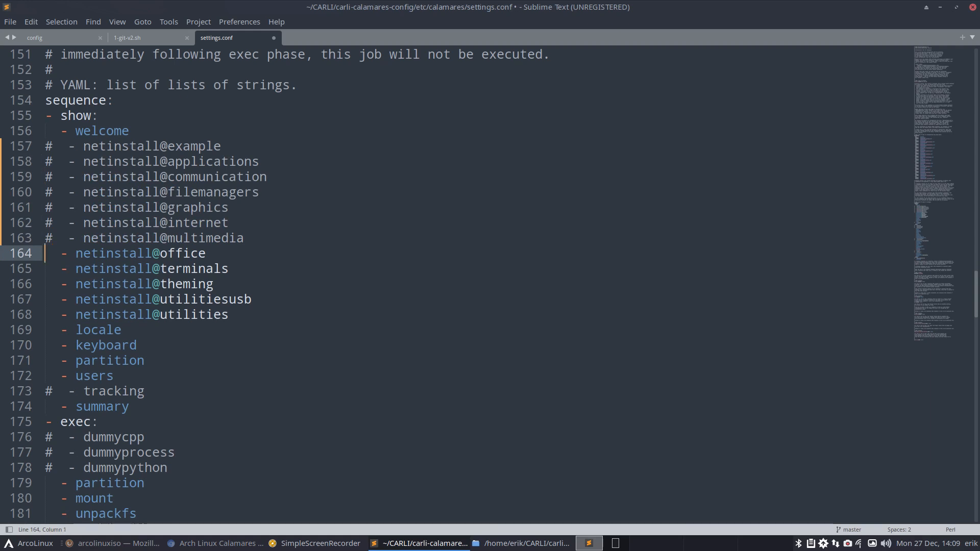
key("Down")
key("Up")
type("#")
key("Down")
key("Left")
type("#")
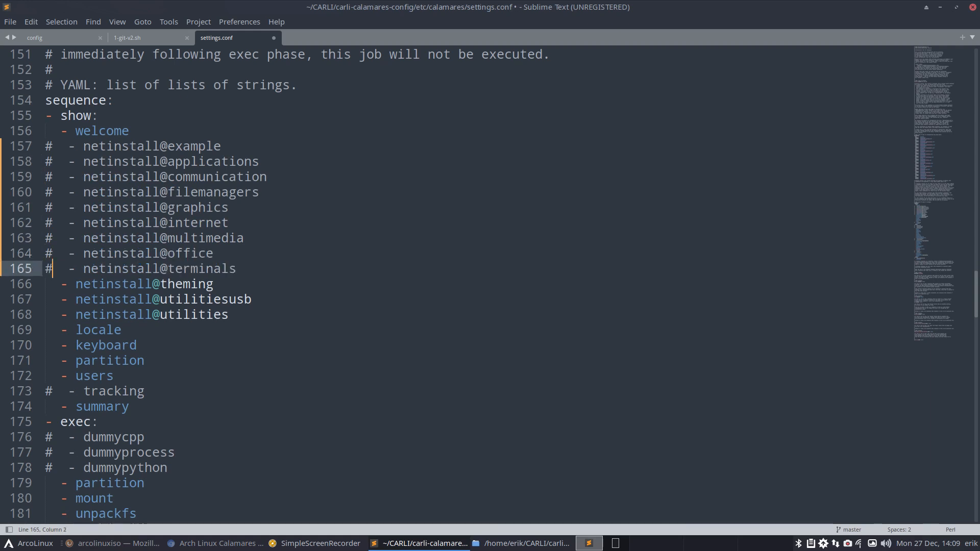
key("Down")
key("Left")
type("#")
key("Down")
key("Left")
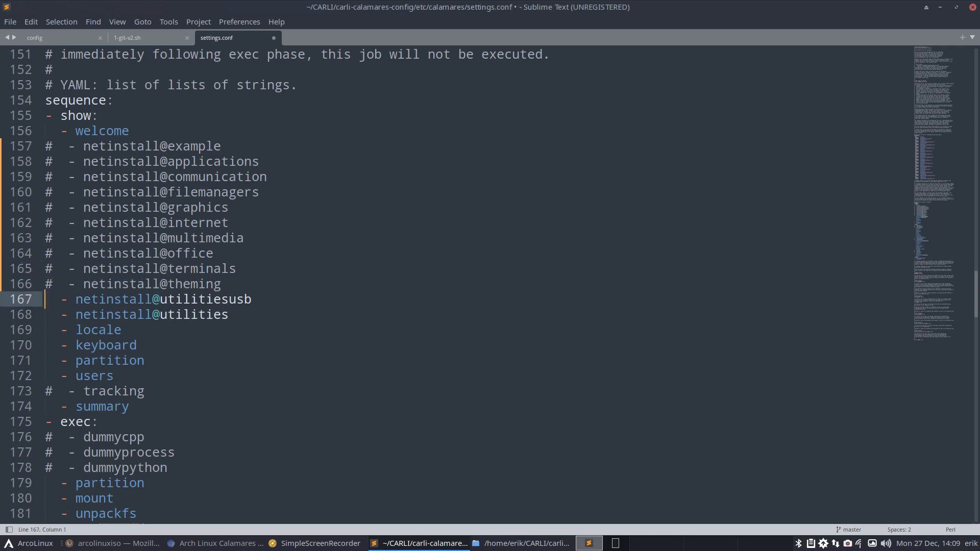
type("#")
key("Down")
key("Left")
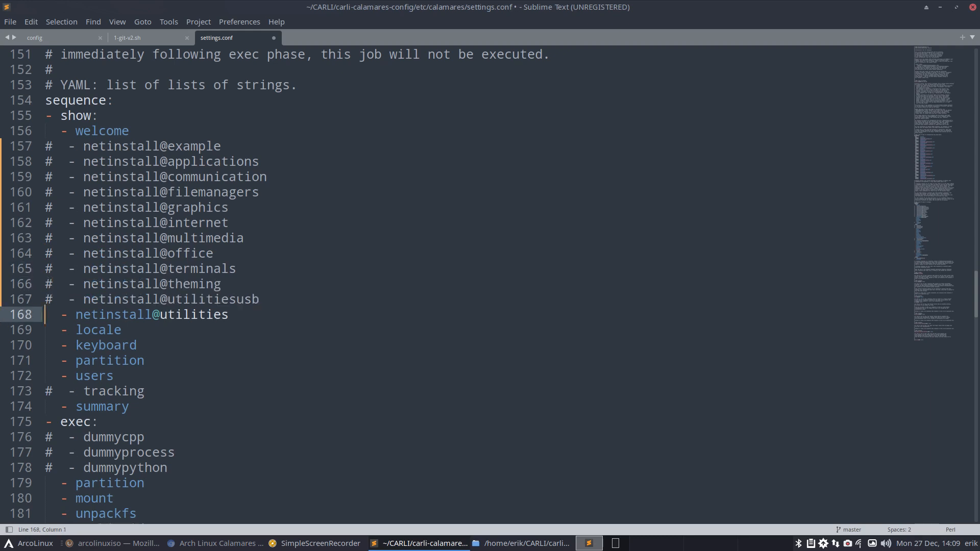
type("#")
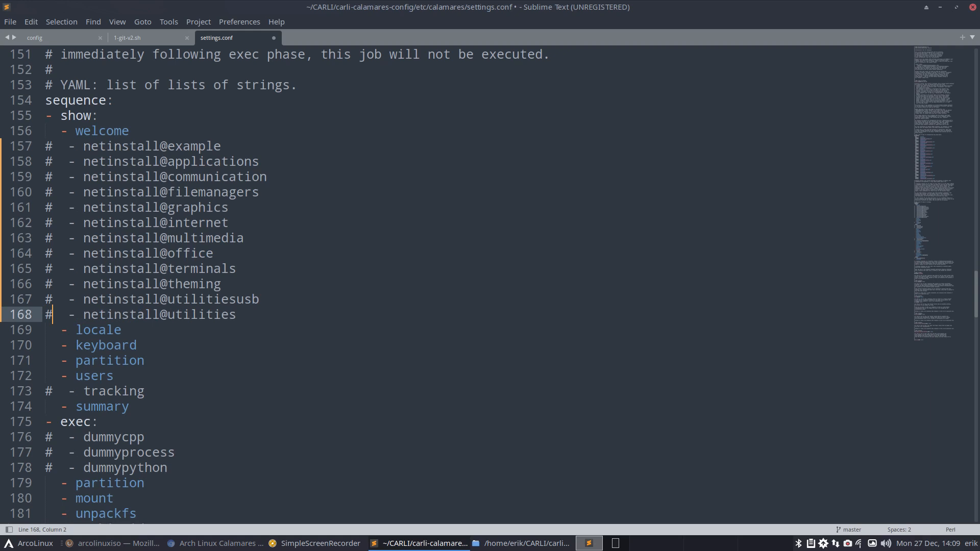
key("ctrl+s")
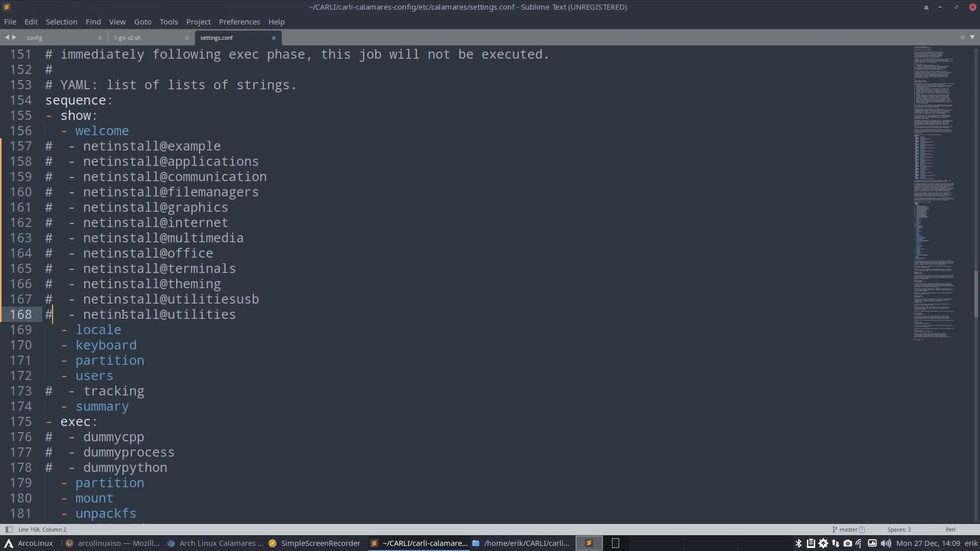
Step: Review the remaining show modules, the exec sequence and the branding setting, and return to the netinstall instances definitions
mouse_move(100, 329)
mouse_move(113, 347)
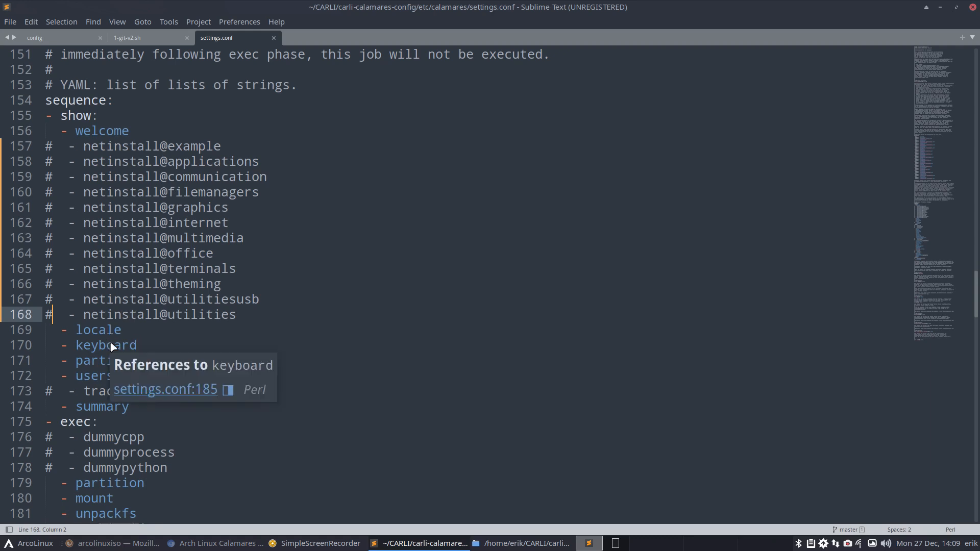
mouse_move(98, 363)
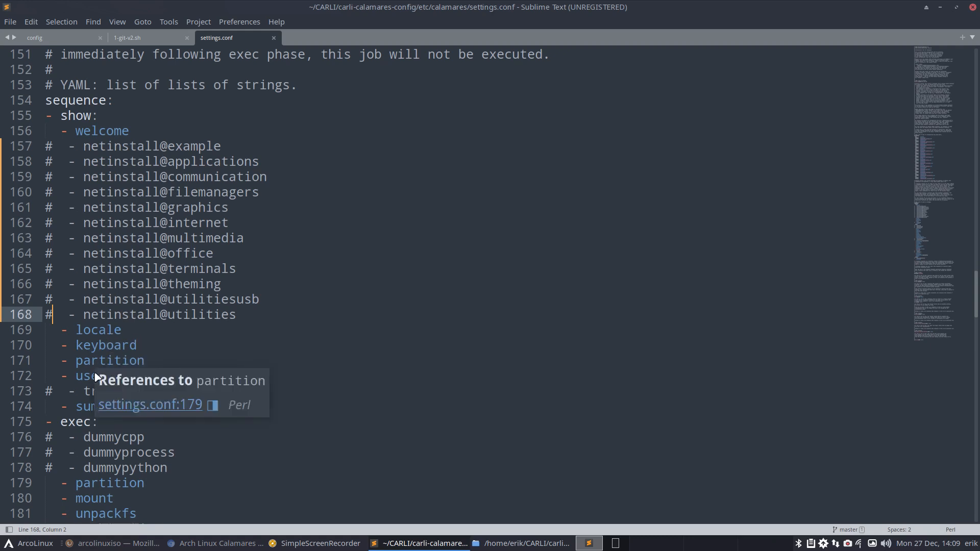
scroll(83, 381, "down", 2)
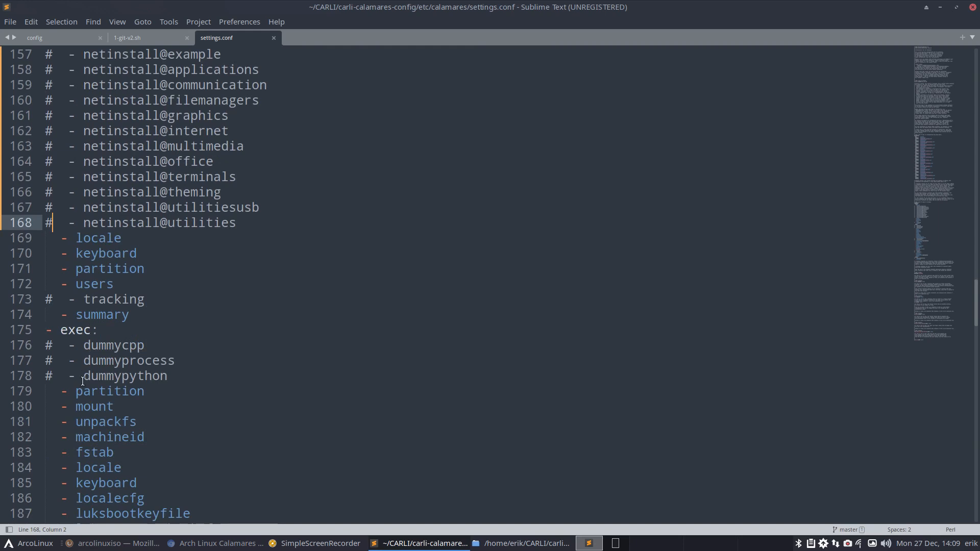
scroll(83, 381, "down", 3)
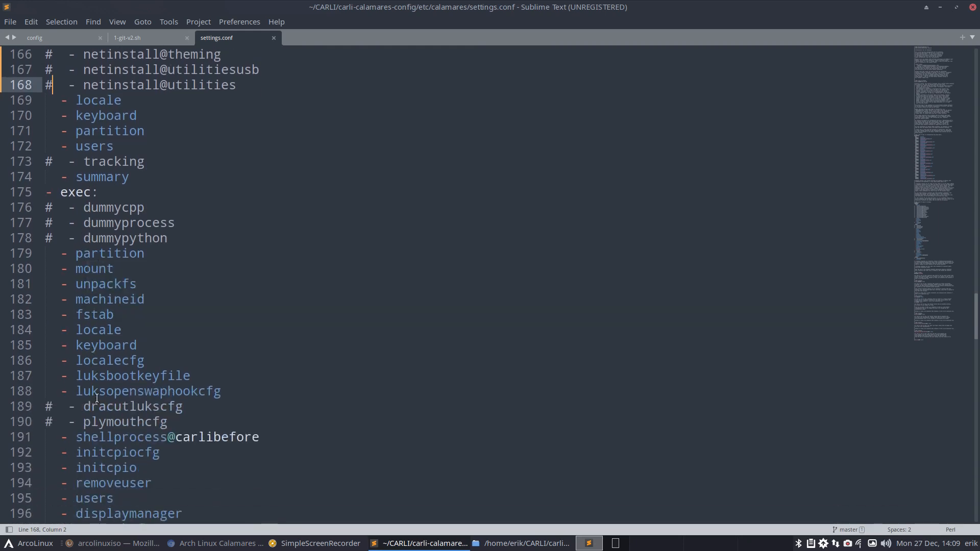
scroll(97, 398, "down", 1)
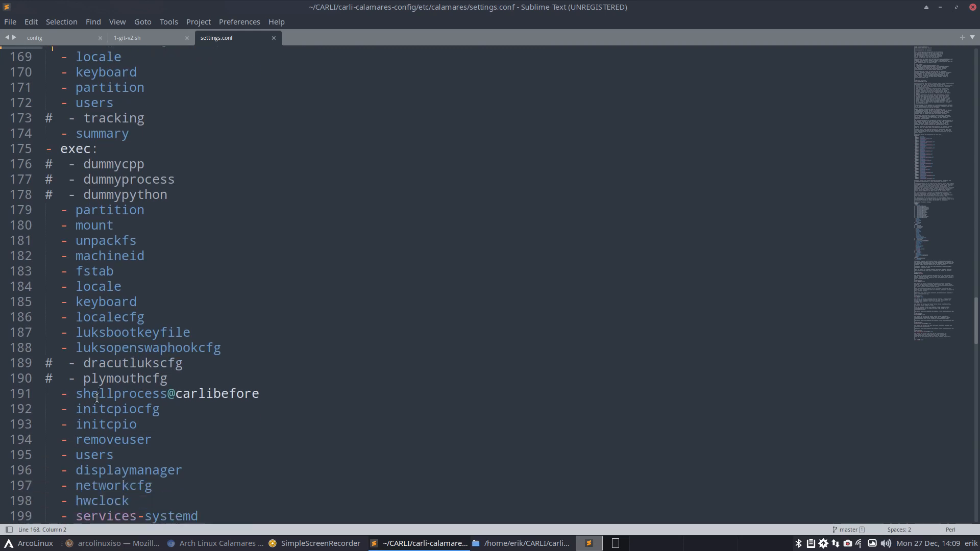
scroll(97, 398, "down", 5)
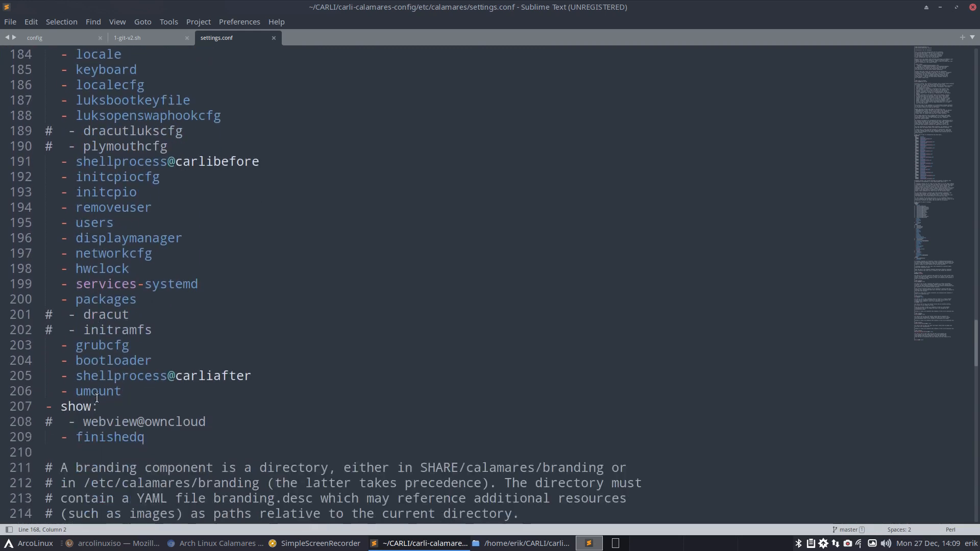
scroll(97, 398, "down", 2)
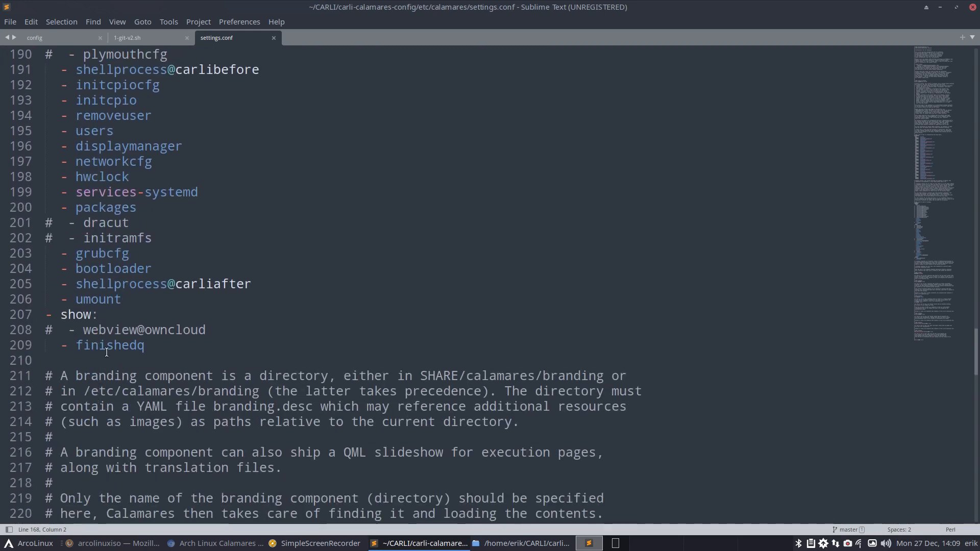
scroll(95, 239, "down", 7)
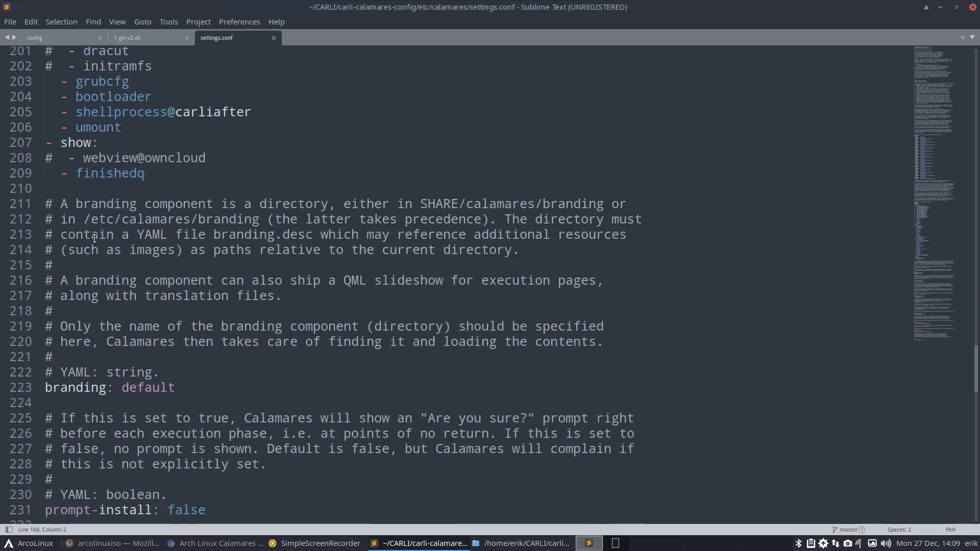
scroll(94, 238, "up", 20)
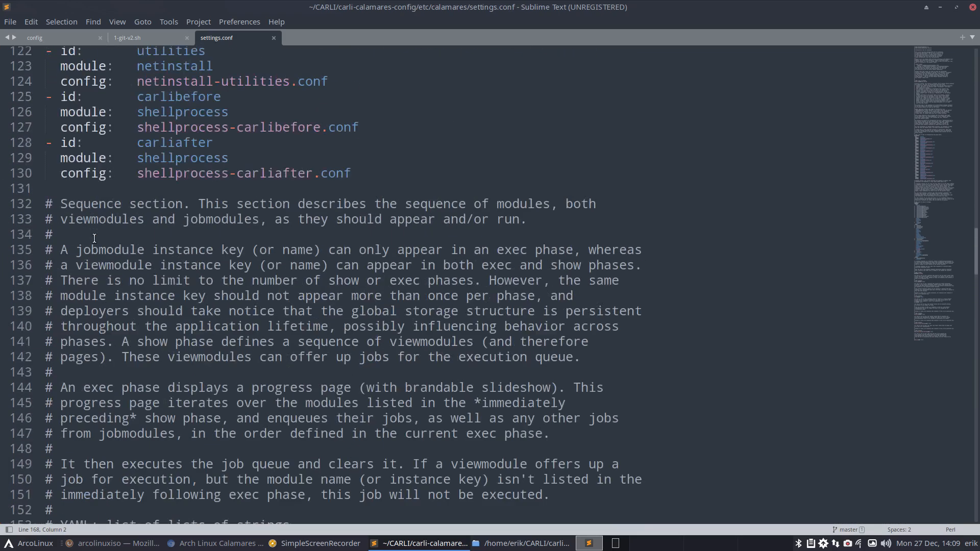
scroll(95, 238, "up", 8)
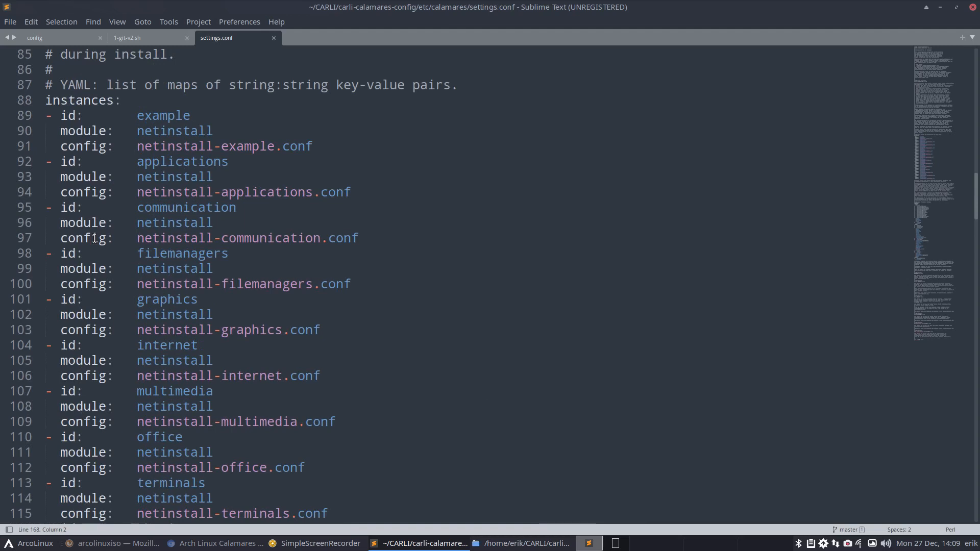
scroll(94, 239, "up", 1)
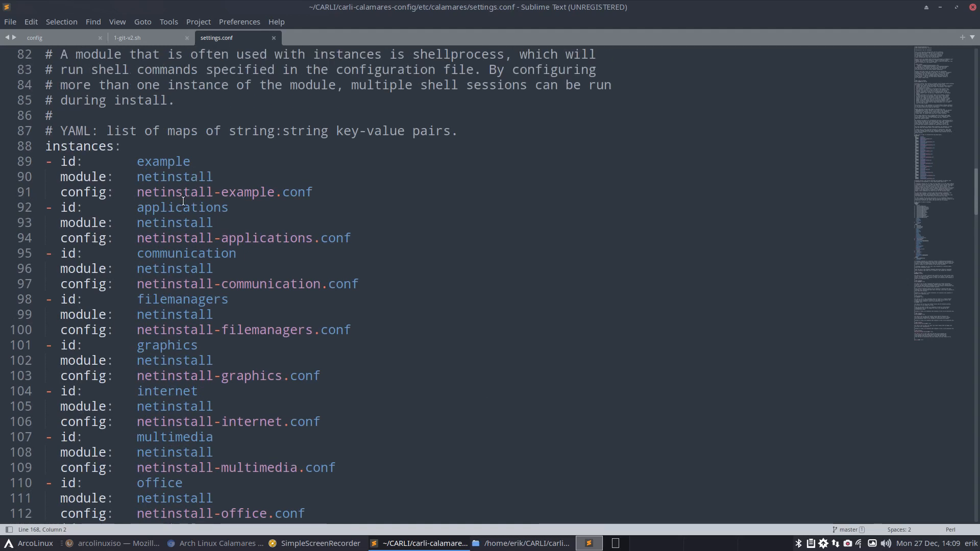
Step: Select the commented-out netinstall lines 157 to 168 in the show sequence and save settings.conf
scroll(183, 201, "down", 15)
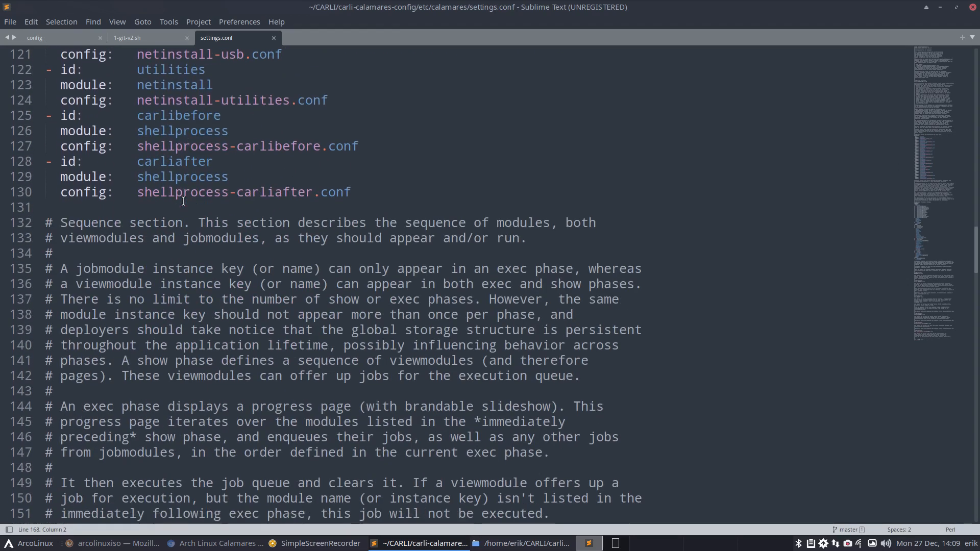
scroll(183, 201, "down", 8)
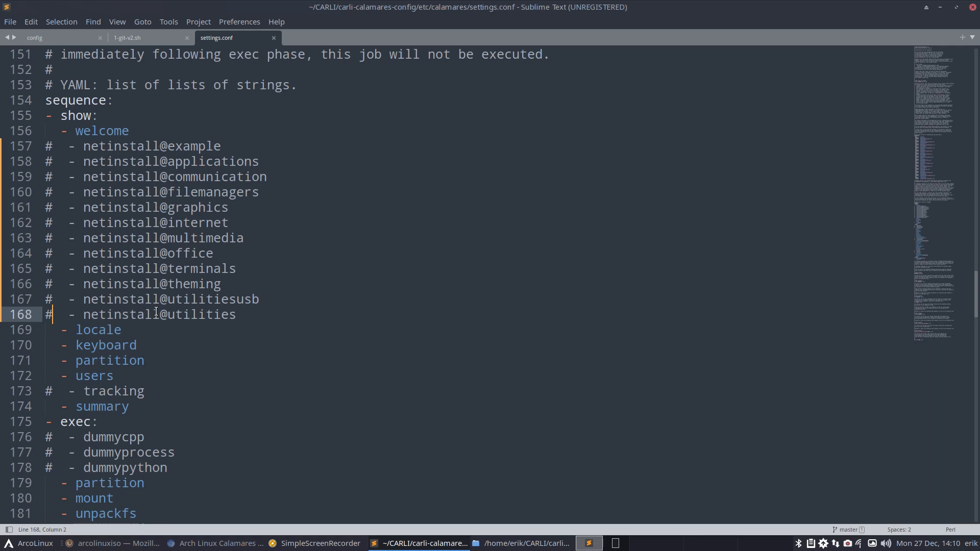
left_click_drag(238, 314, 42, 150)
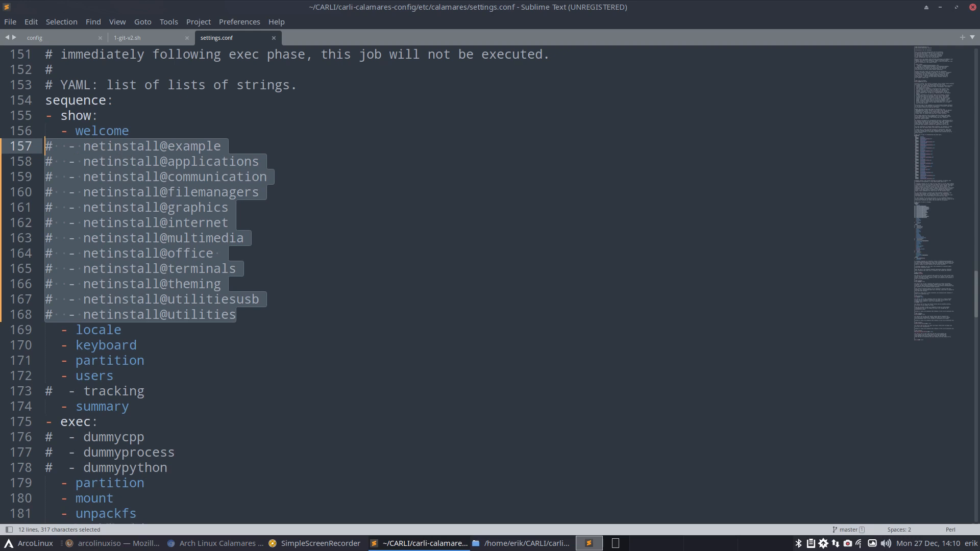
key("ctrl+s")
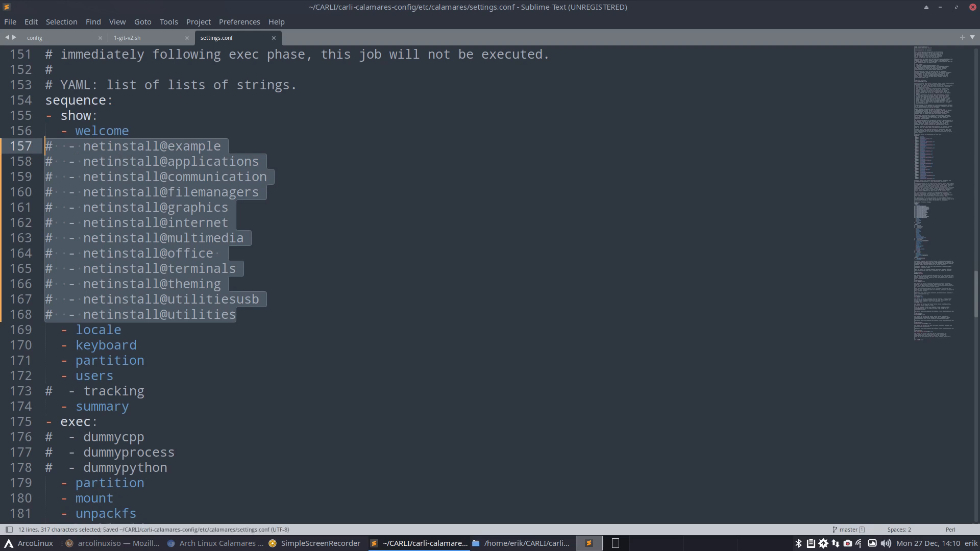
Step: Leave the configuration files, switch to VirtualBox, and boot the carli 10 virtual machine into the live system
left_click(940, 7)
left_click(290, 190)
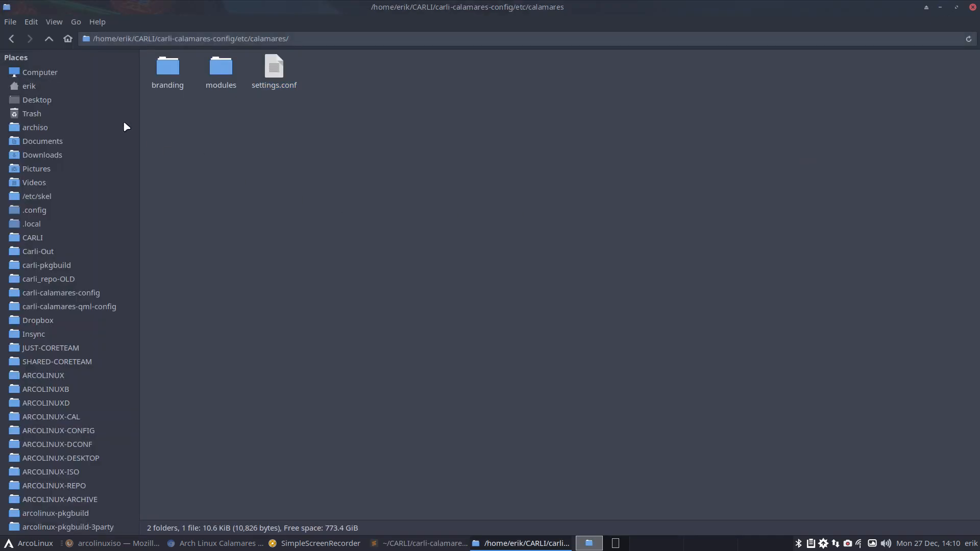
left_click(49, 40)
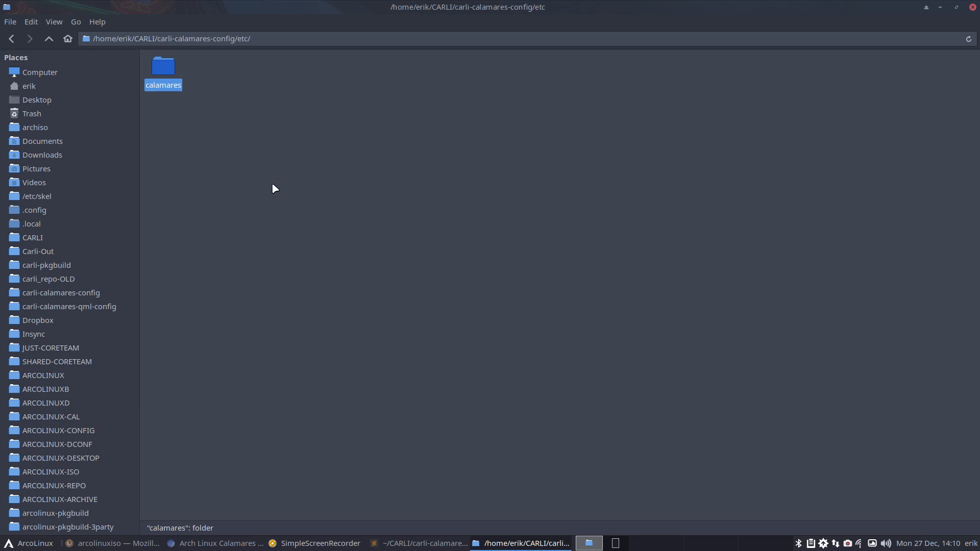
key("super+F7")
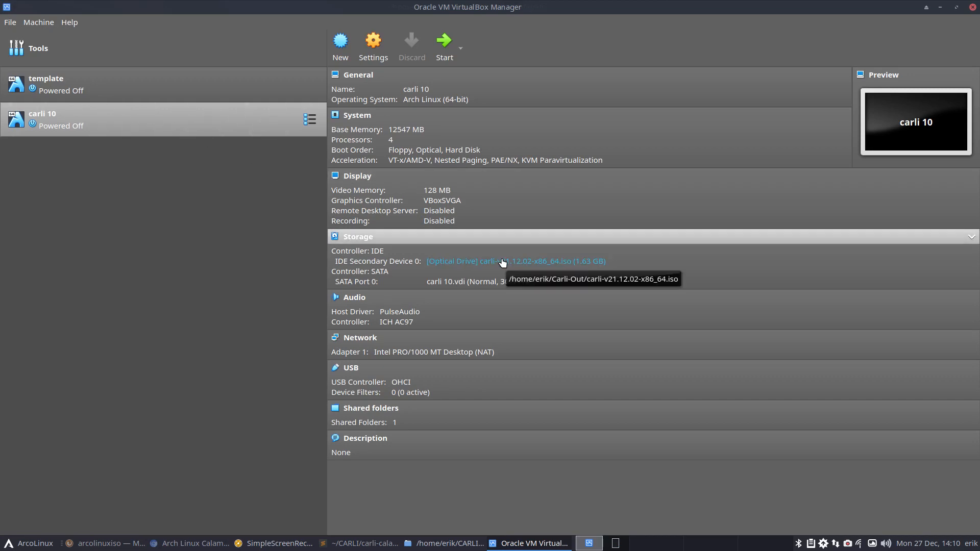
left_click(444, 45)
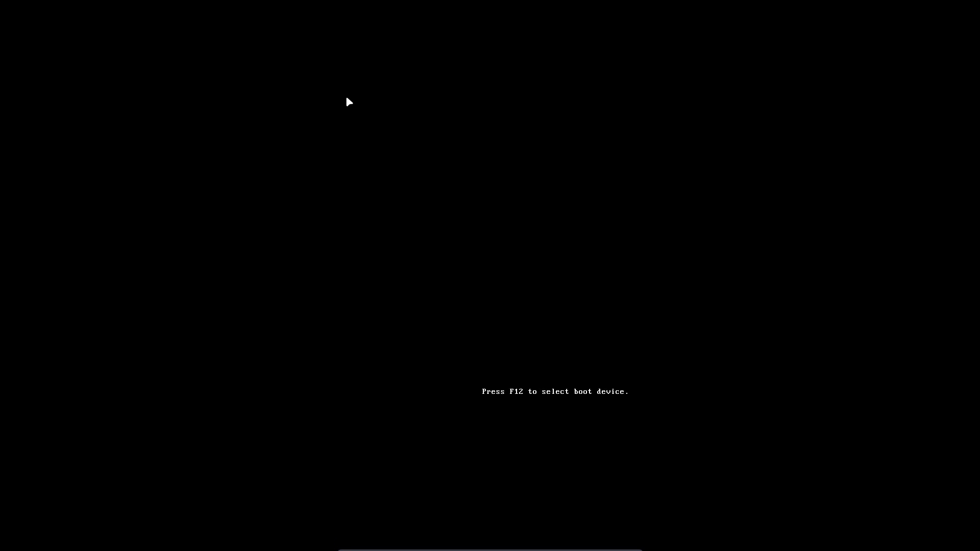
key("Return")
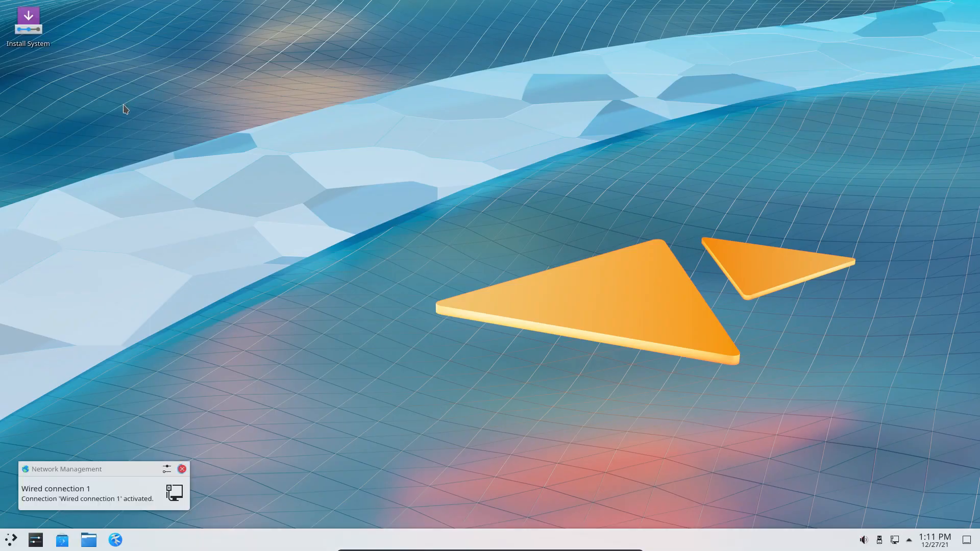
Step: Browse the live system's root file system to the /etc/calamares folder in Dolphin
left_click(89, 540)
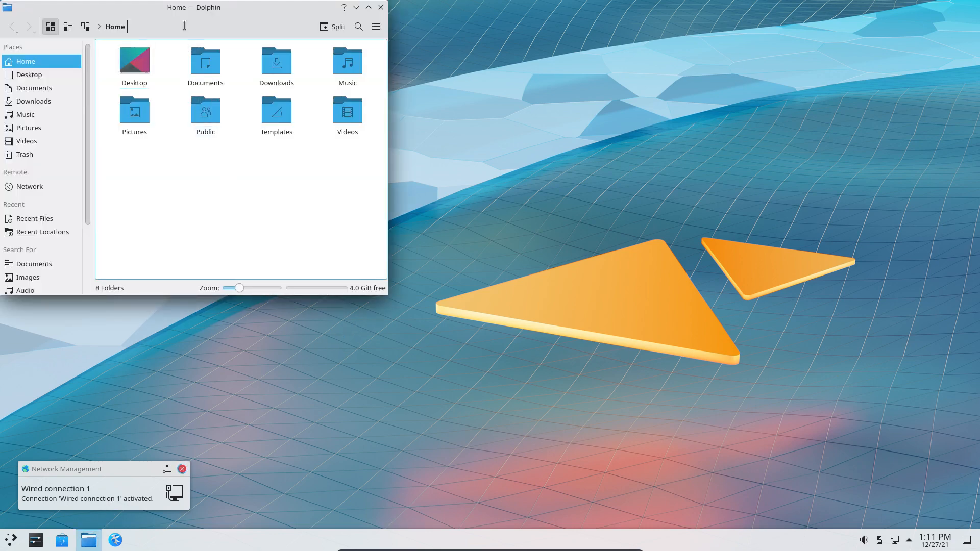
left_click_drag(187, 16, 509, 68)
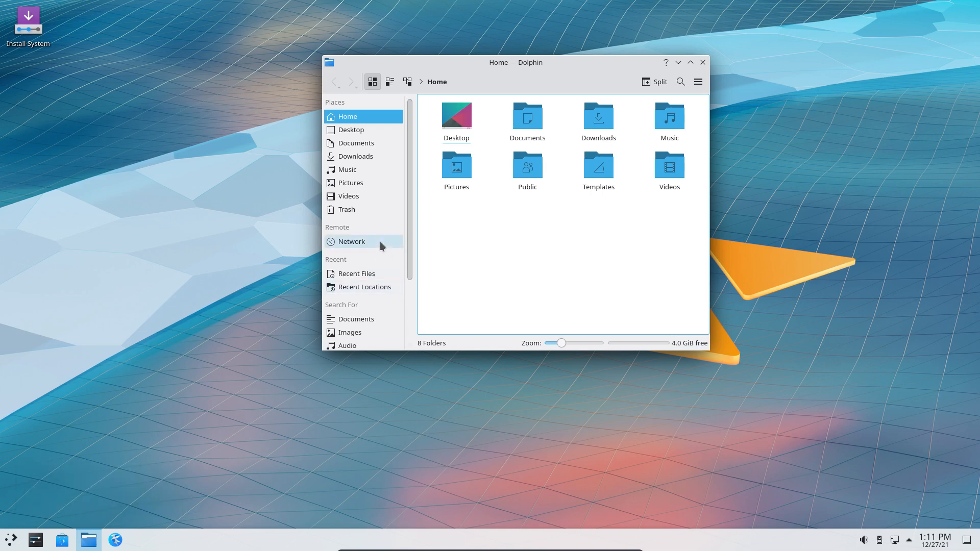
scroll(379, 241, "down", 3)
left_click(357, 298)
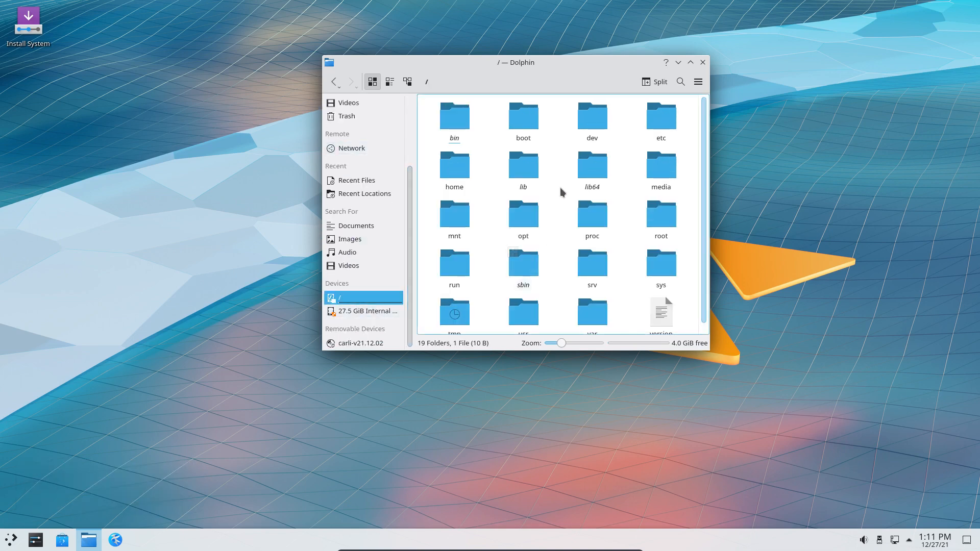
left_click(659, 120)
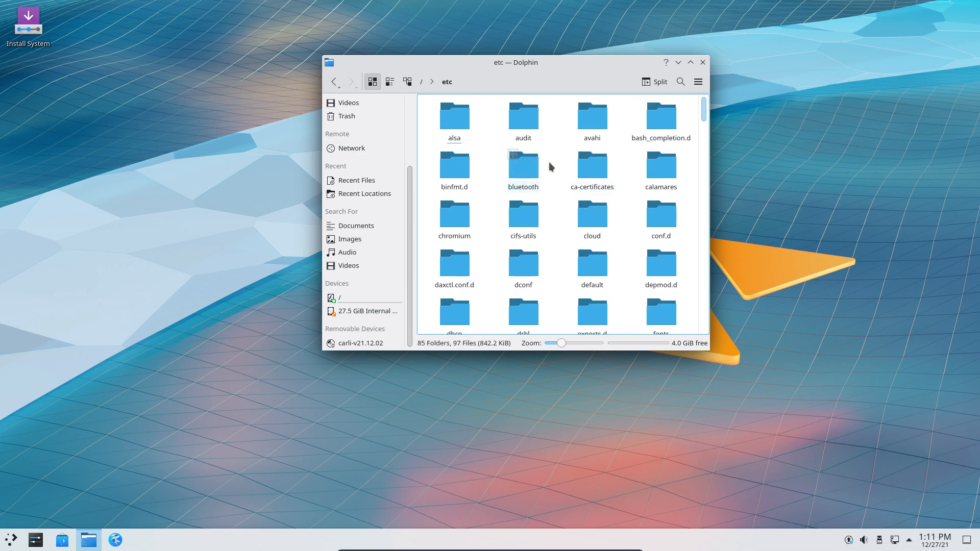
left_click(660, 167)
Step: Check the modules folder inside calamares, and view settings.conf in Kate before closing it
left_click(517, 123)
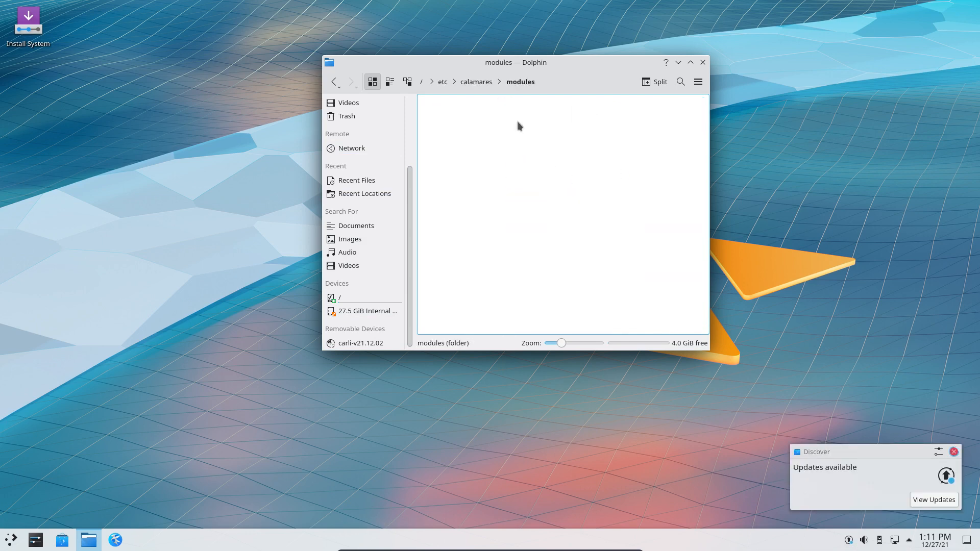
left_click(475, 82)
left_click(582, 120)
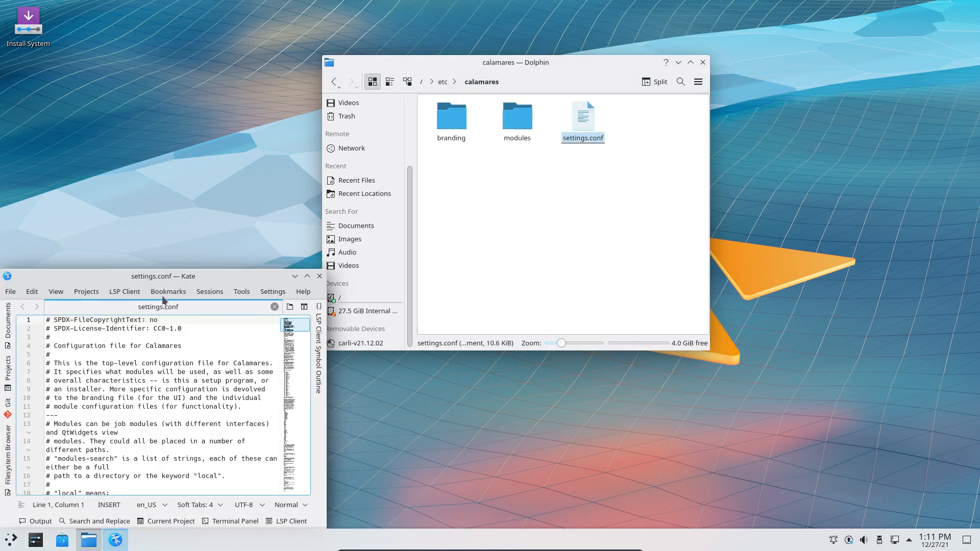
left_click(320, 276)
Step: Open a terminal in the calamares folder and switch the keyboard layout with setxkbmap be
left_click(592, 196)
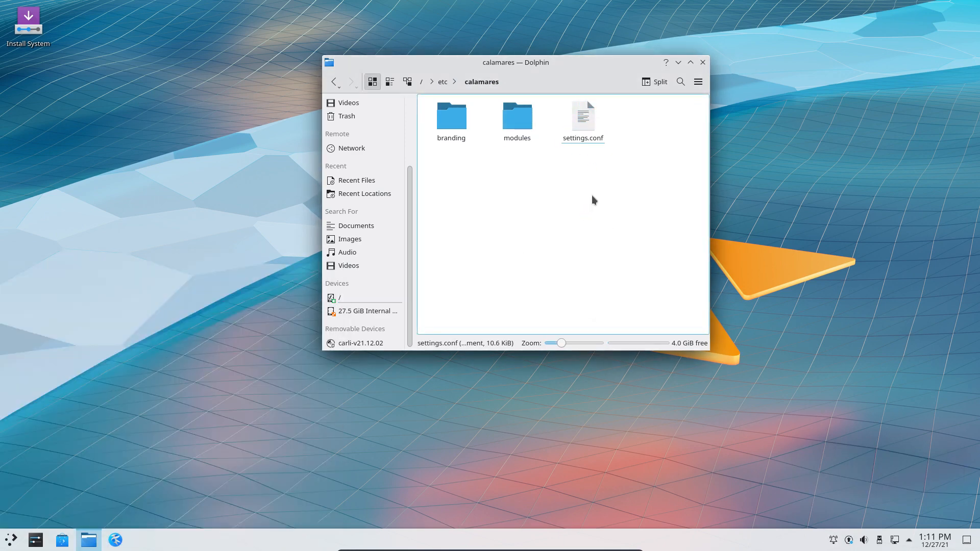
right_click(591, 199)
left_click(625, 276)
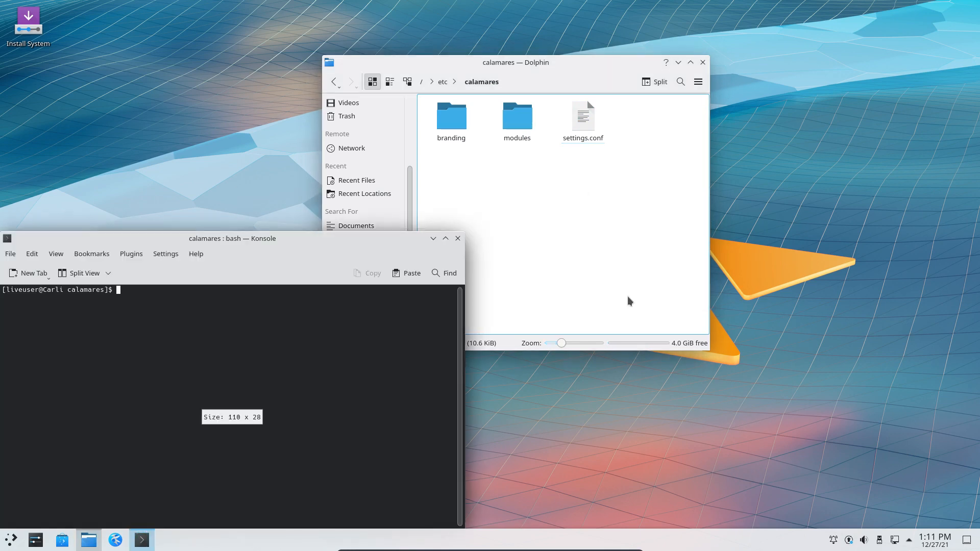
left_click_drag(320, 241, 558, 207)
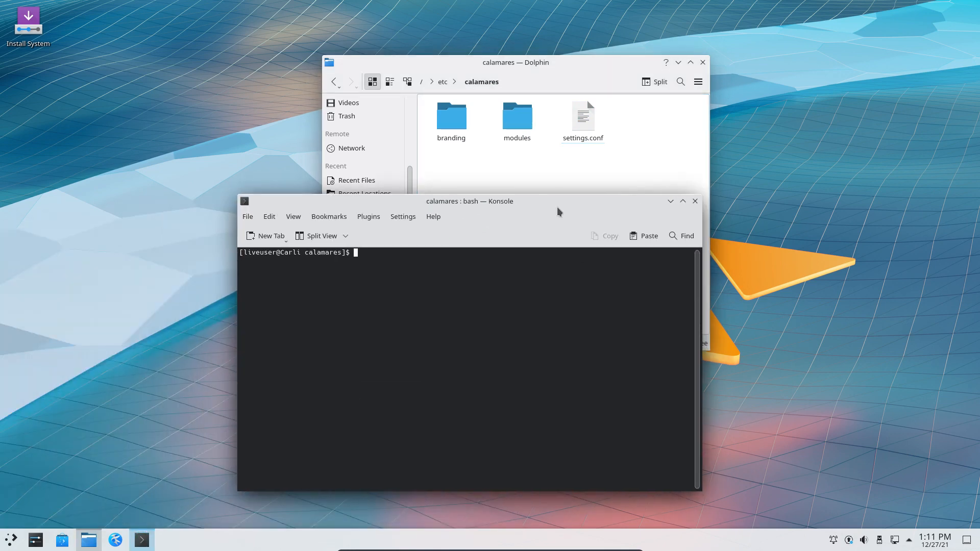
type("setxkbmap be")
key("Return")
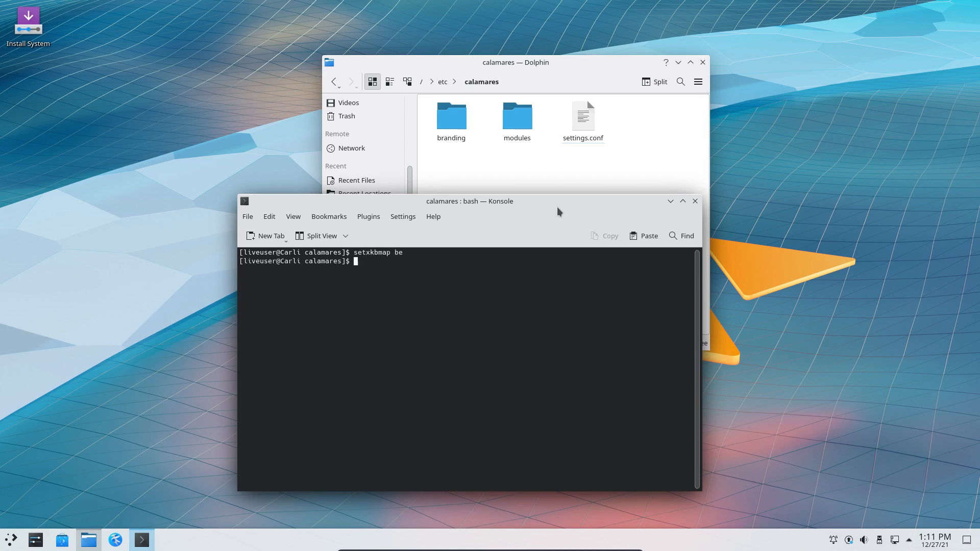
Step: Enlarge the terminal text and open settings.conf with sudo nano in a maximized window
key("ctrl+plus")
key("ctrl+plus")
key("ctrl+plus")
key("ctrl+plus")
key("ctrl+plus")
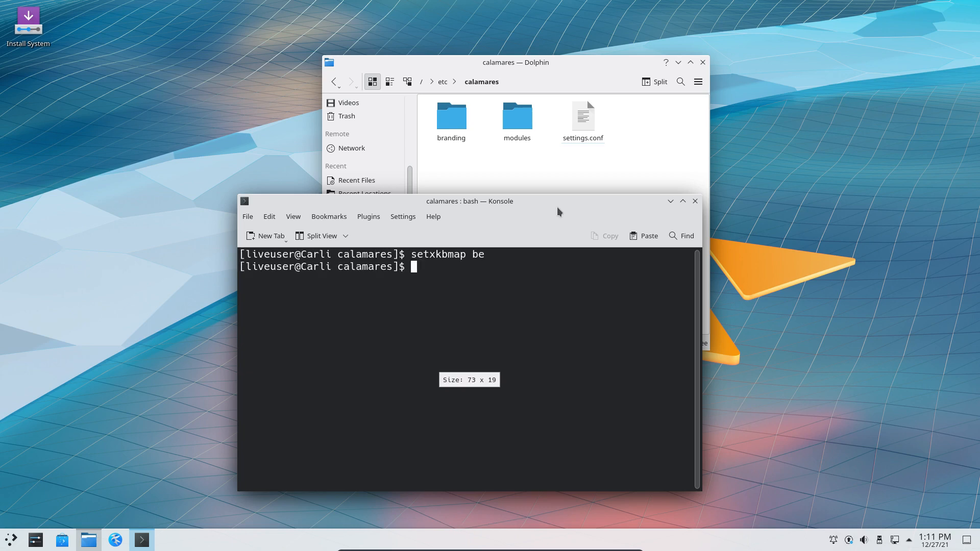
type("sudo nano ")
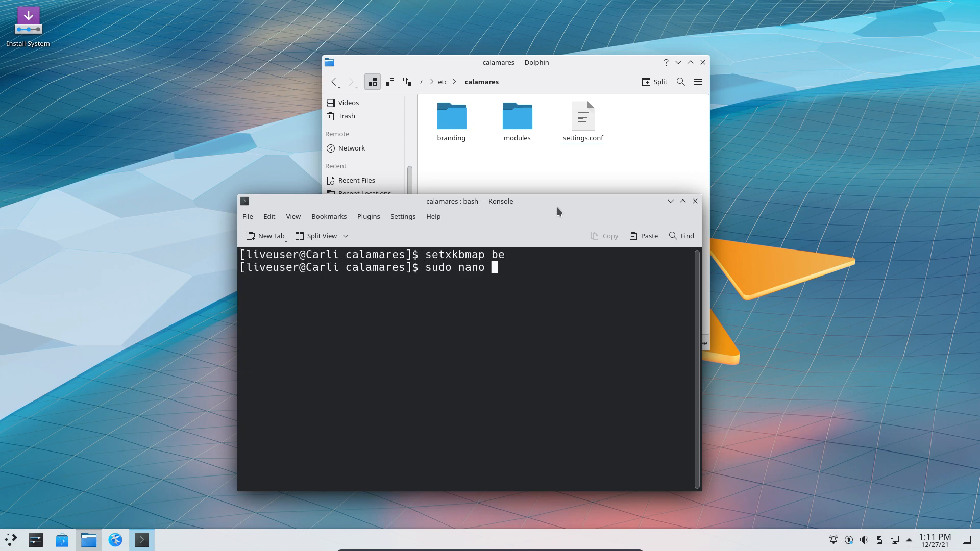
type("set")
key("Tab")
key("Return")
left_click(683, 201)
Step: Comment out the twelve netinstall entries, from netinstall@example to netinstall@utilities, in the show sequence with #, and save settings.conf on exiting nano
key("Page_Down")
key("Page_Down")
key("Page_Down")
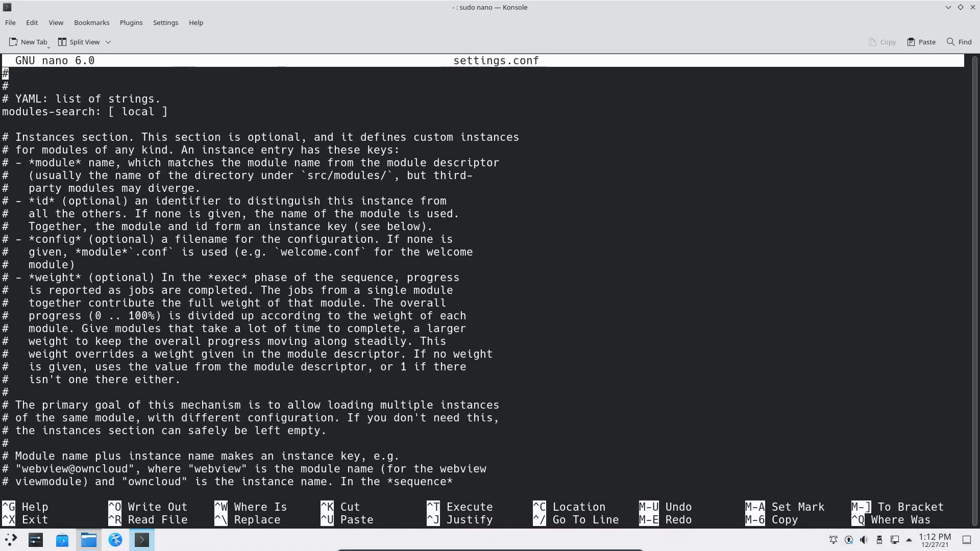
key("Page_Down")
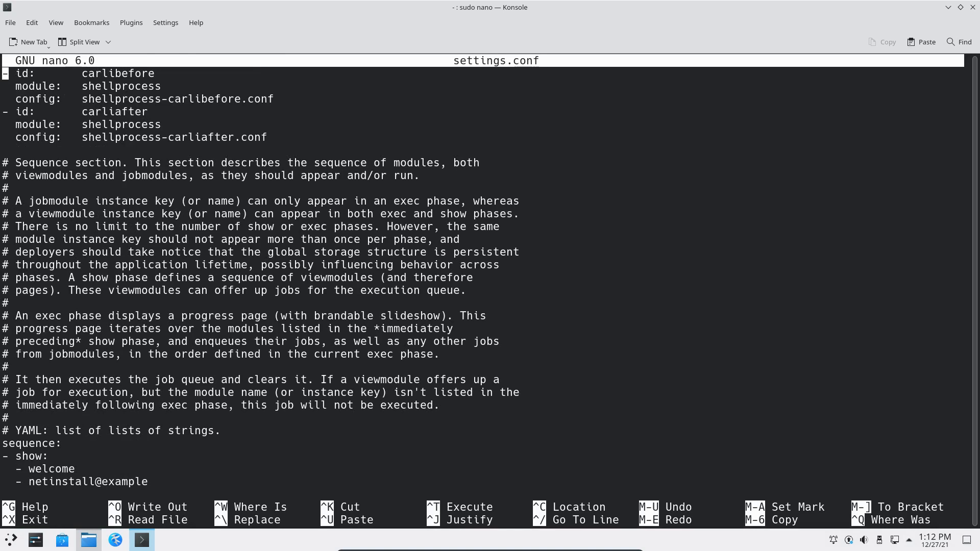
key("Page_Down")
key("Down")
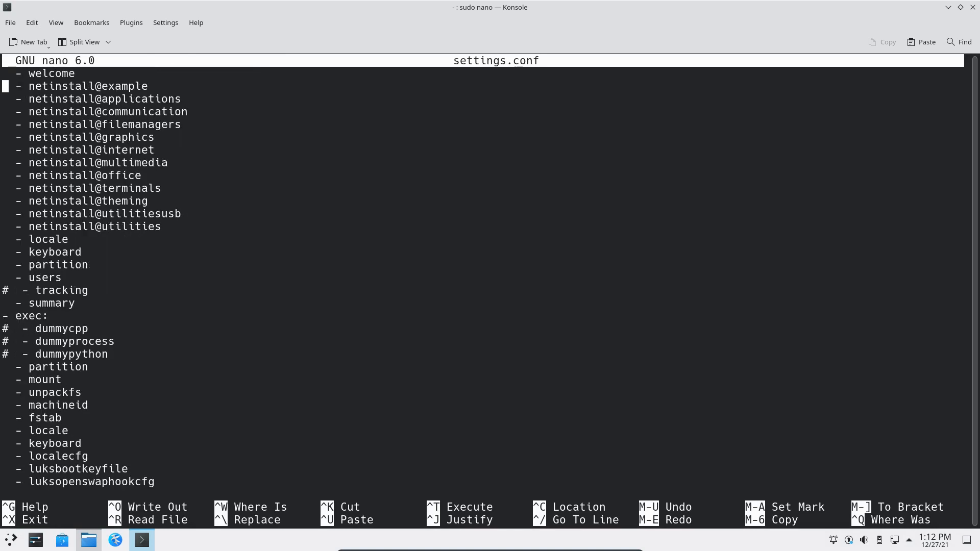
key("alt+3")
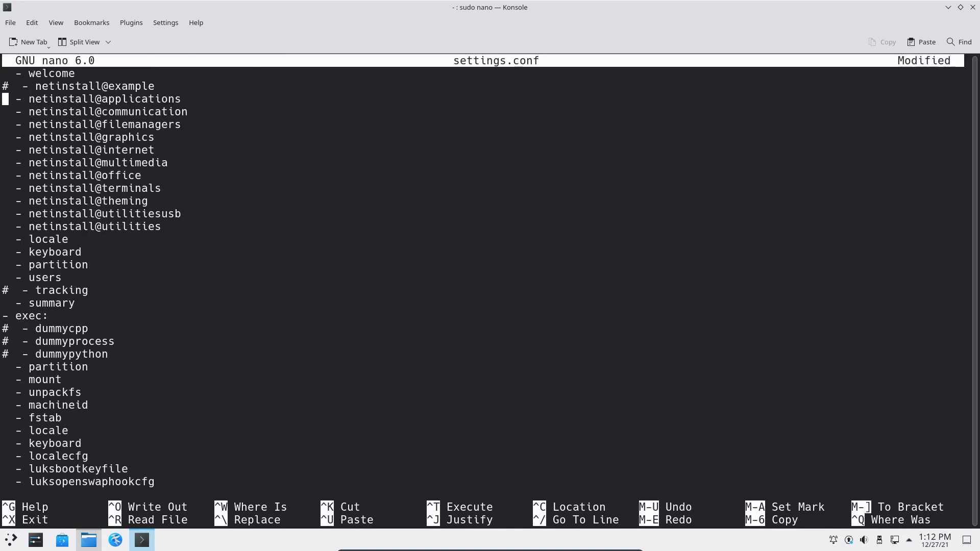
key("alt+3")
key("alt+3")
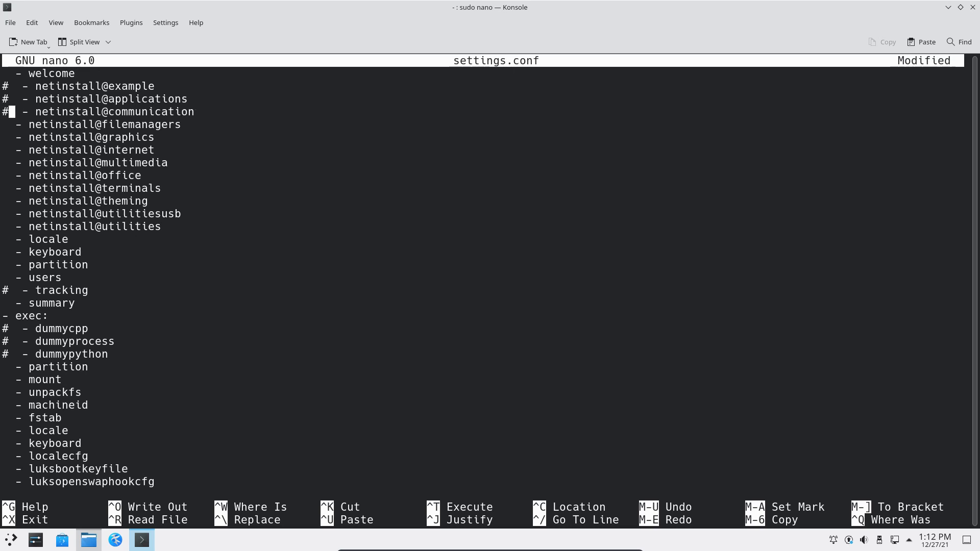
key("alt+3")
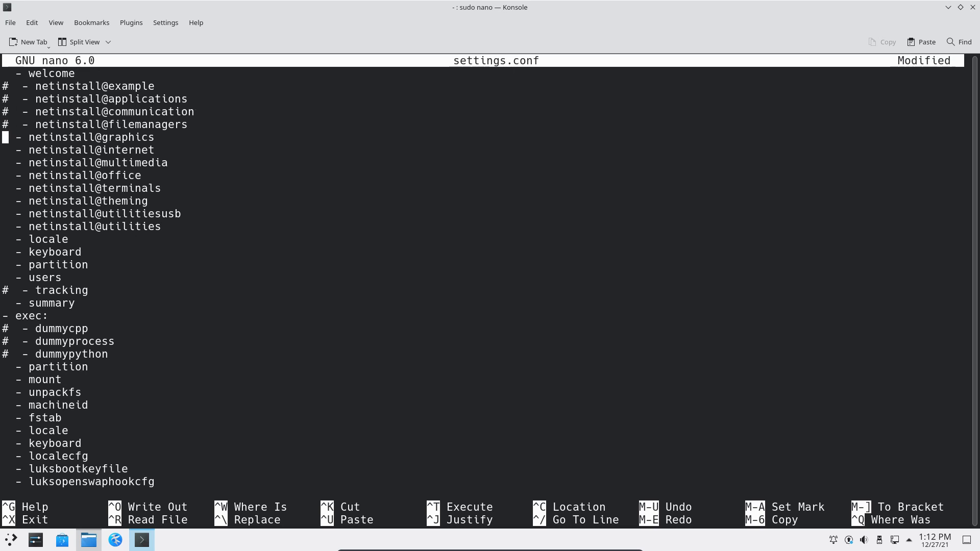
key("alt+3")
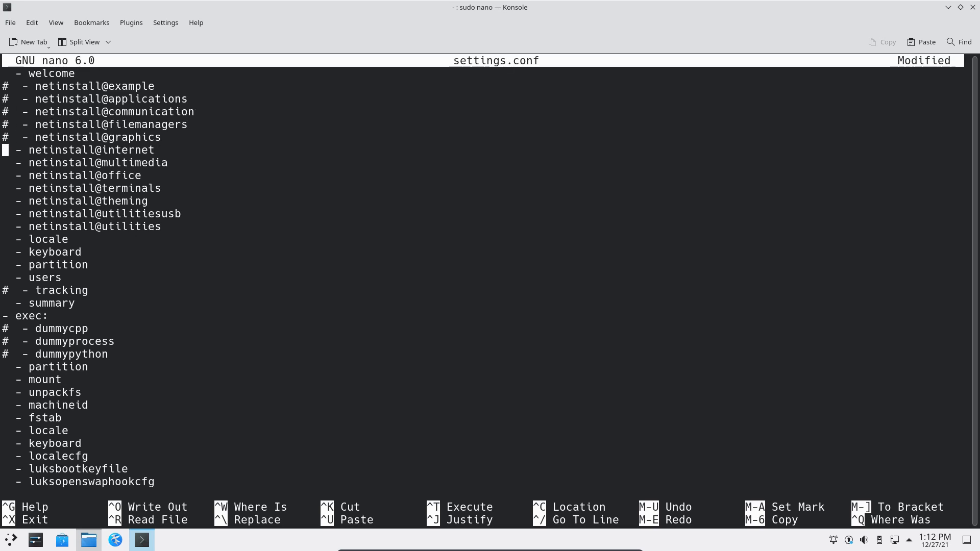
key("alt+3")
key("alt+3")
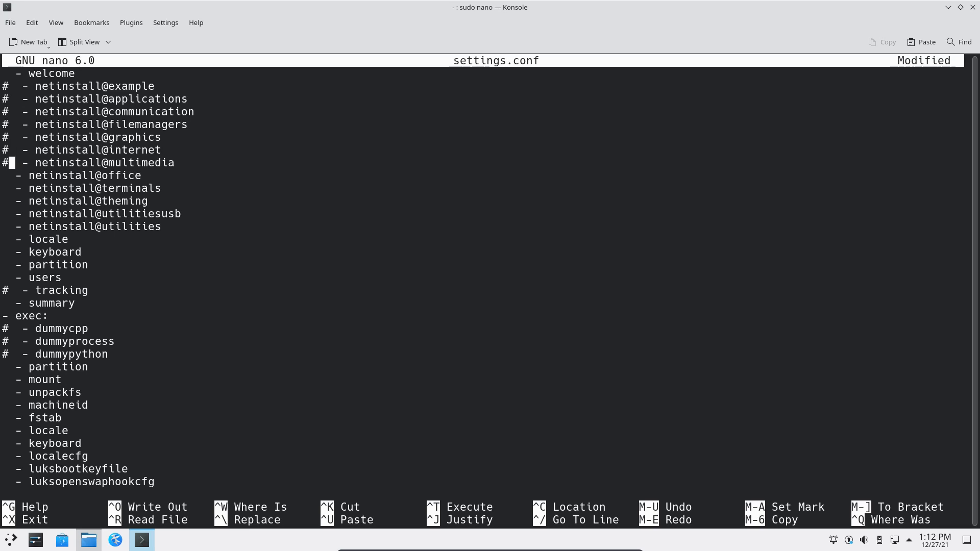
key("alt+3")
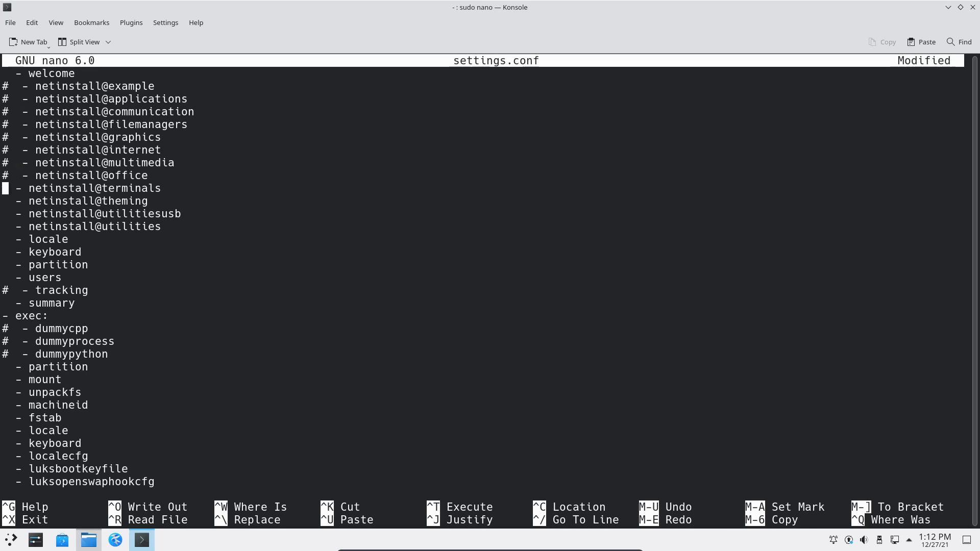
key("alt+3")
key("Down")
key("alt+3")
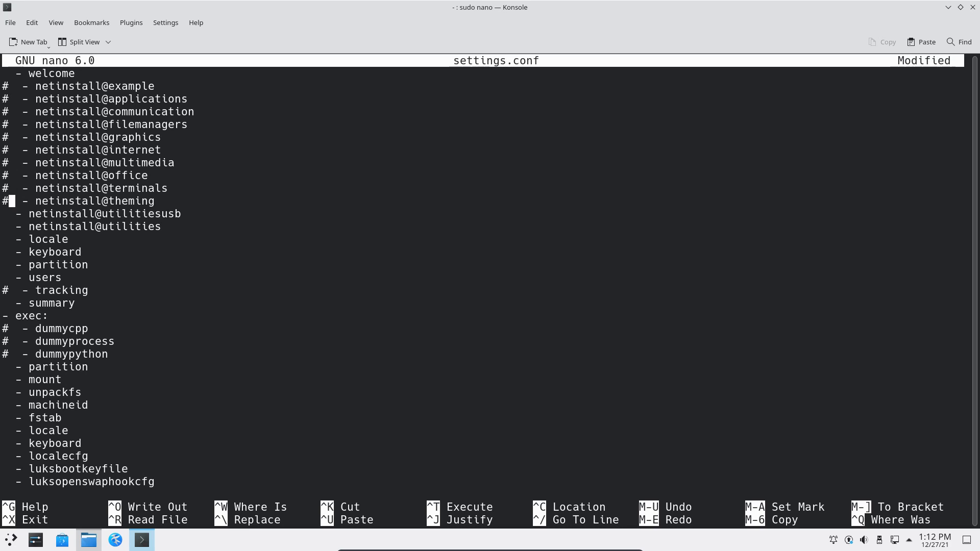
key("Down")
key("alt+3")
key("BackSpace")
key("alt+3")
key("Down")
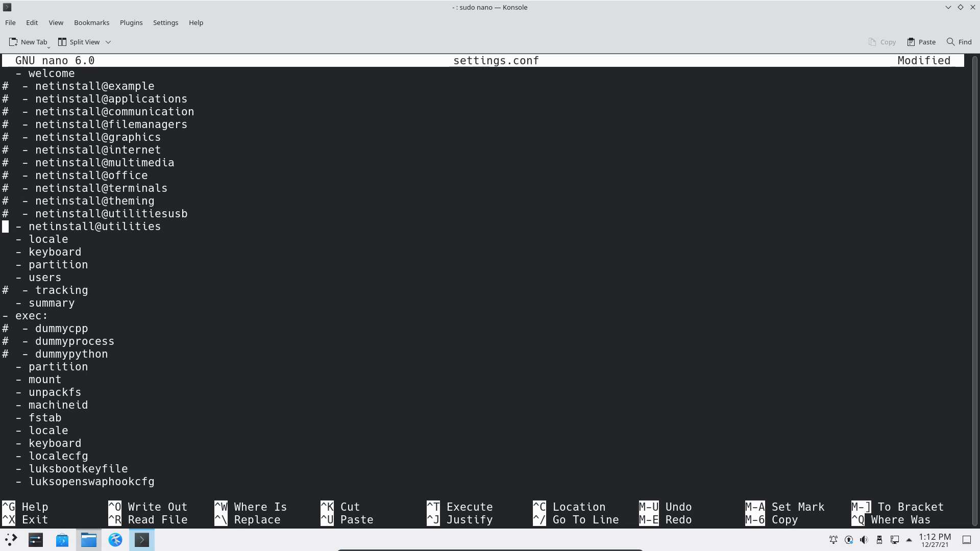
key("alt+3")
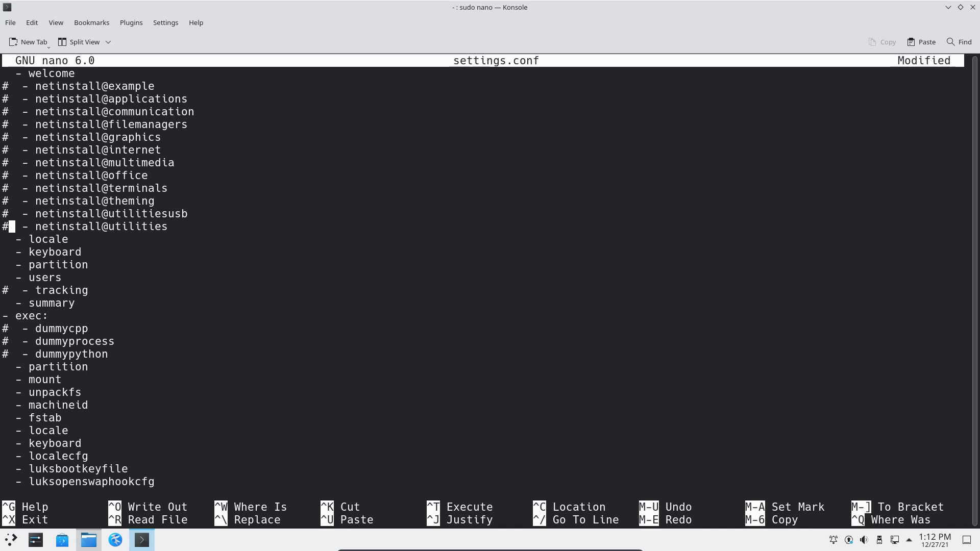
key("ctrl+x")
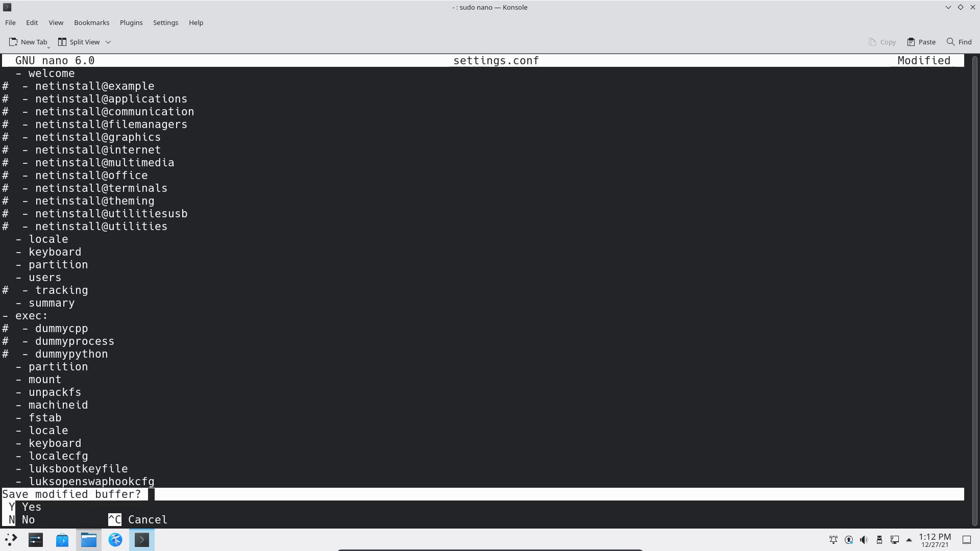
key("y")
key("Return")
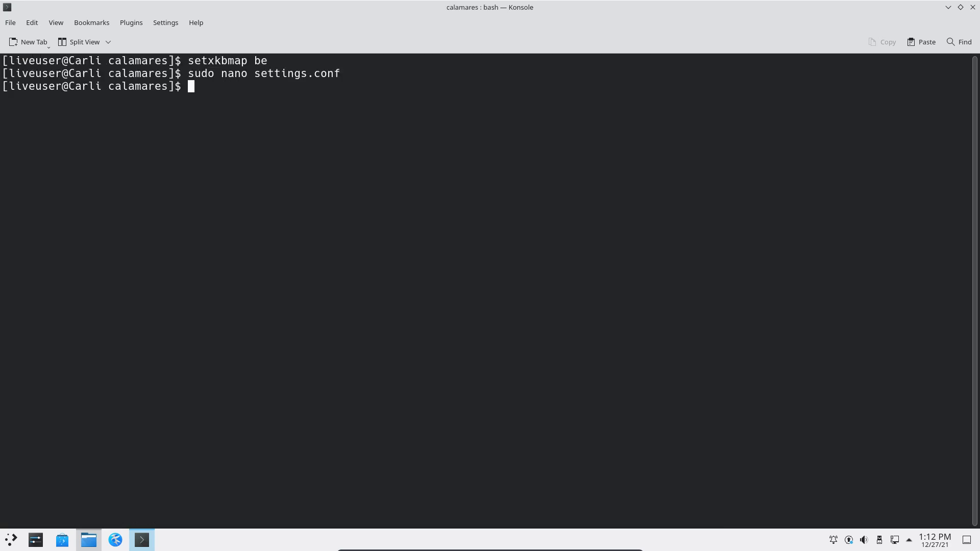
Step: Minimize the terminal and launch the Install System installer from the live desktop
left_click(948, 7)
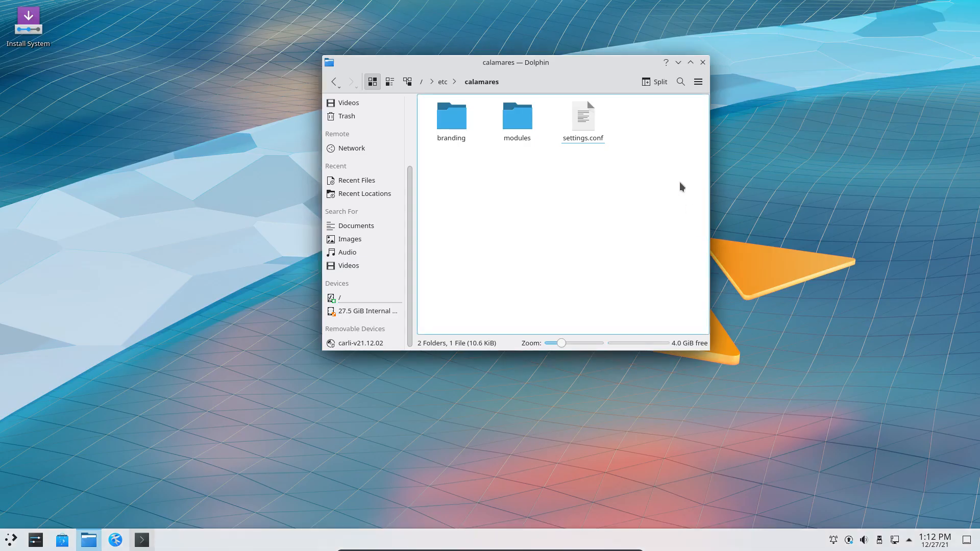
left_click(49, 39)
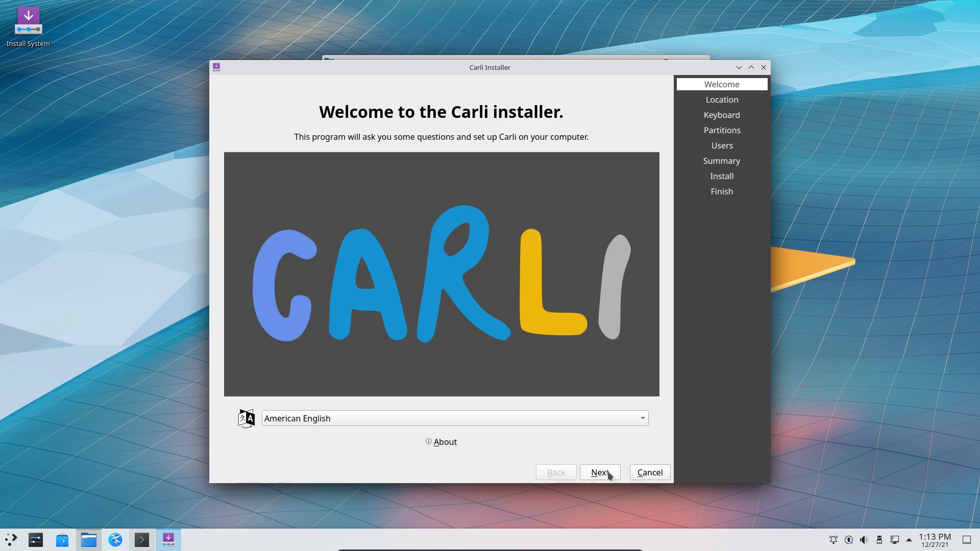
Step: View the installer's About information, set the installer language to italiano (Italia), and continue to the location page
left_click(445, 442)
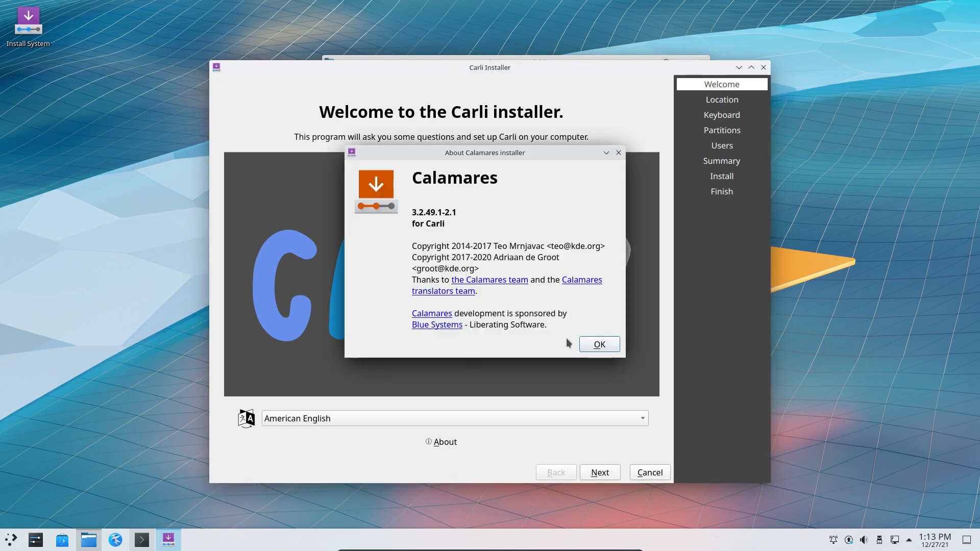
left_click(598, 345)
left_click(412, 417)
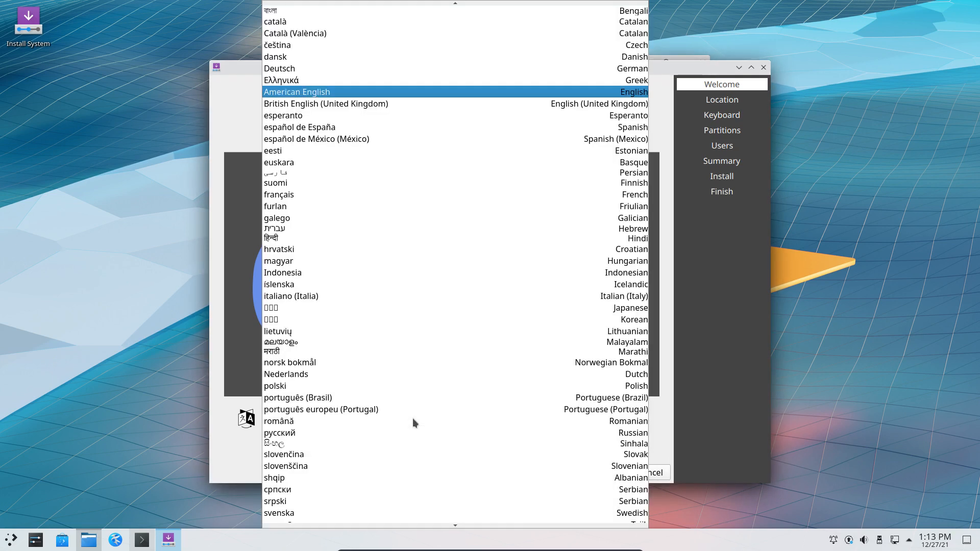
left_click(356, 297)
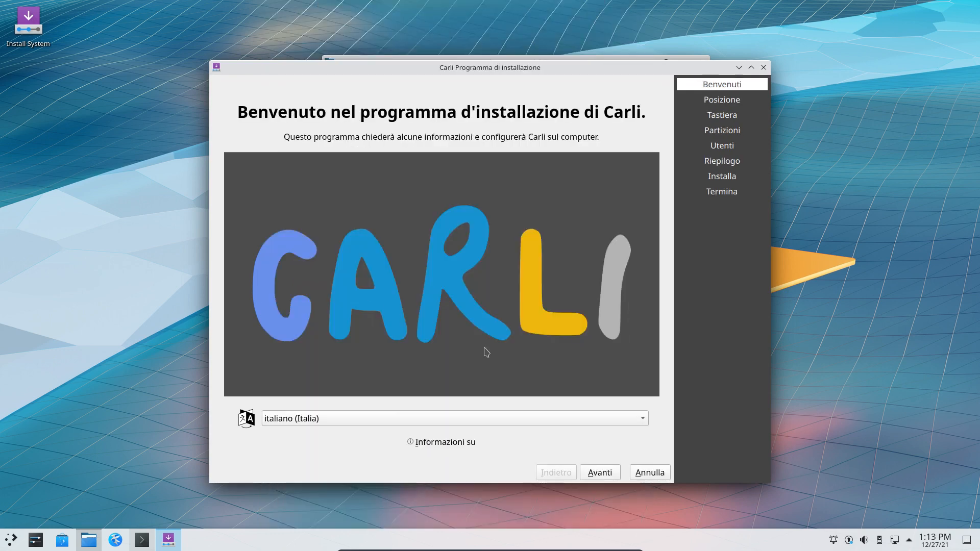
left_click(600, 469)
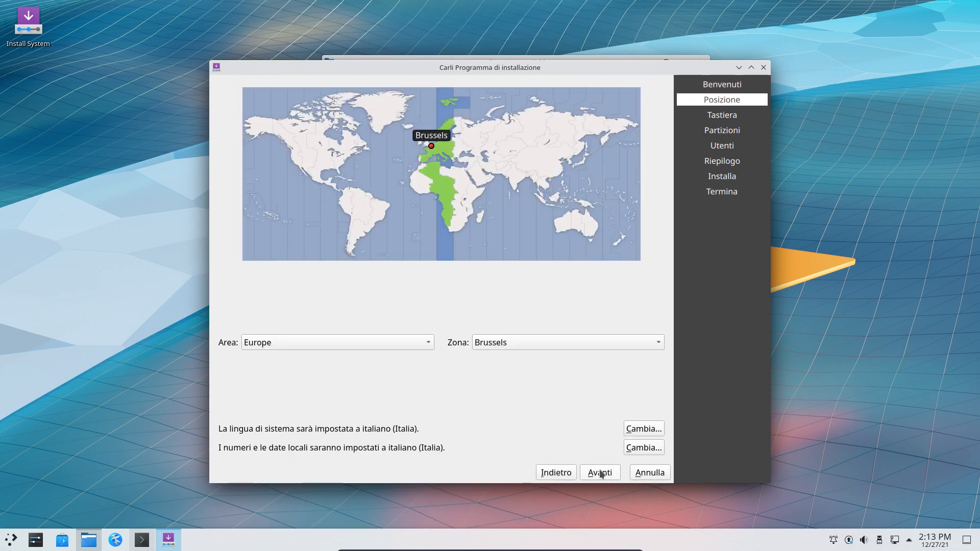
Step: Accept the Europe/Brussels location, choose the Belgian keyboard layout, and continue to the partitions page
left_click(600, 473)
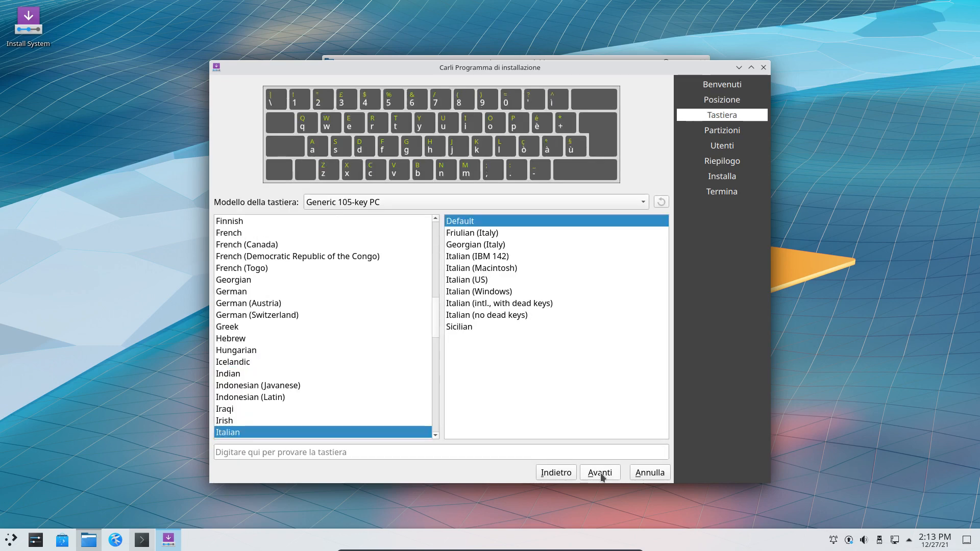
scroll(300, 308, "up", 4)
scroll(266, 339, "up", 4)
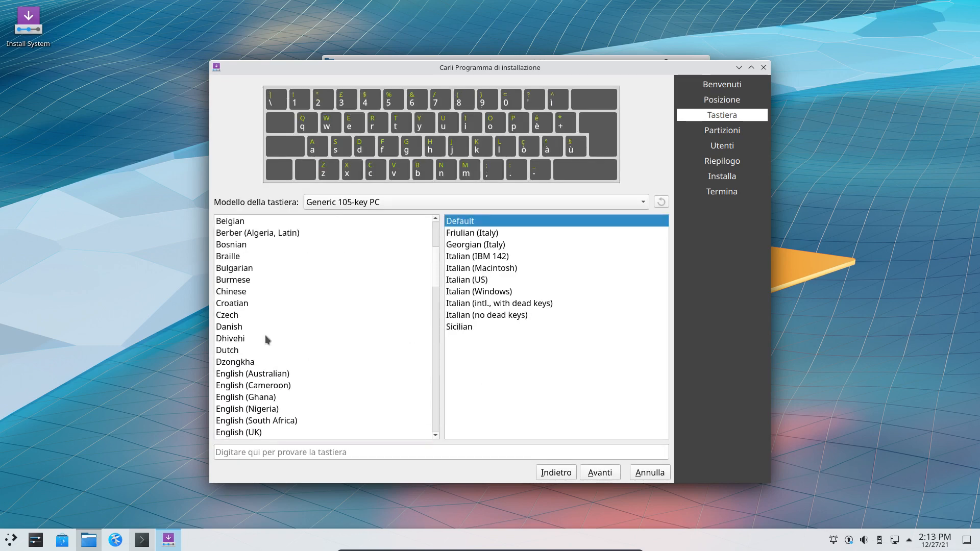
scroll(249, 246, "up", 1)
left_click(250, 256)
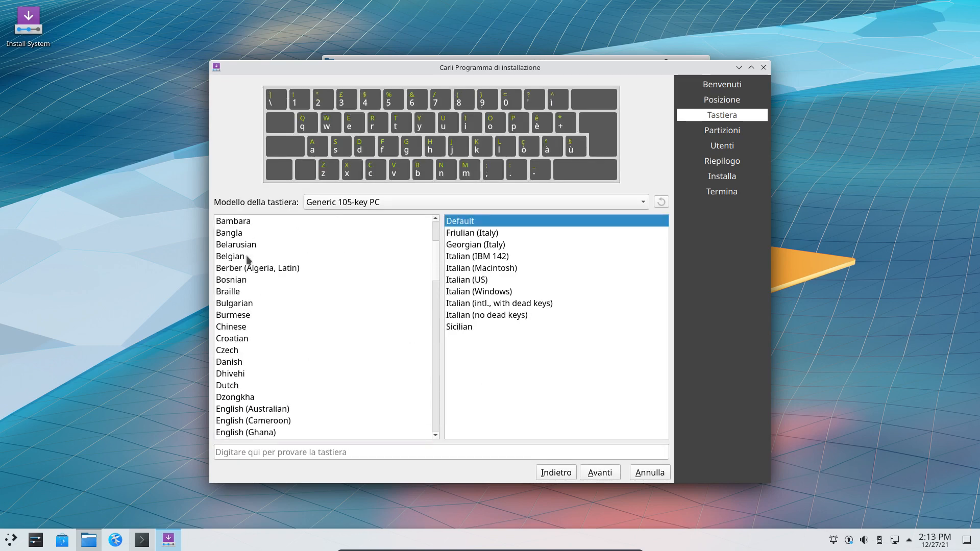
left_click(600, 472)
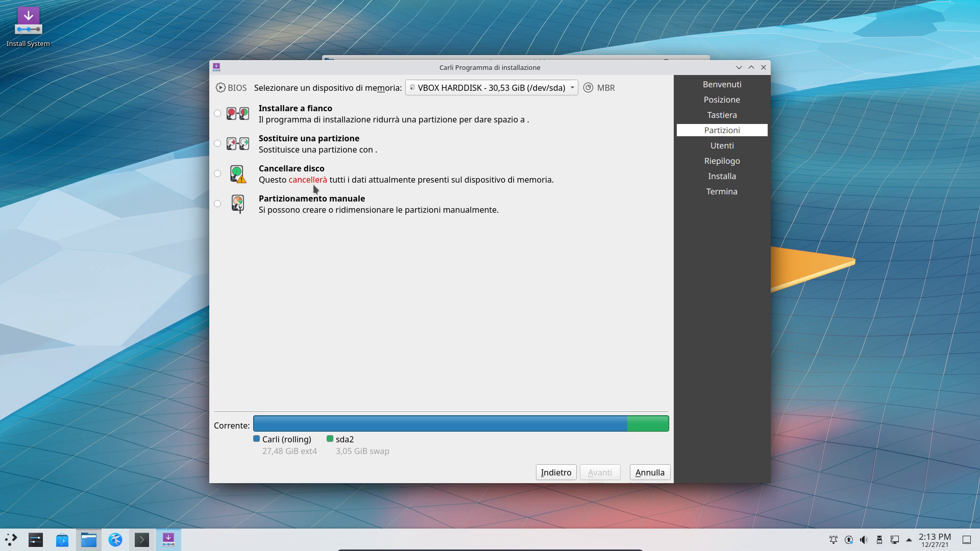
Step: Choose Cancellare disco for the partitioning, continue to the user account page, and cancel the installation
left_click(273, 175)
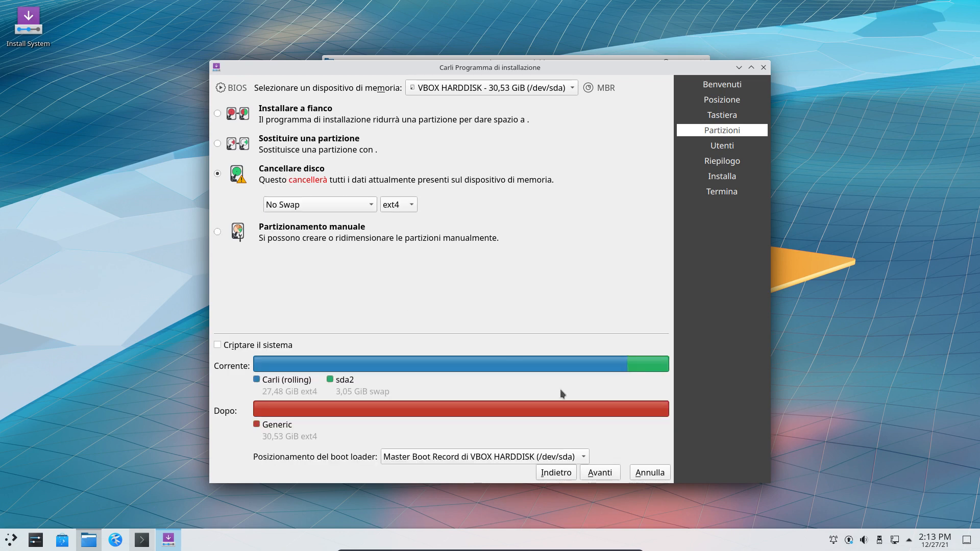
left_click(600, 474)
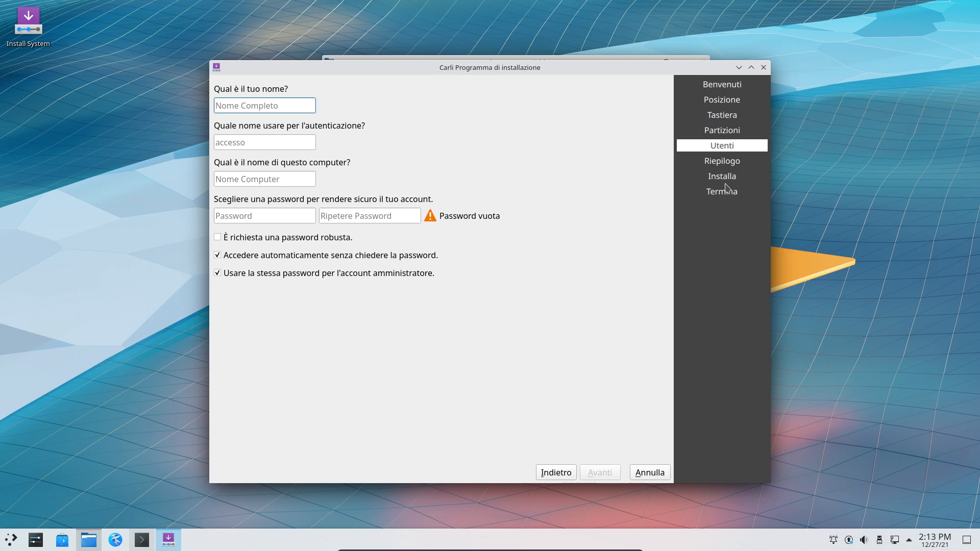
left_click(653, 473)
left_click(543, 280)
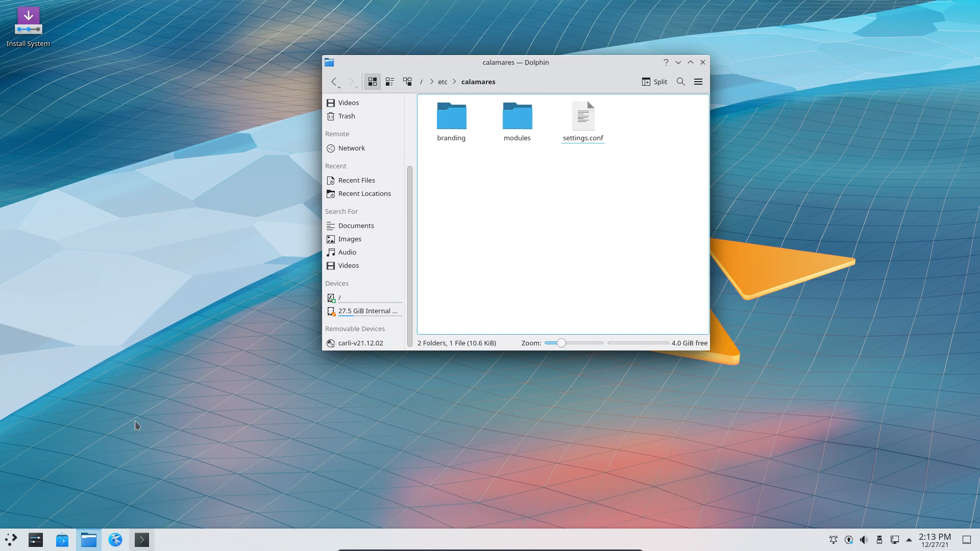
Step: Shut down the live system in the virtual machine
left_click(5, 542)
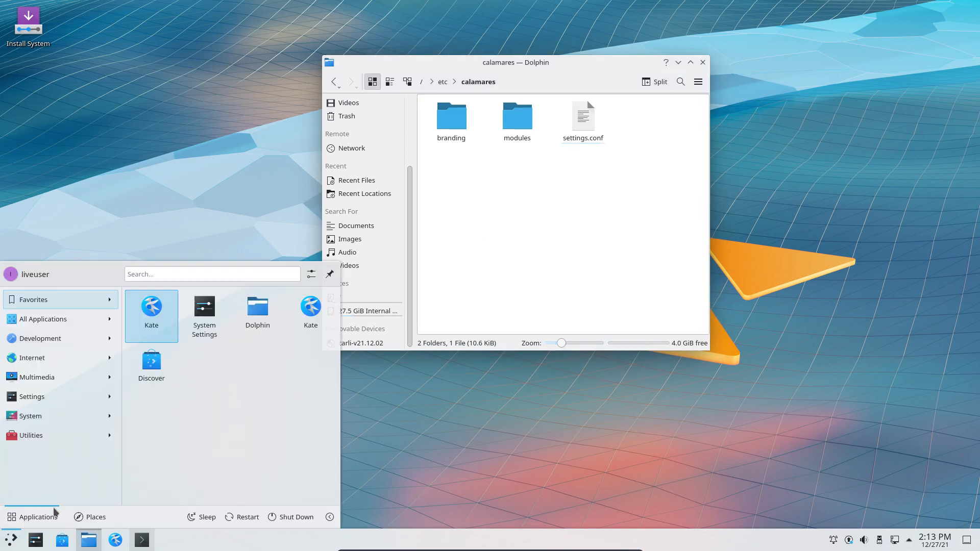
left_click(290, 517)
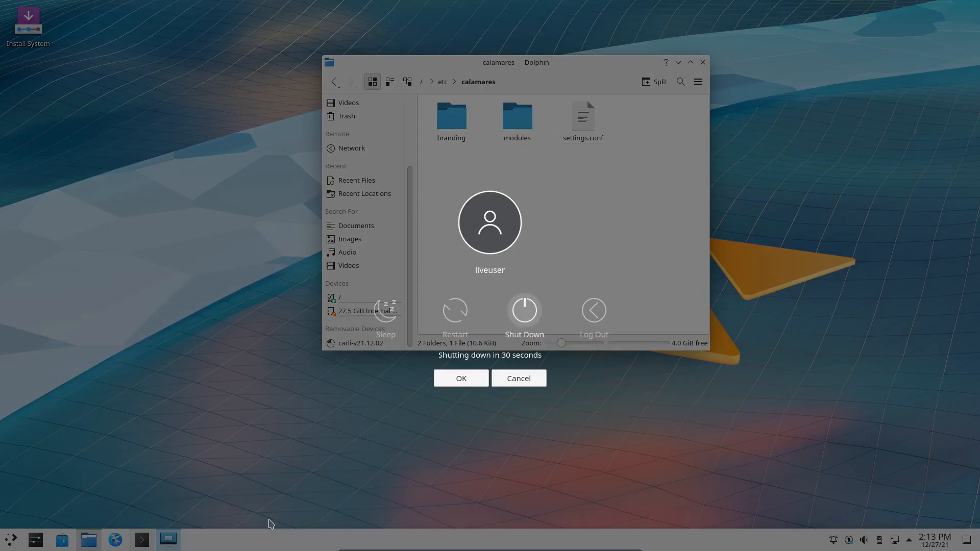
left_click(514, 317)
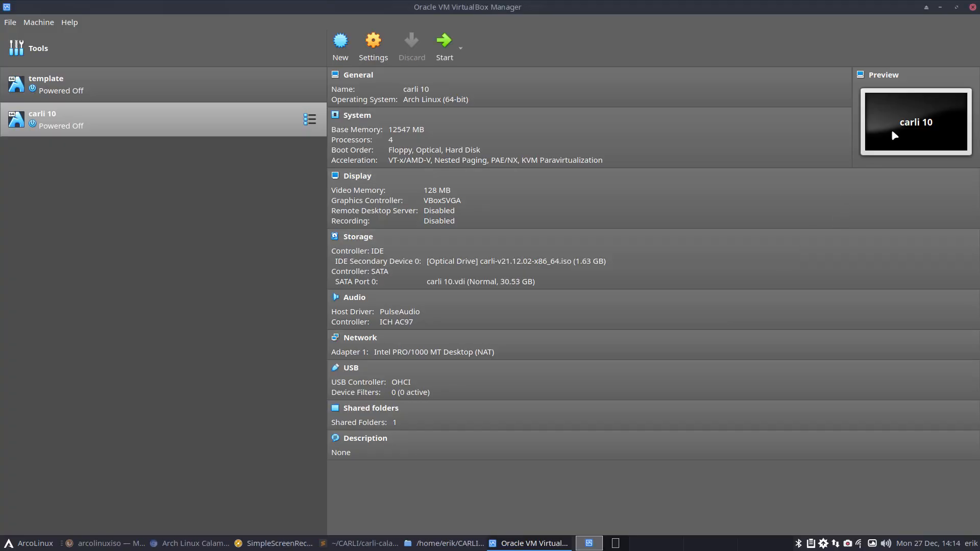
Step: Minimize VirtualBox Manager, check the commented netinstall lines of carli-calamares-config's settings.conf in Sublime Text, and close the editor
left_click(941, 7)
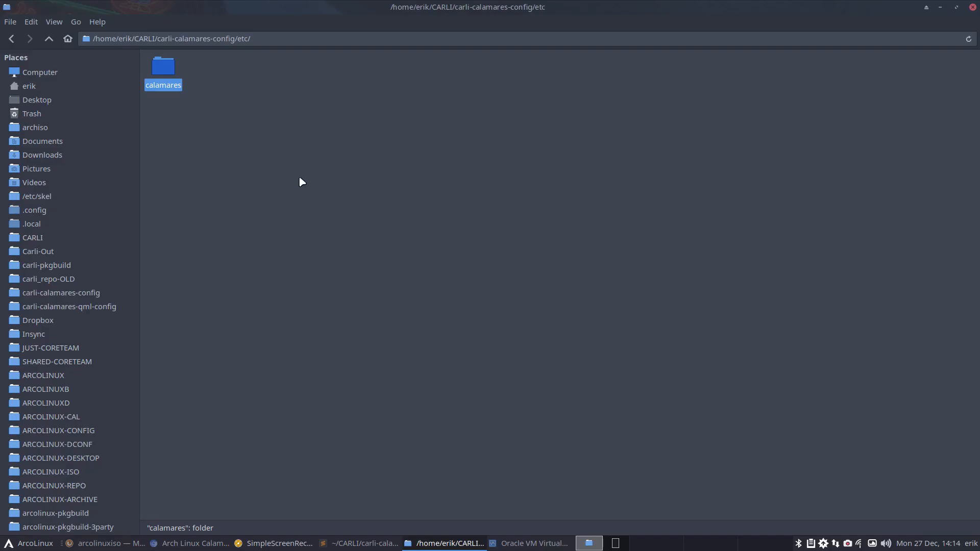
double_click(162, 73)
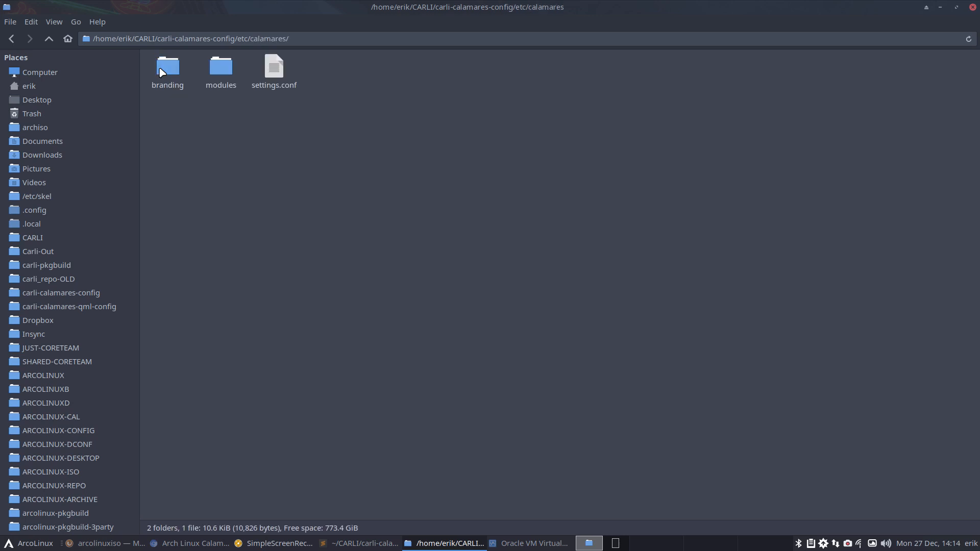
double_click(274, 69)
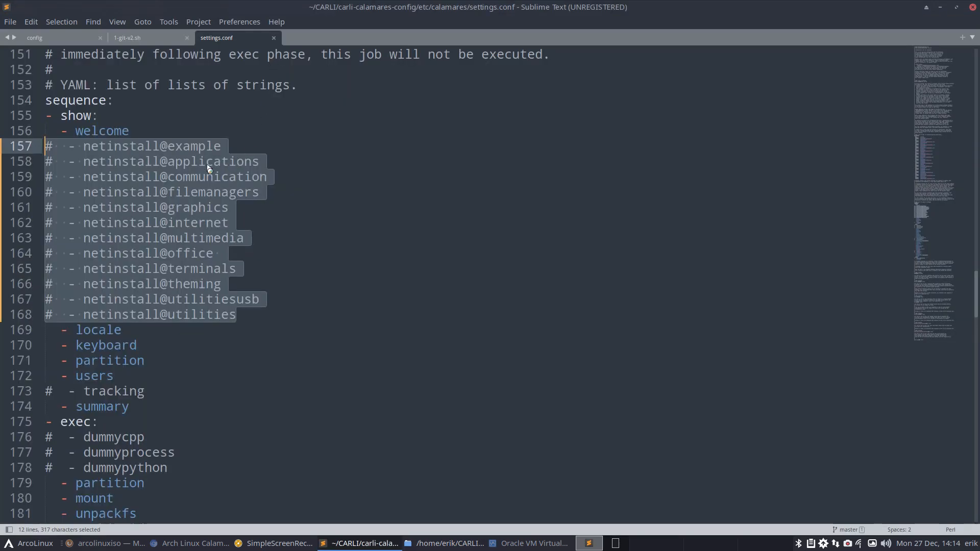
left_click(53, 147)
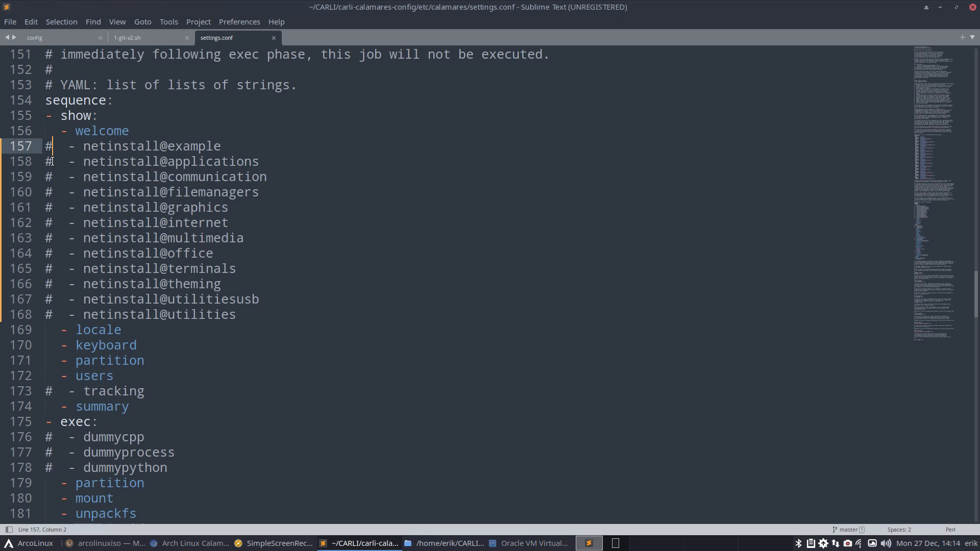
left_click(972, 7)
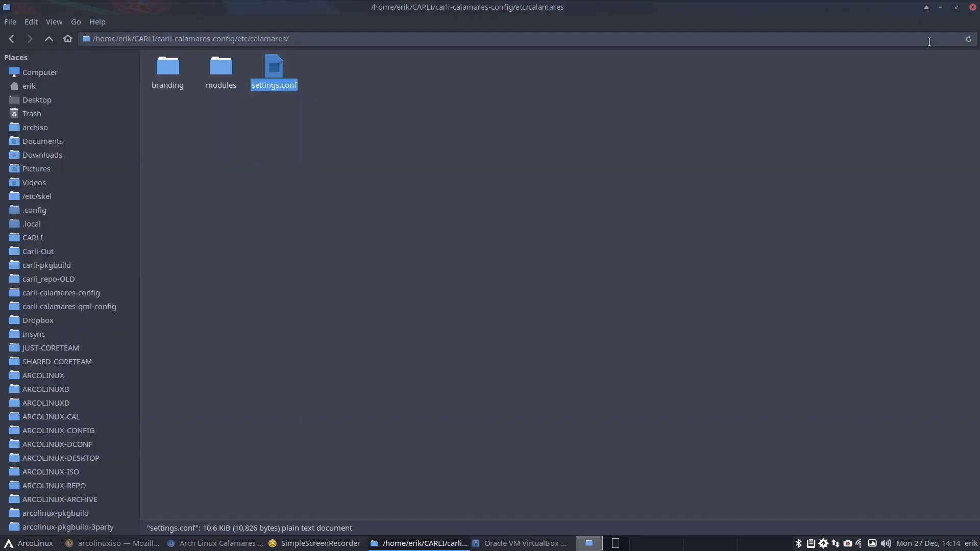
Step: Return to the carli-calamares-config folder, open a terminal there, and run ./git-v2.sh
left_click(49, 38)
left_click(49, 39)
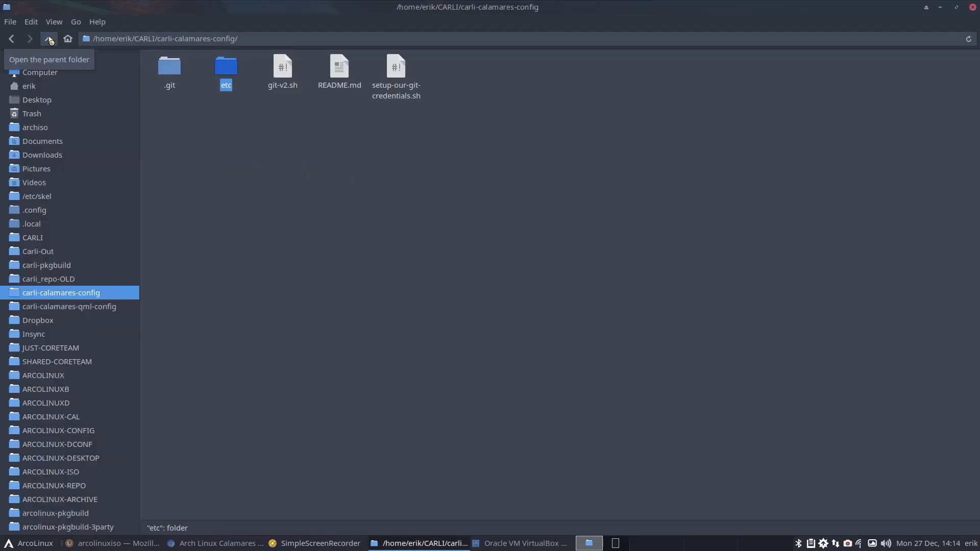
right_click(290, 213)
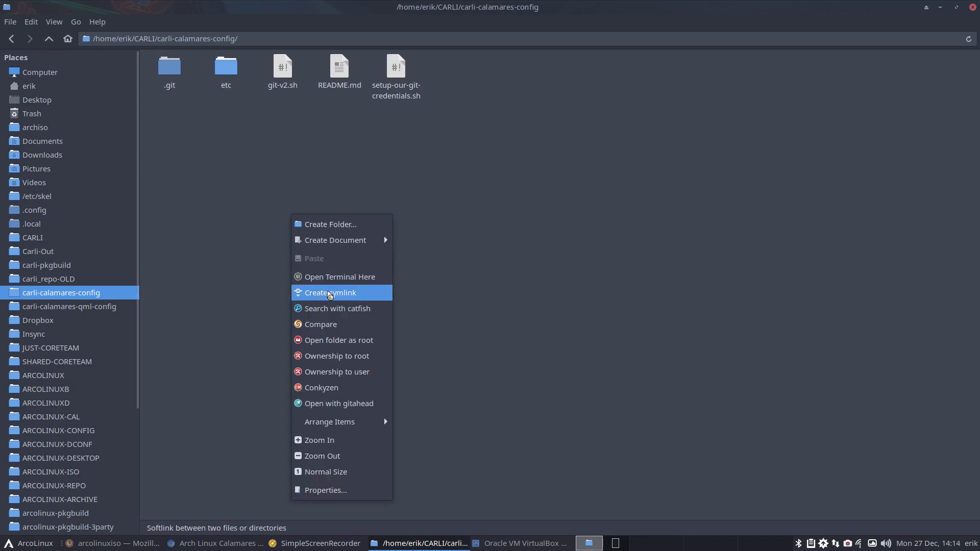
left_click(356, 282)
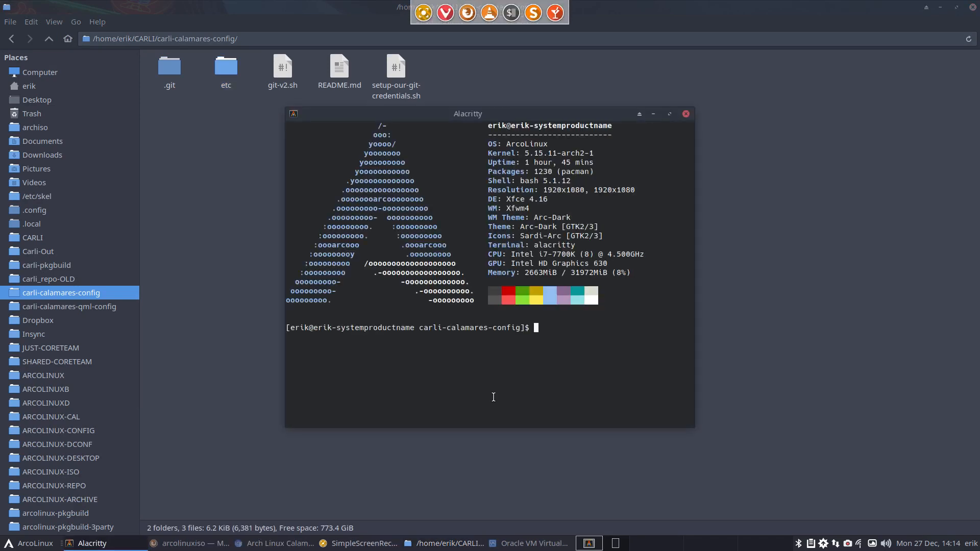
type("./git-v2.sh")
key("Return")
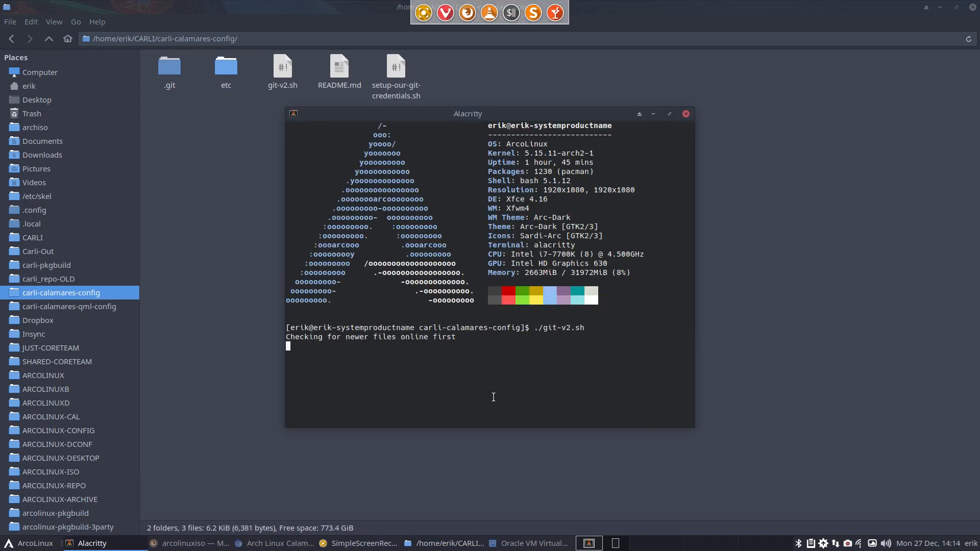
Step: Commit and push the change with the comment "no netmodules for carli 11" and close the terminal
type("e")
key("BackSpace")
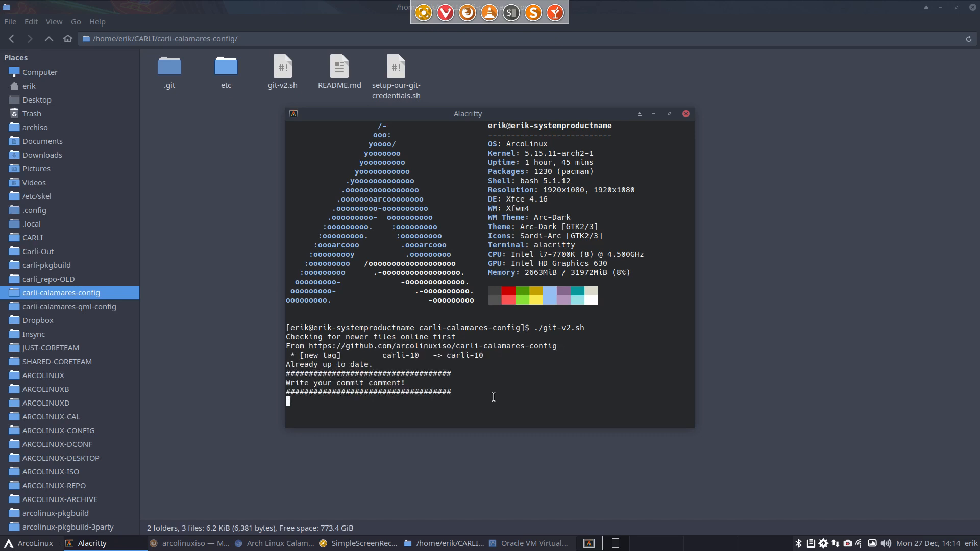
type("no netmodules for carli 11")
key("Return")
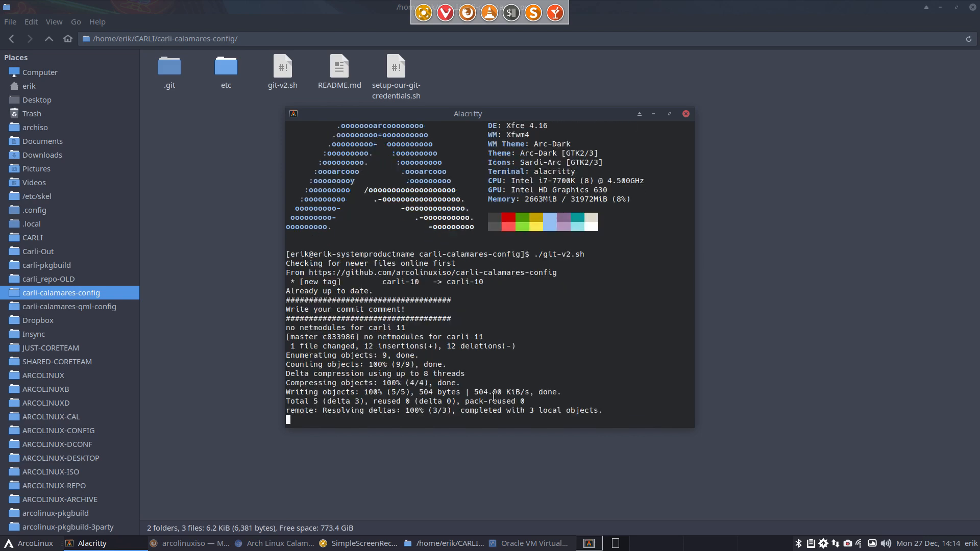
left_click(687, 115)
Step: Open the carli-calamares-config repository in GitAhead, maximized, to review the latest commit's changes to settings.conf
right_click(377, 151)
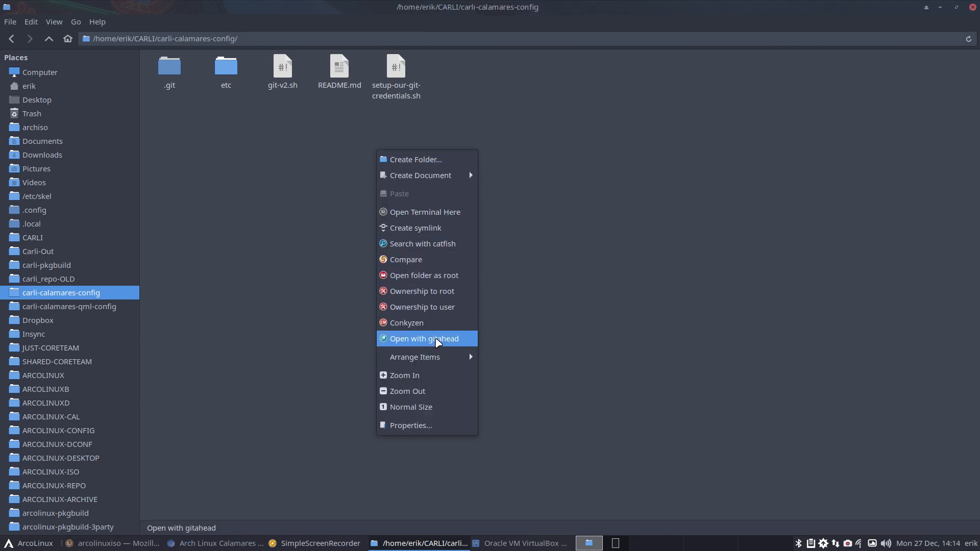
left_click(438, 339)
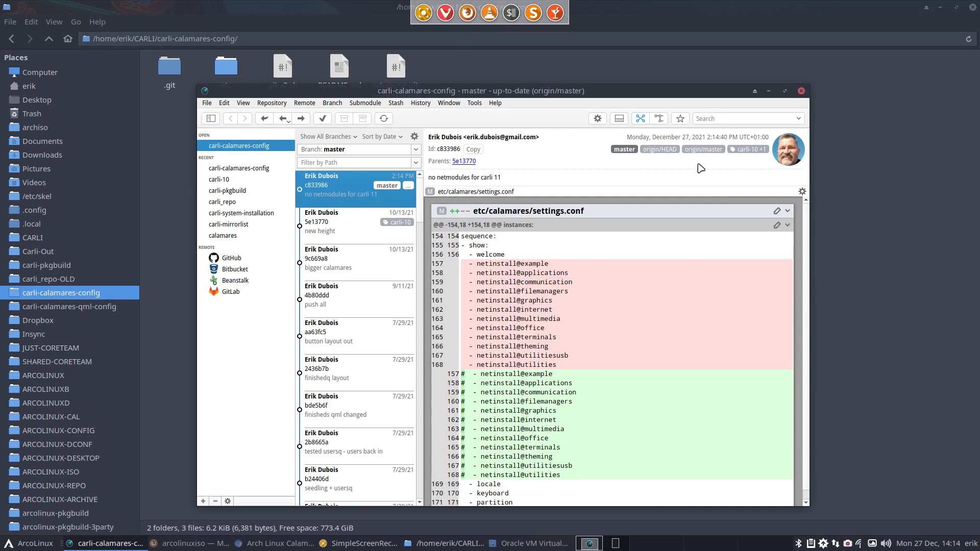
left_click(784, 90)
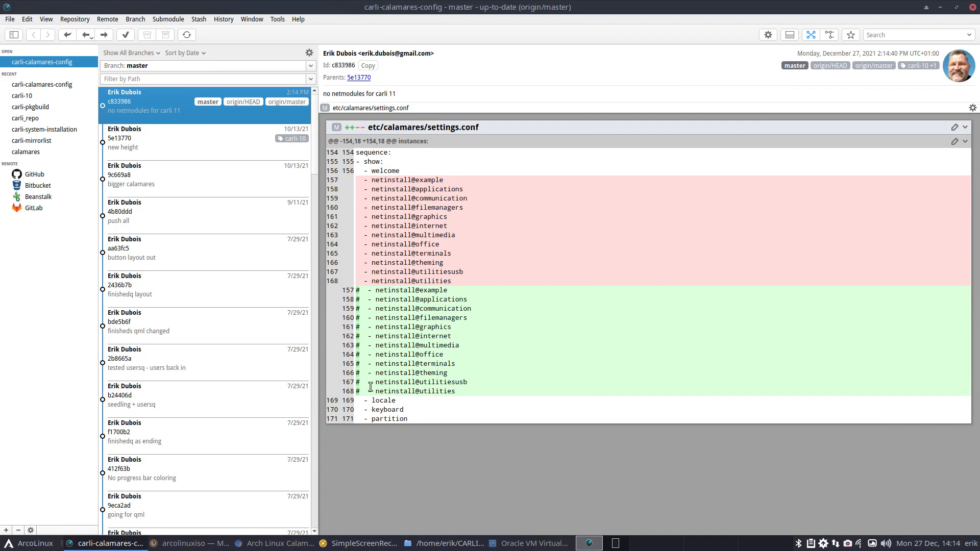
Step: Examine the diffs of the older commits, from "new height" back to "finishedq layout", and close GitAhead
left_click(197, 151)
left_click(143, 195)
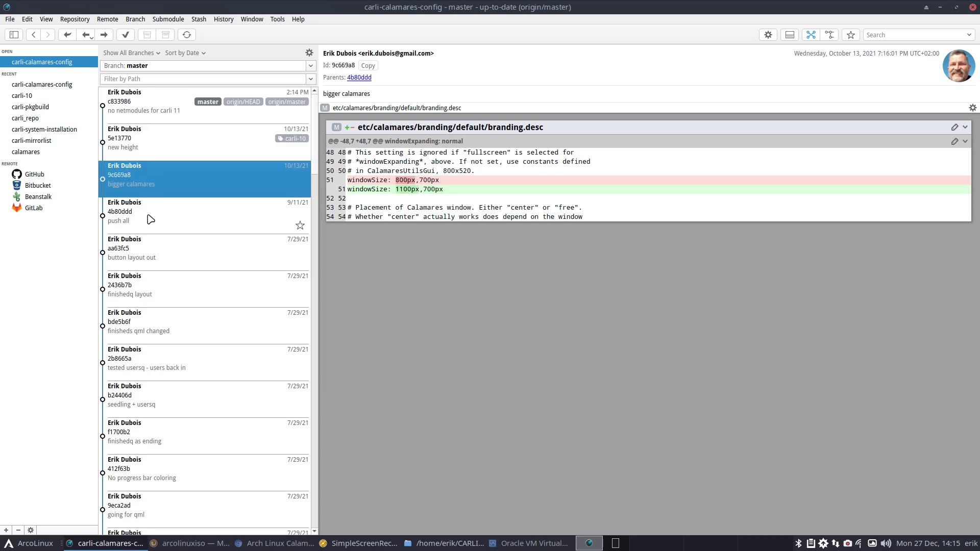
left_click(151, 219)
left_click(152, 251)
left_click(155, 281)
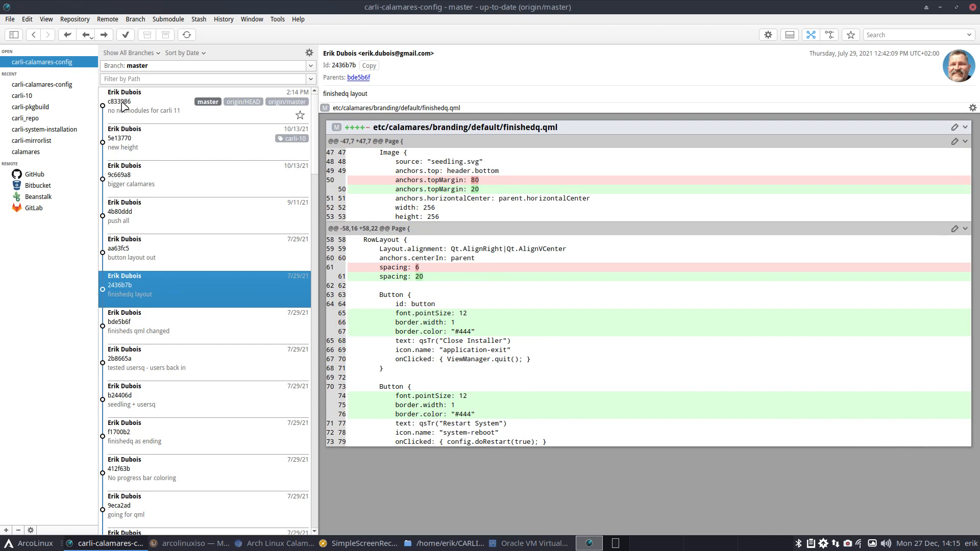
left_click(142, 261)
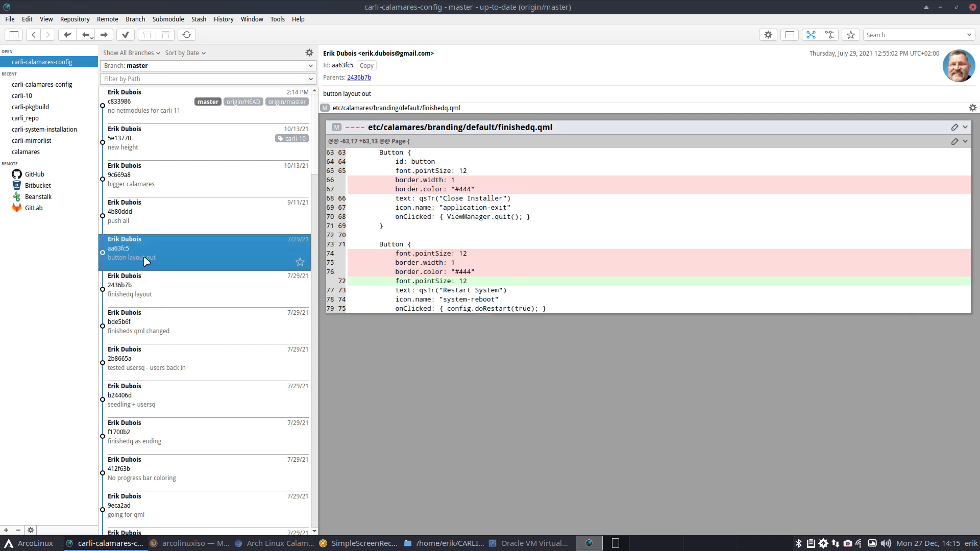
left_click(189, 220)
left_click(190, 194)
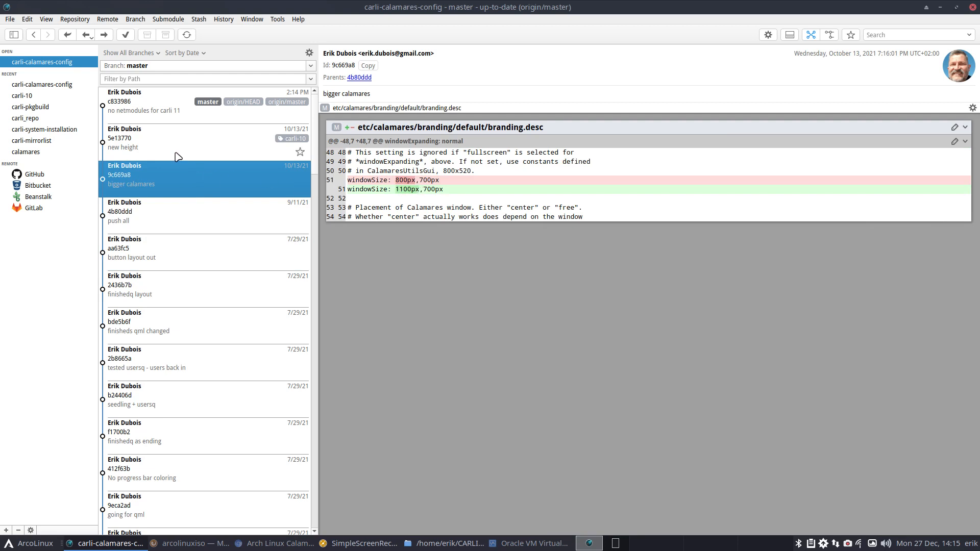
left_click(153, 304)
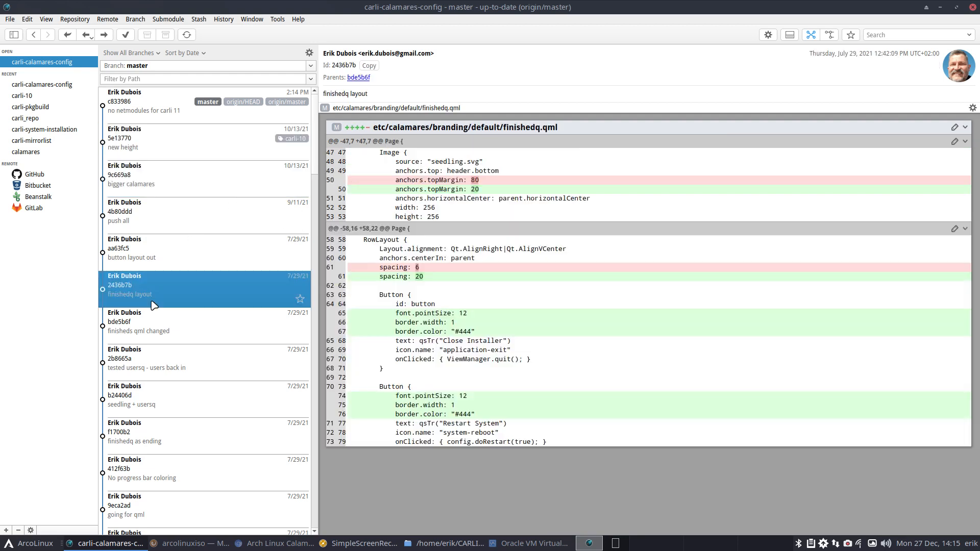
left_click(153, 267)
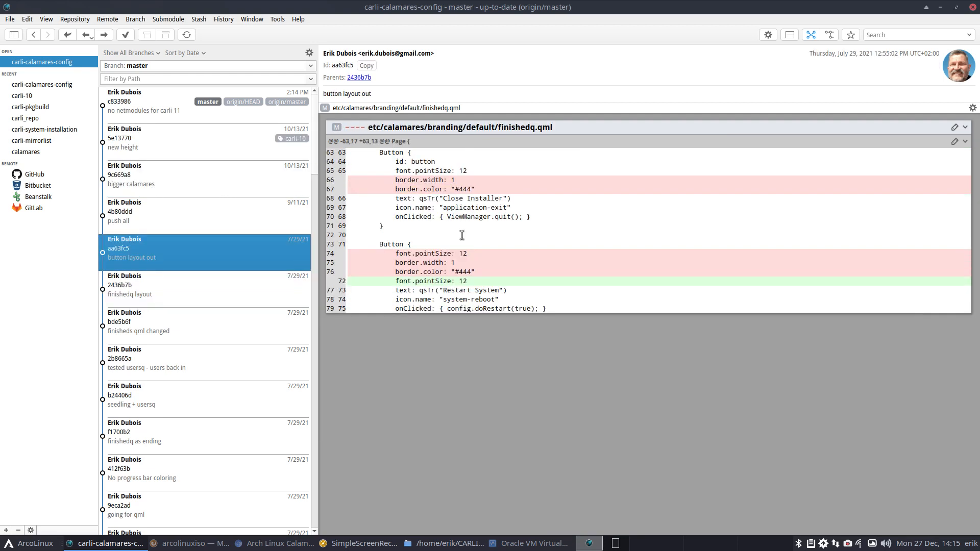
left_click(973, 7)
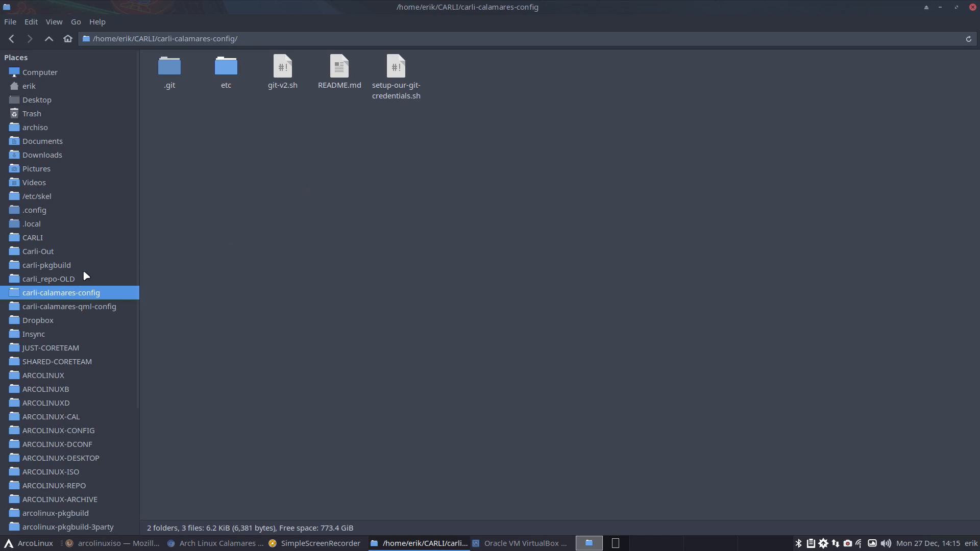
Step: Open the PKGBUILD of carli-calamares-config from the carli-pkgbuild folder in the text editor
key("alt+Up")
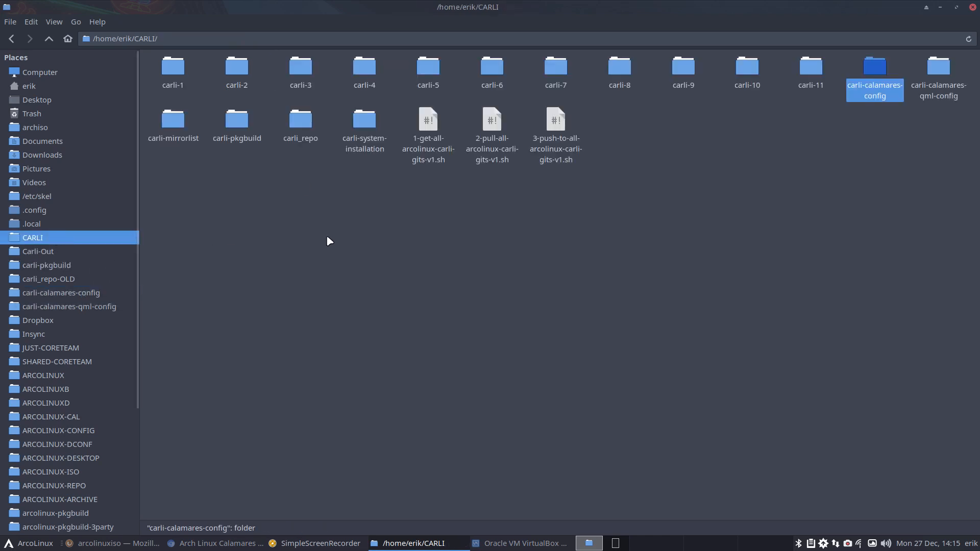
double_click(237, 122)
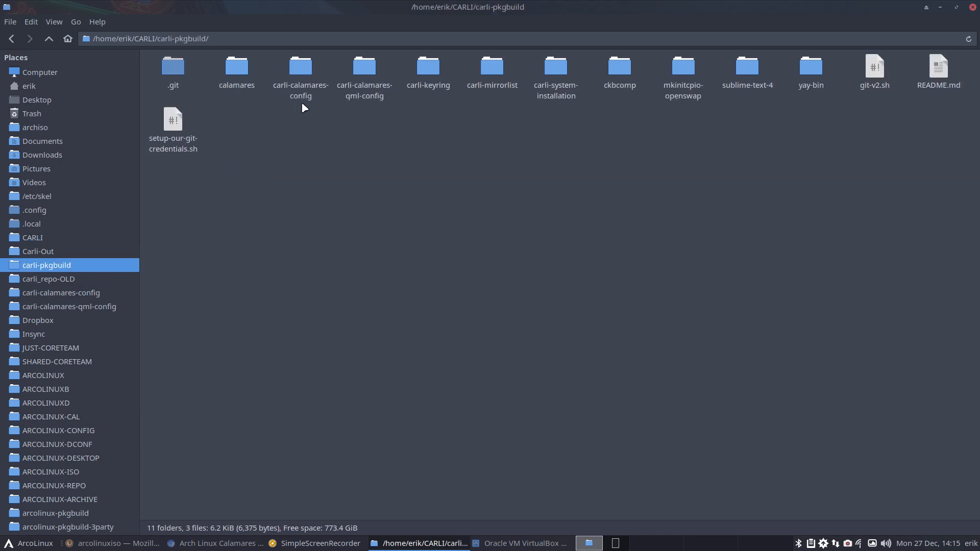
double_click(300, 78)
left_click(167, 66)
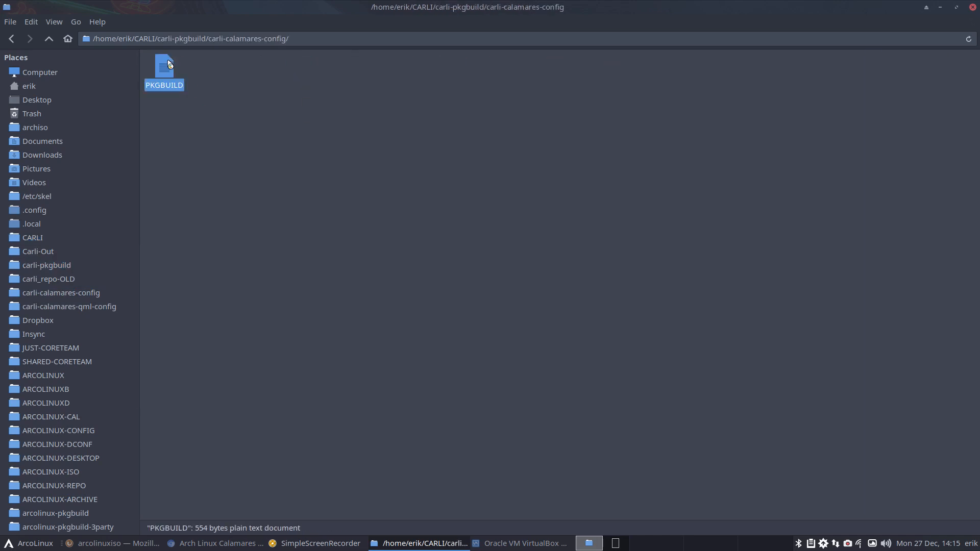
double_click(169, 63)
Step: Set pkgver to 21.12 and pkgrel to 01 in the PKGBUILD, save it and close the editor
left_click(139, 145)
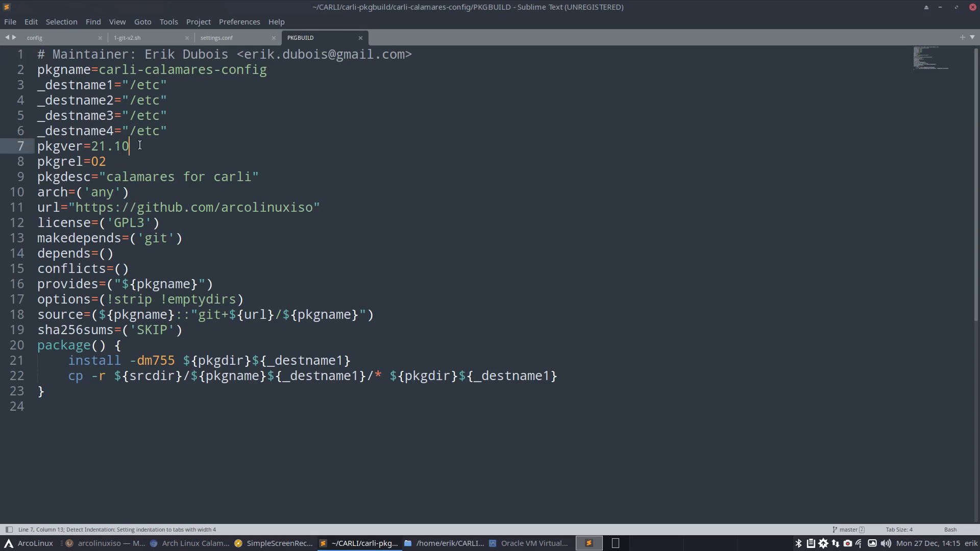
key("BackSpace")
type("2")
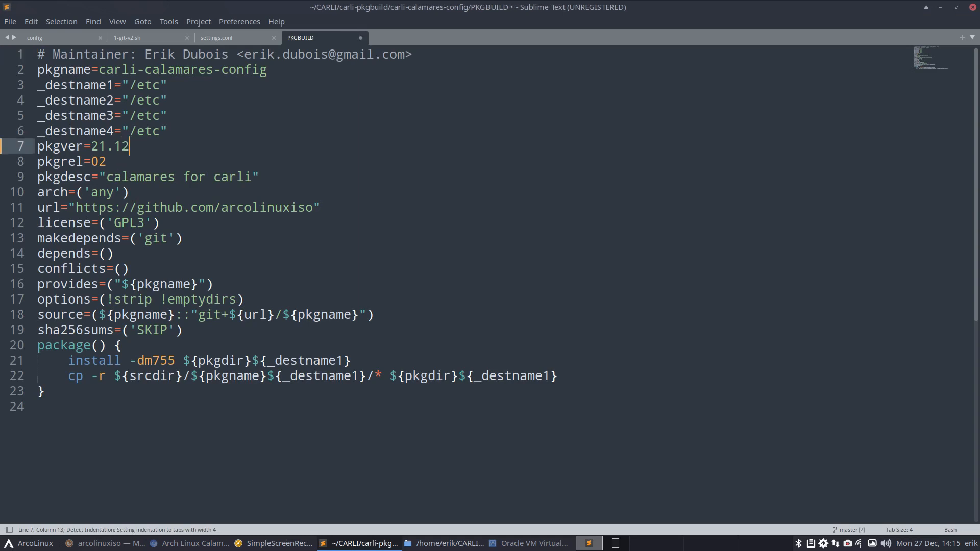
key("Down")
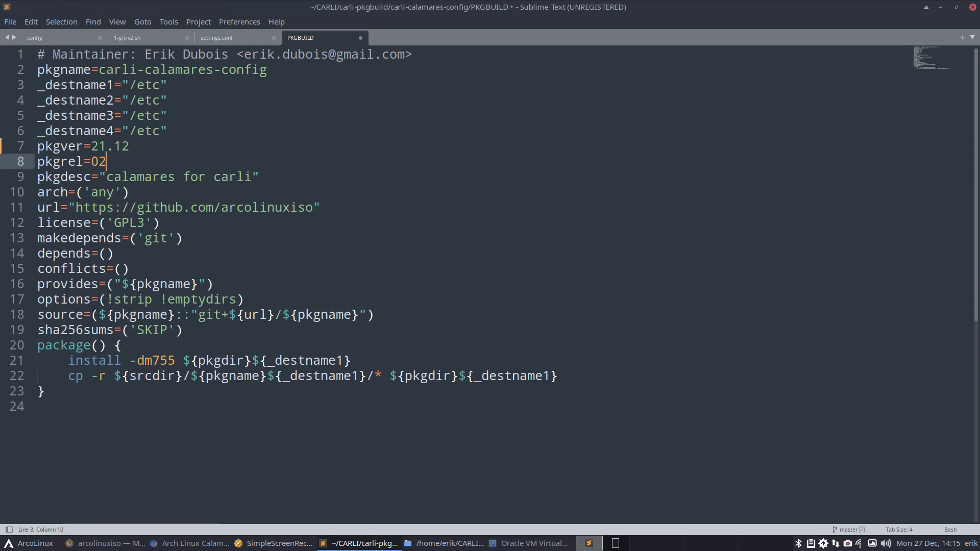
key("BackSpace")
type("1")
key("ctrl+s")
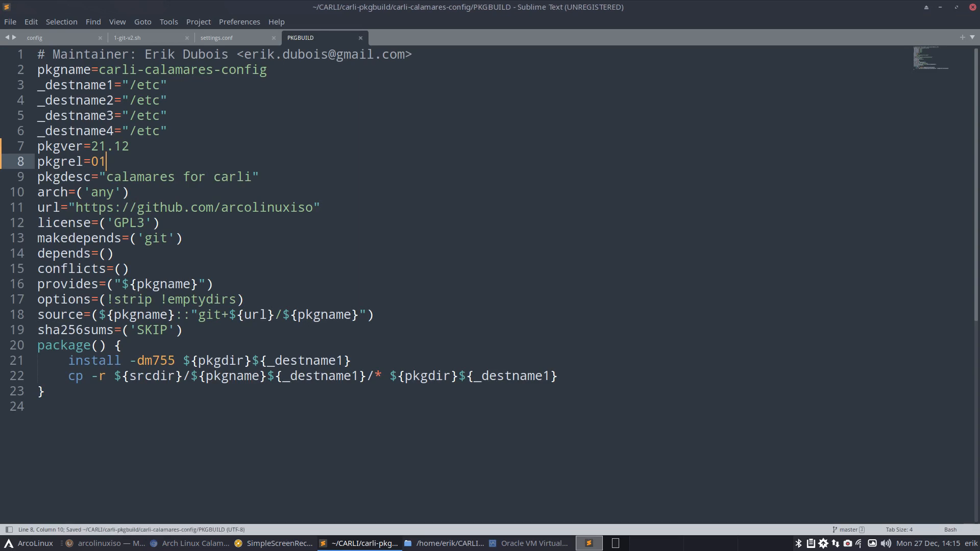
key("ctrl+q")
Step: Open a terminal in the carli-pkgbuild/carli-calamares-config folder and build the package with makepkg
right_click(226, 135)
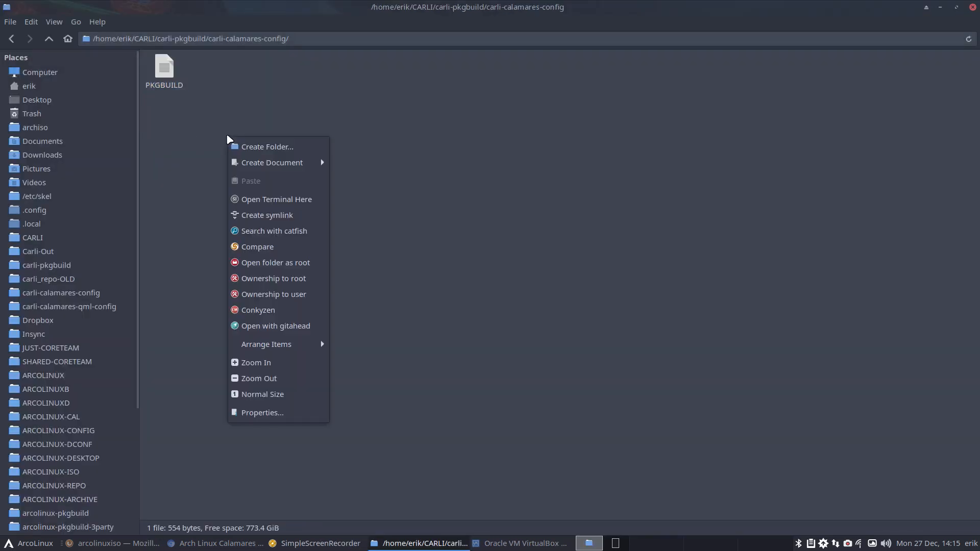
left_click(286, 196)
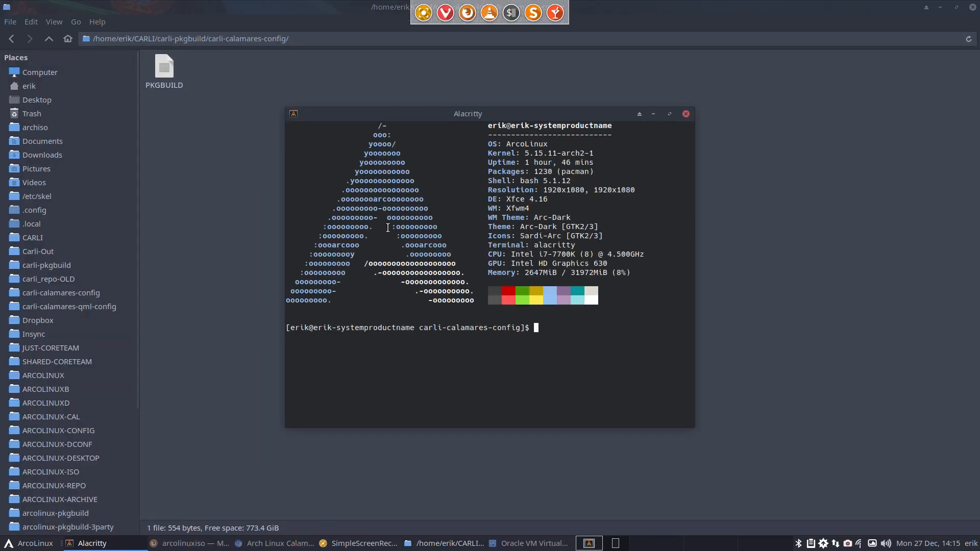
type("makepkg")
key("Return")
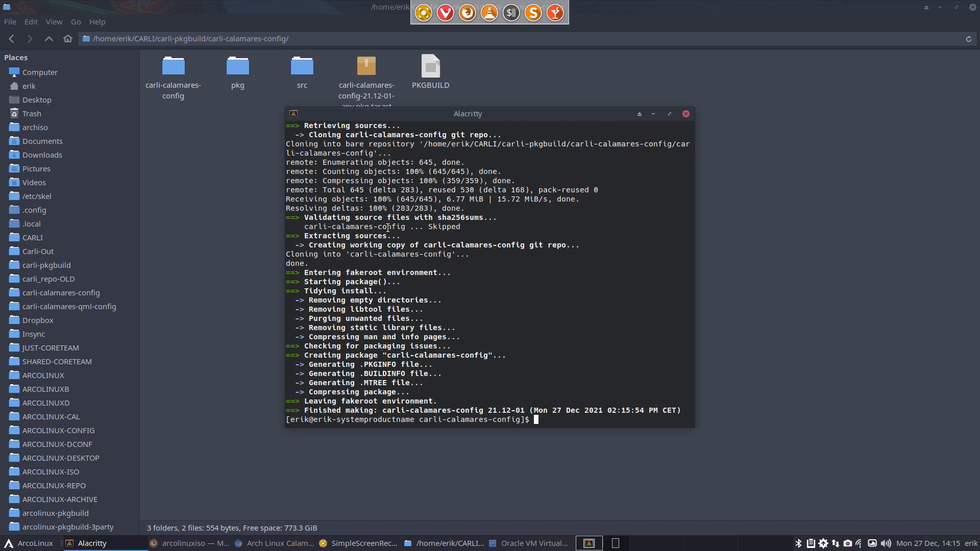
Step: Sign carli-calamares-config-21.12-01-any.pkg.tar.zst with gpg --detach-sign and close the terminal
type("gpg --detaa")
key("BackSpace")
key("Tab")
type("car")
key("Tab")
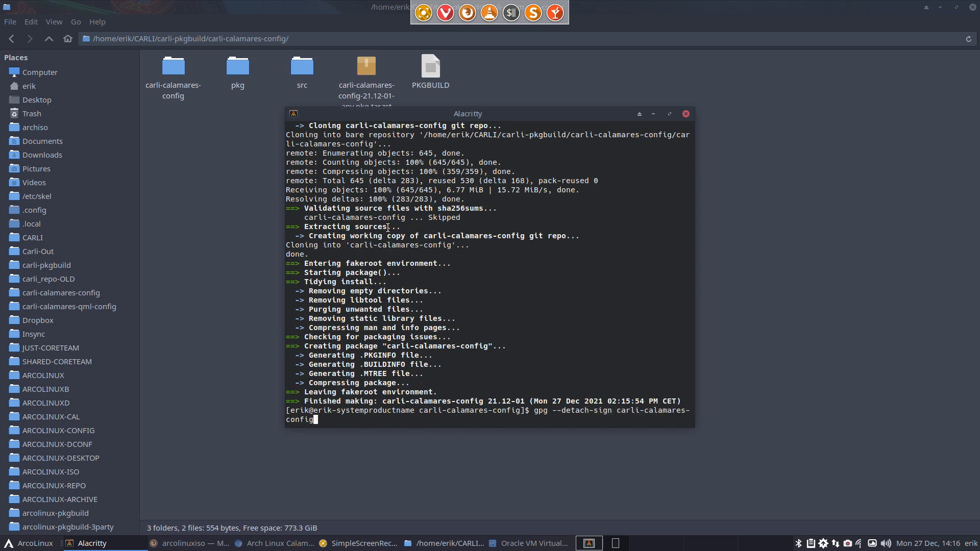
type("-")
key("Tab")
key("Return")
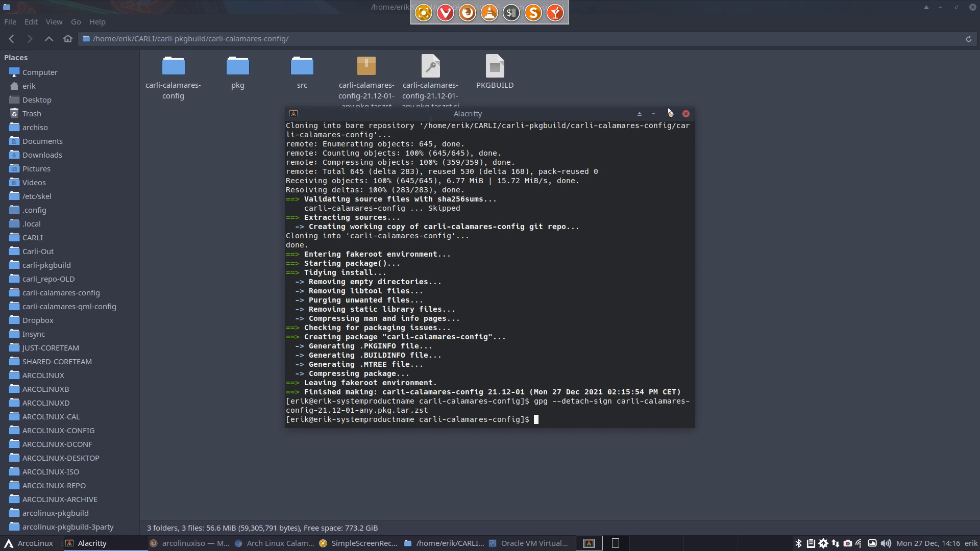
left_click(685, 113)
Step: Delete the carli-calamares-config, pkg and src build folders, and cut the 21.12-01 package together with its signature file
left_click_drag(146, 123, 313, 59)
key("Delete")
left_click_drag(170, 149, 244, 67)
right_click(247, 70)
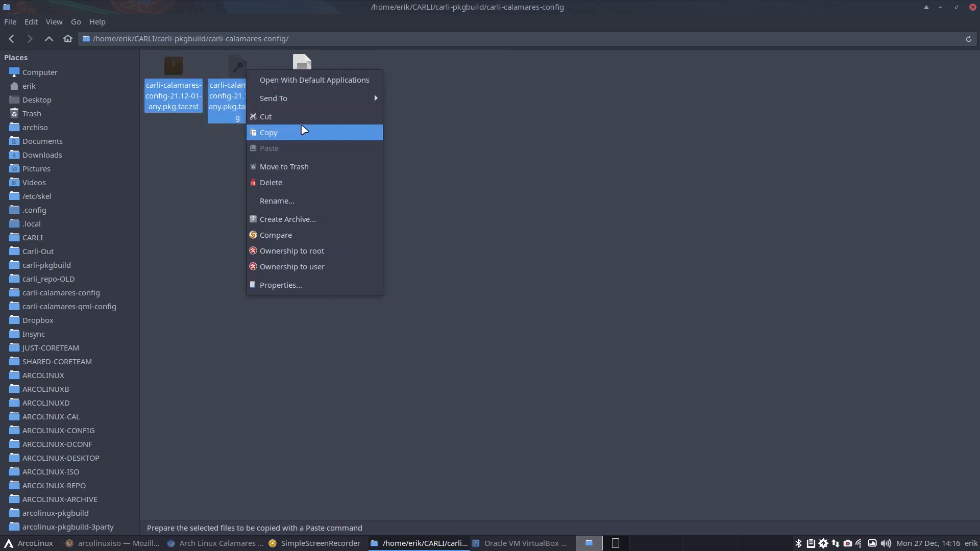
left_click(307, 117)
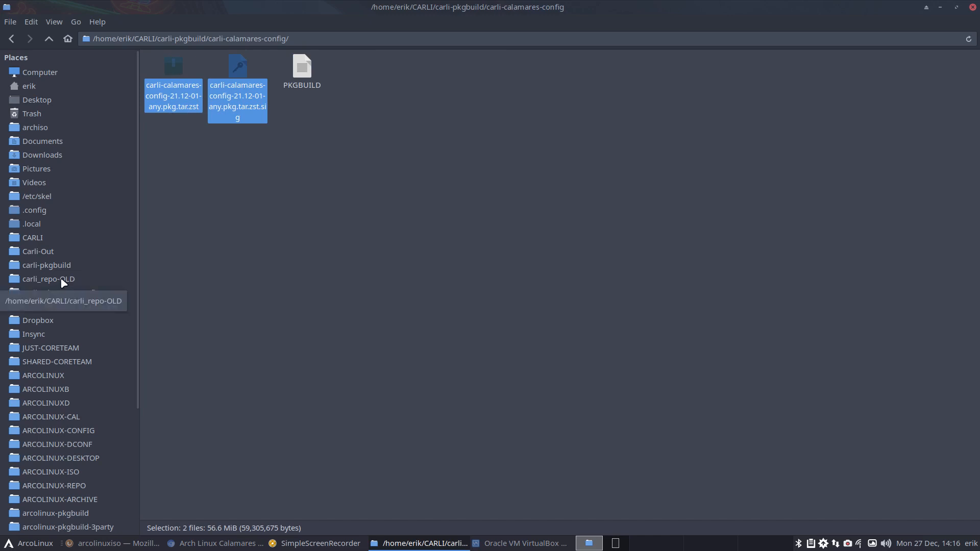
Step: Bookmark the carli_repo folder from CARLI under Places, above carli_repo-OLD, and open it
left_click(39, 239)
left_click(303, 122)
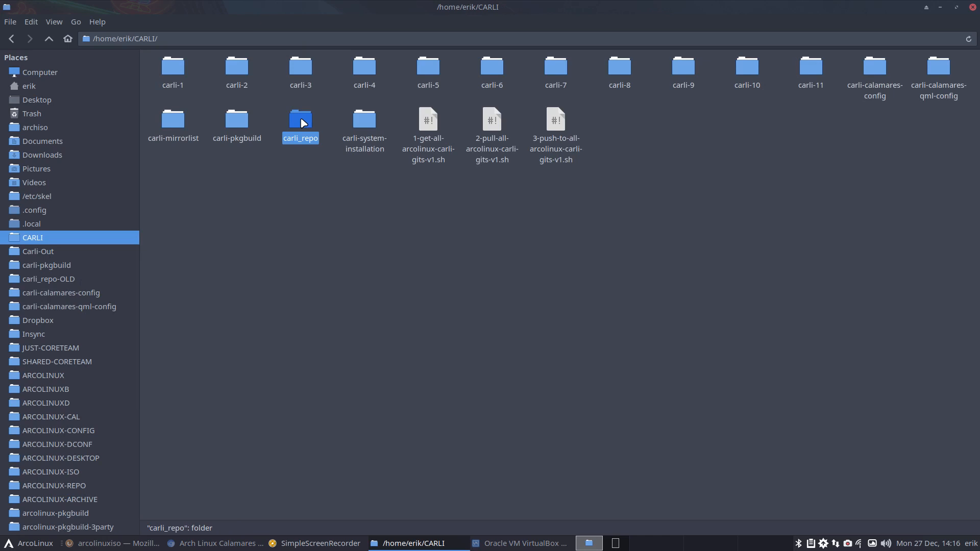
left_click_drag(302, 122, 77, 278)
left_click(58, 280)
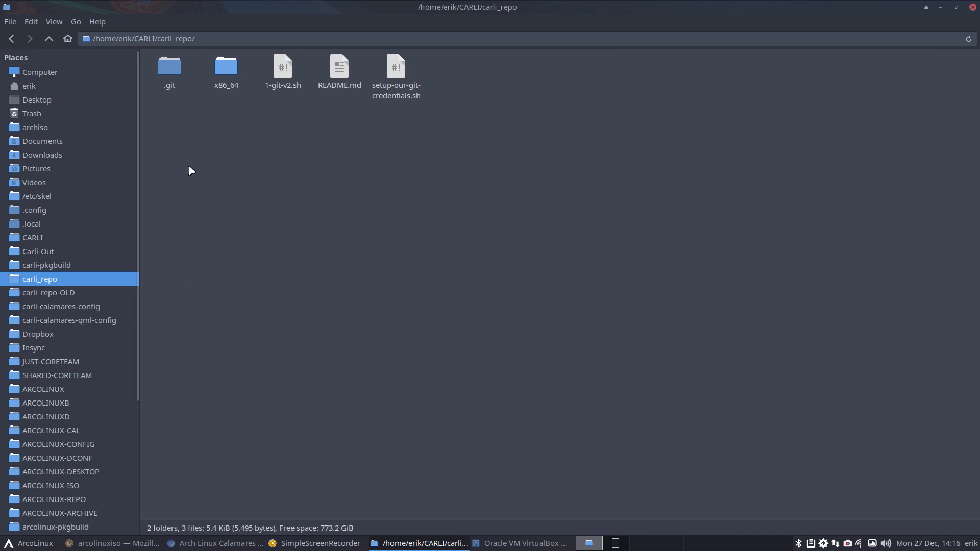
Step: Paste the 21.12-01 package and signature into carli_repo's x86_64 folder and remove the old carli-calamares-config 21.10-02 pair
double_click(227, 68)
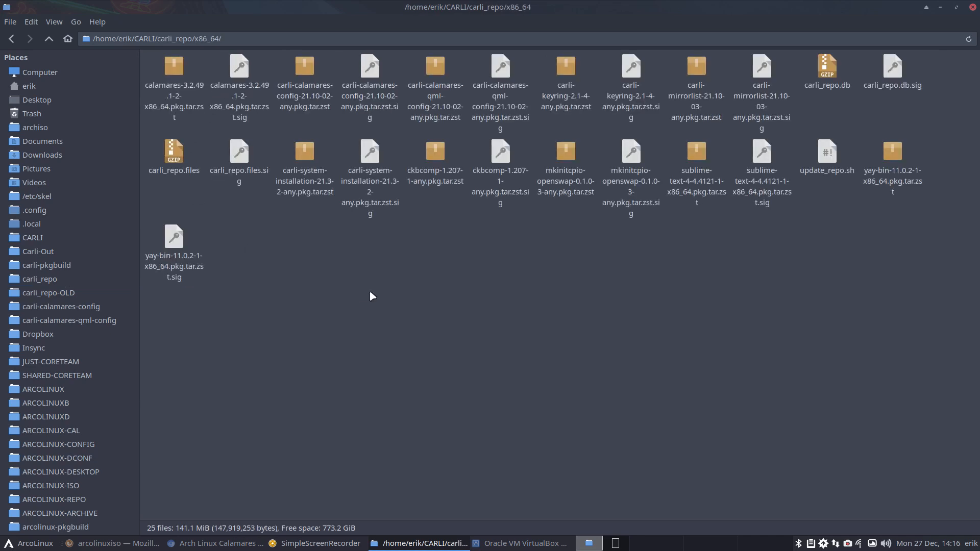
key("ctrl+v")
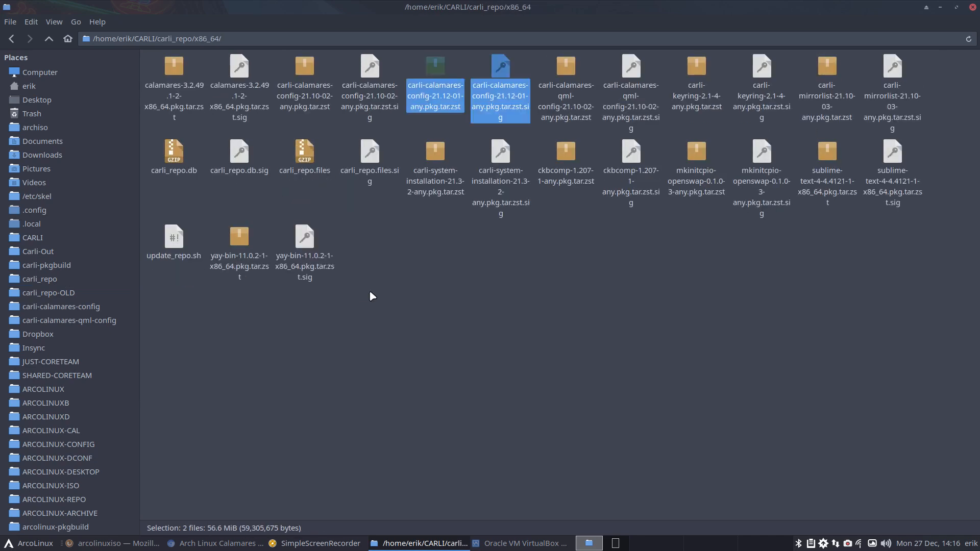
left_click(317, 97)
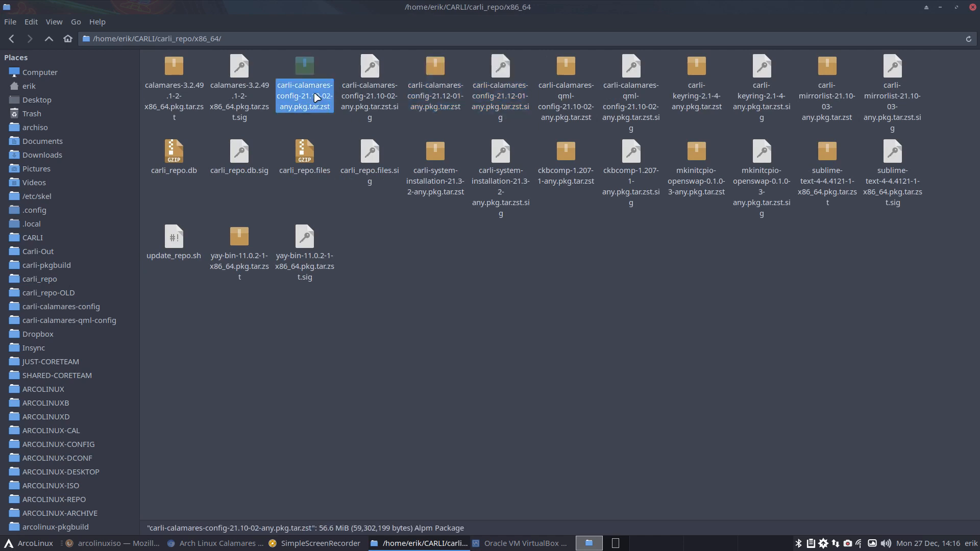
left_click(363, 97, "ctrl")
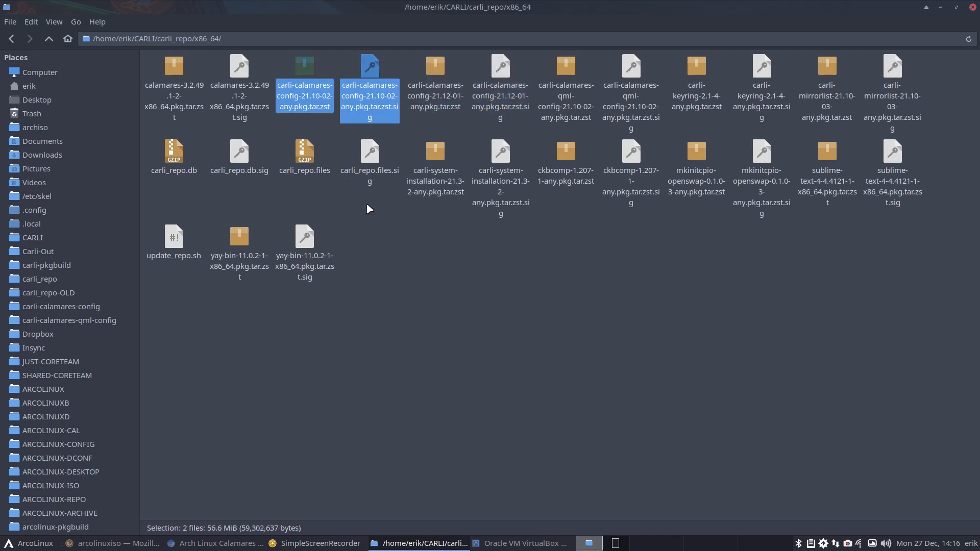
Step: Run ./1-git-v2.sh in a terminal in carli_repo to update and push the repository, and move the terminal to the second workspace
left_click(49, 39)
right_click(347, 156)
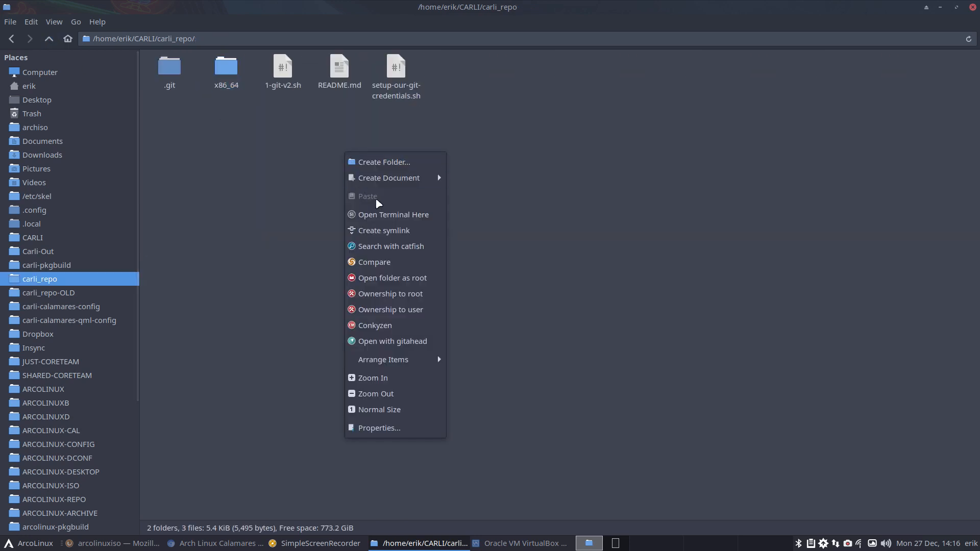
left_click(395, 215)
type("./1-git-v2.sh")
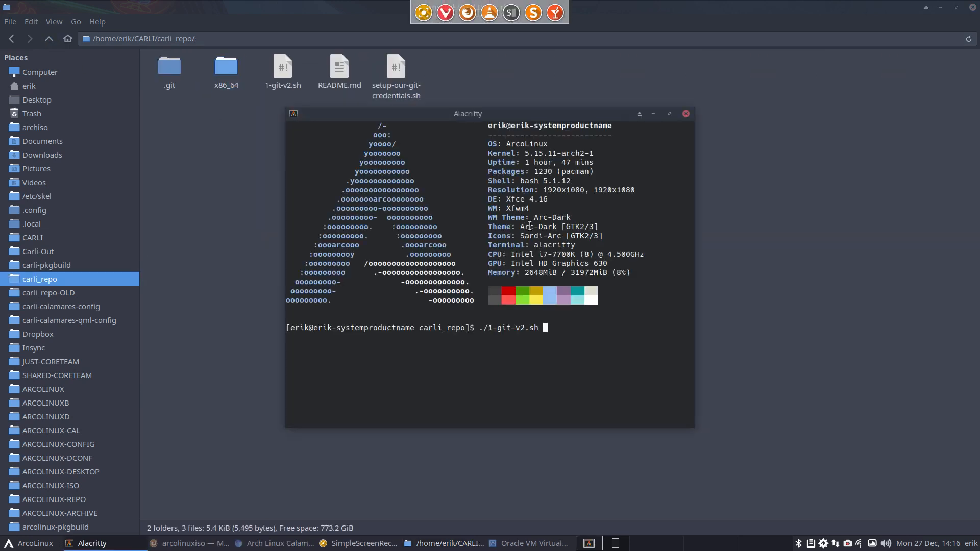
key("Return")
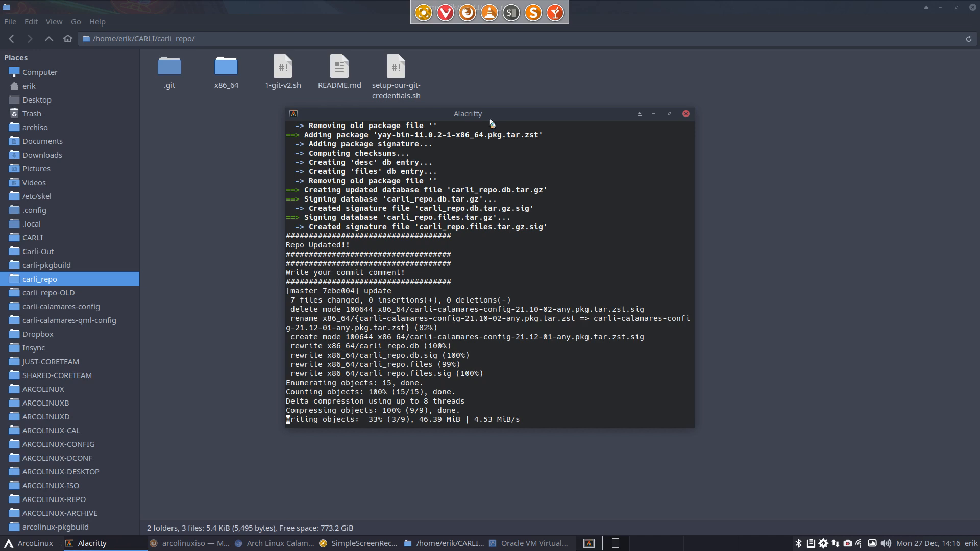
left_click_drag(490, 120, 979, 204)
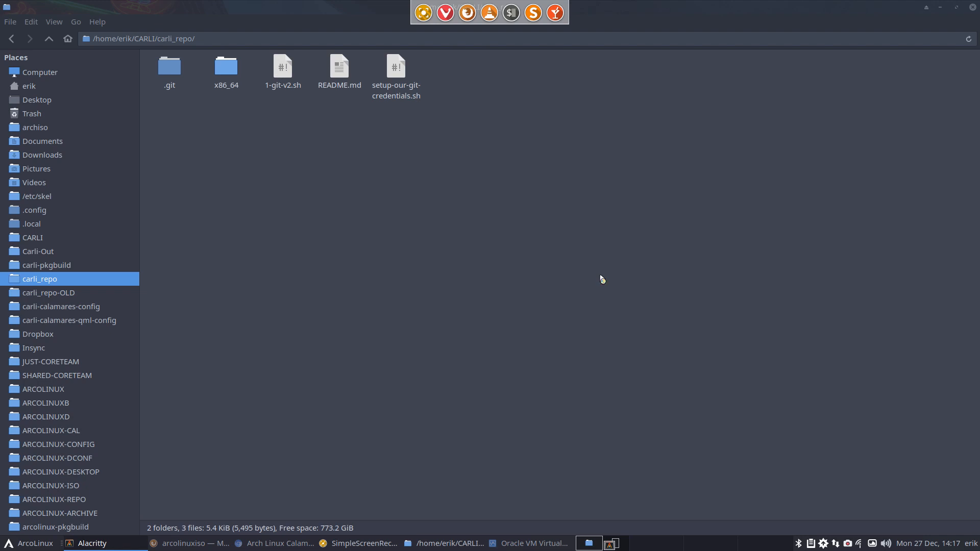
left_click(247, 276)
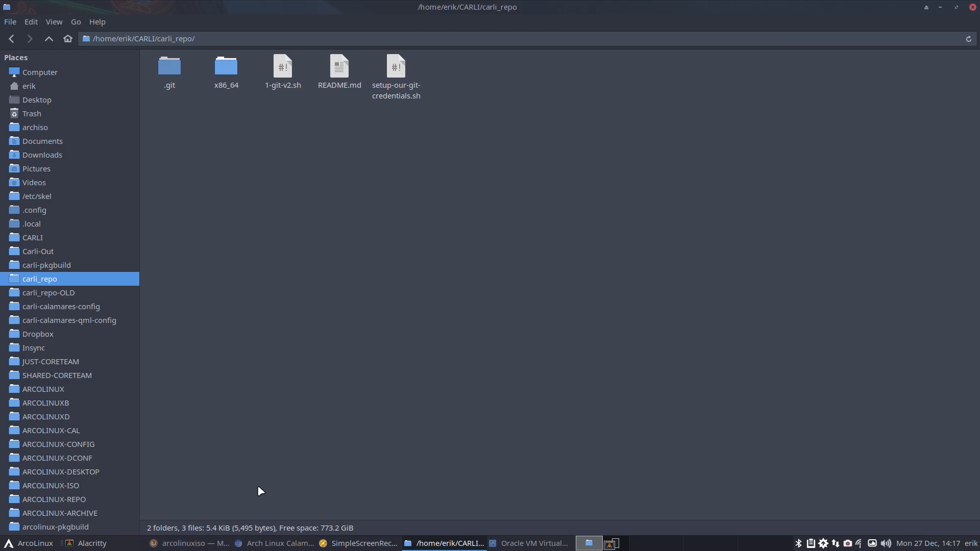
Step: Switch to VirtualBox, start the carli 10 virtual machine and boot its live ISO with the default boot entry
left_click(494, 544)
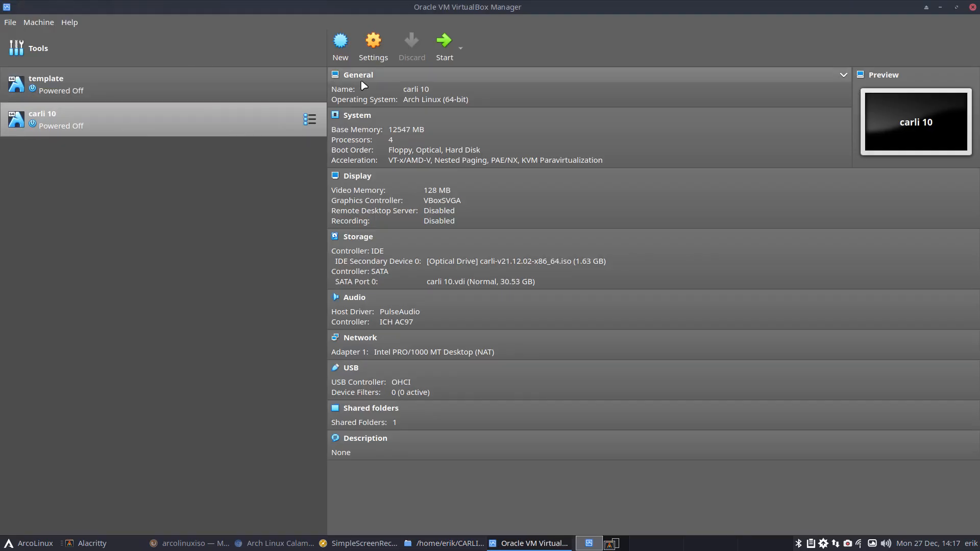
left_click(443, 42)
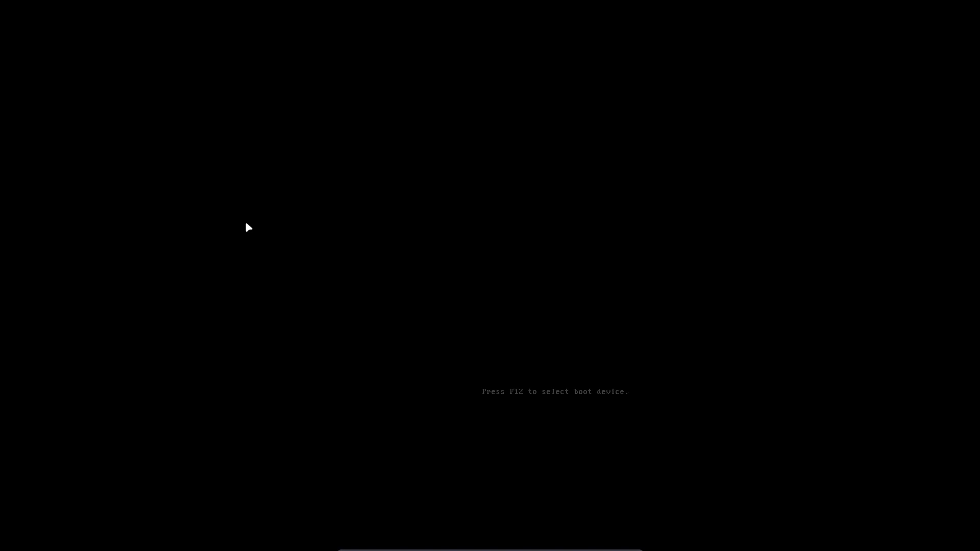
key("Return")
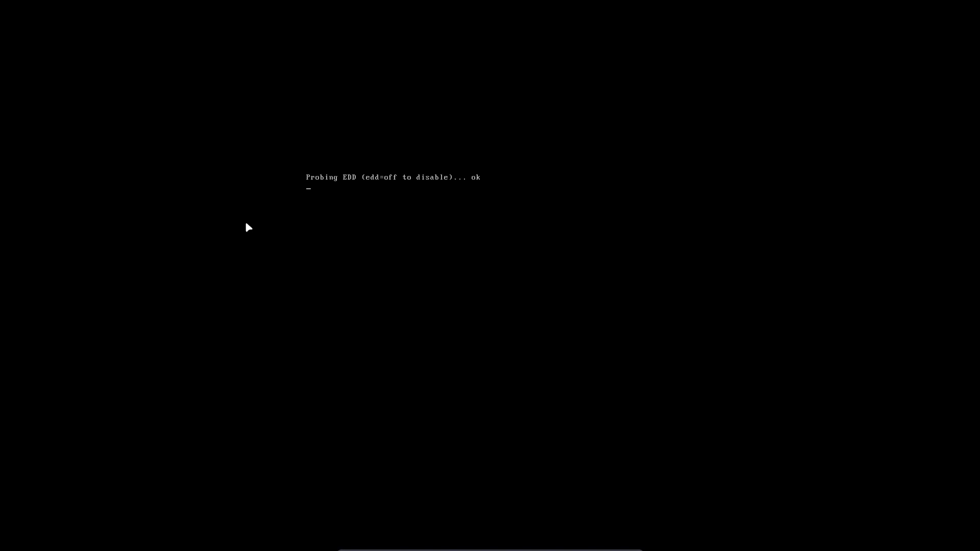
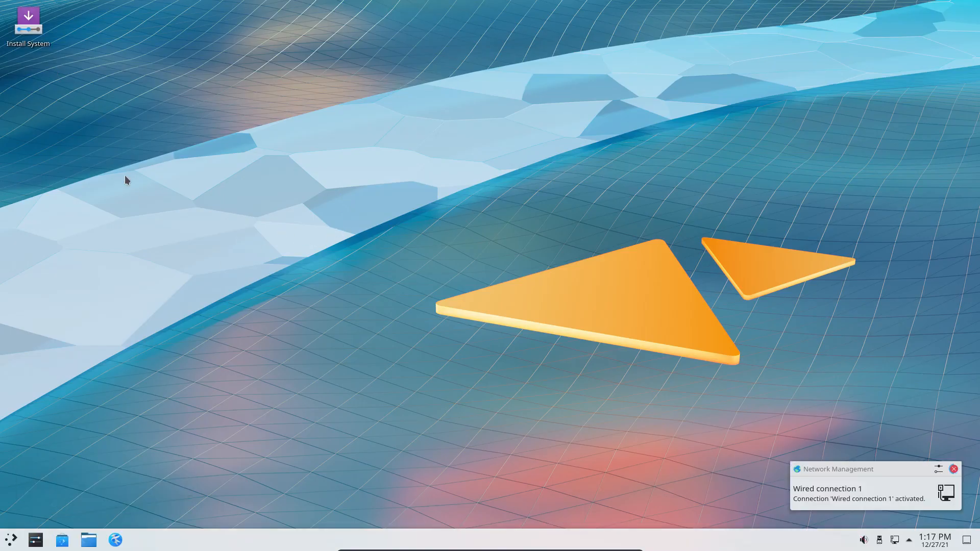
Step: Open a terminal in the live system and switch the keyboard layout to Belgian with setxkbmap be
key("ctrl+alt+t")
type("sudo pqc")
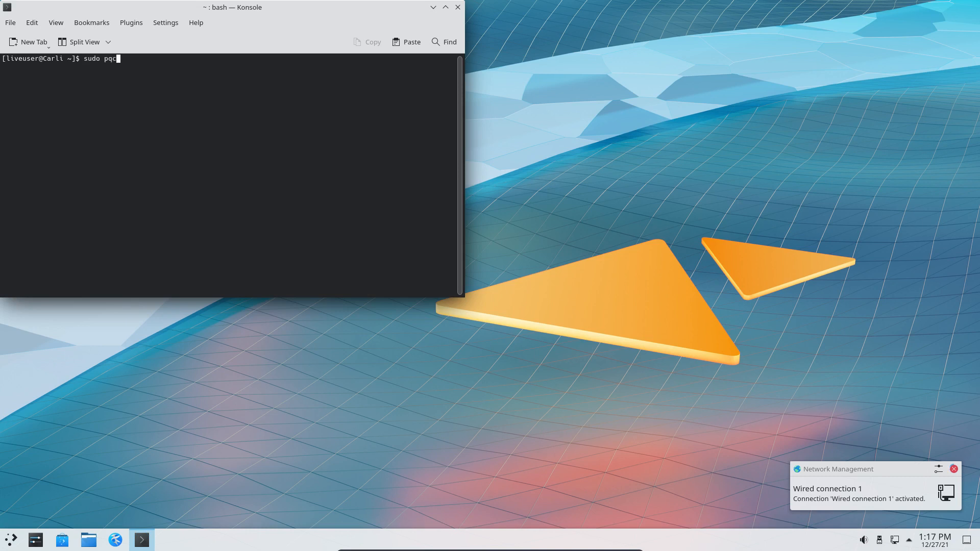
key("BackSpace")
key("BackSpace")
key("BackSpace")
key("BackSpace")
key("BackSpace")
key("BackSpace")
key("BackSpace")
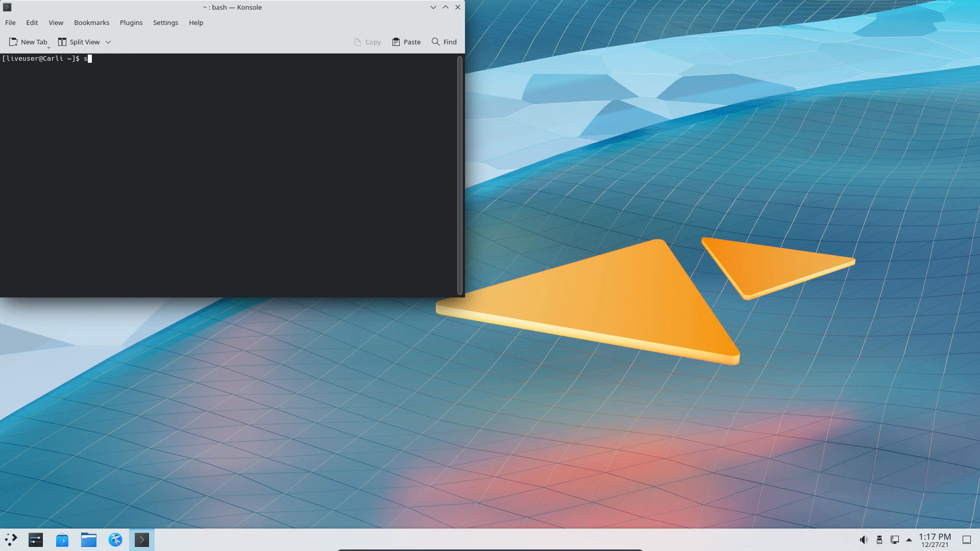
type("etxkbmap be")
key("Return")
Step: Run sudo pacman -Syyu, move the terminal clear of the desktop icon and highlight carli_repo in the synchronized databases
type("sudo ")
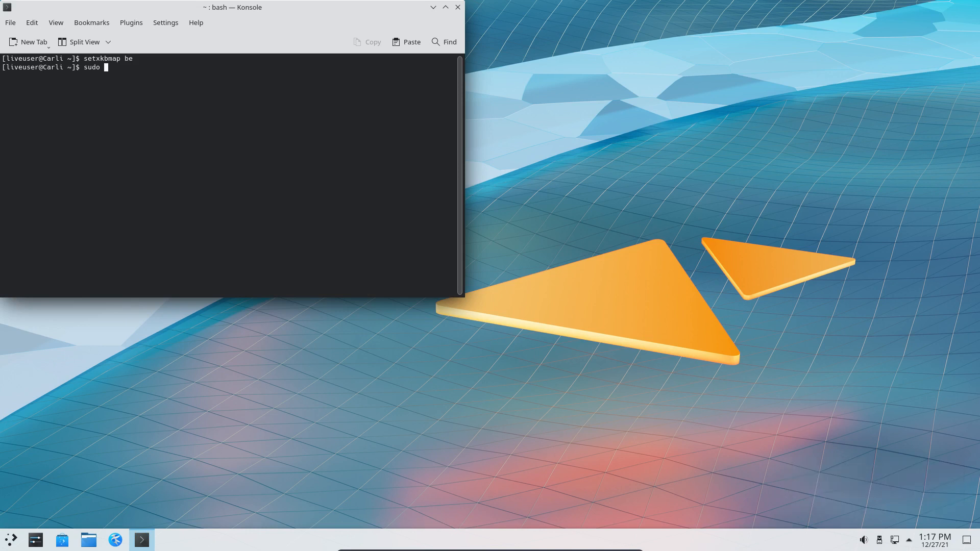
type("pacman -Syyu")
key("Return")
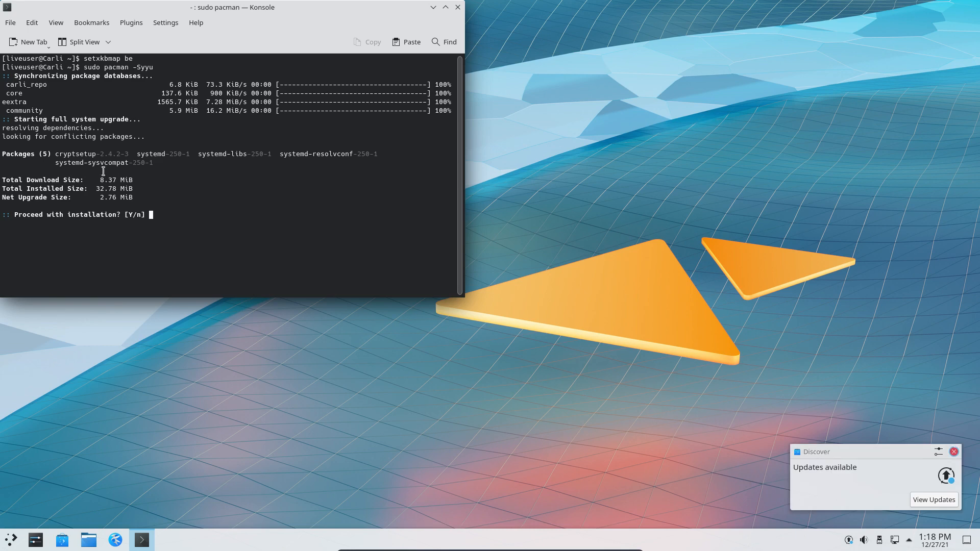
left_click_drag(219, 9, 610, 109)
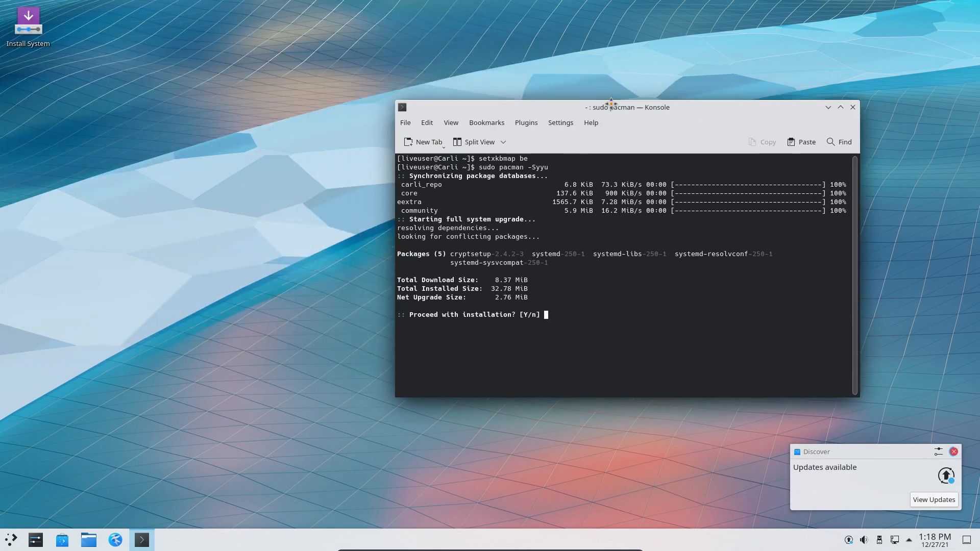
left_click_drag(439, 185, 397, 183)
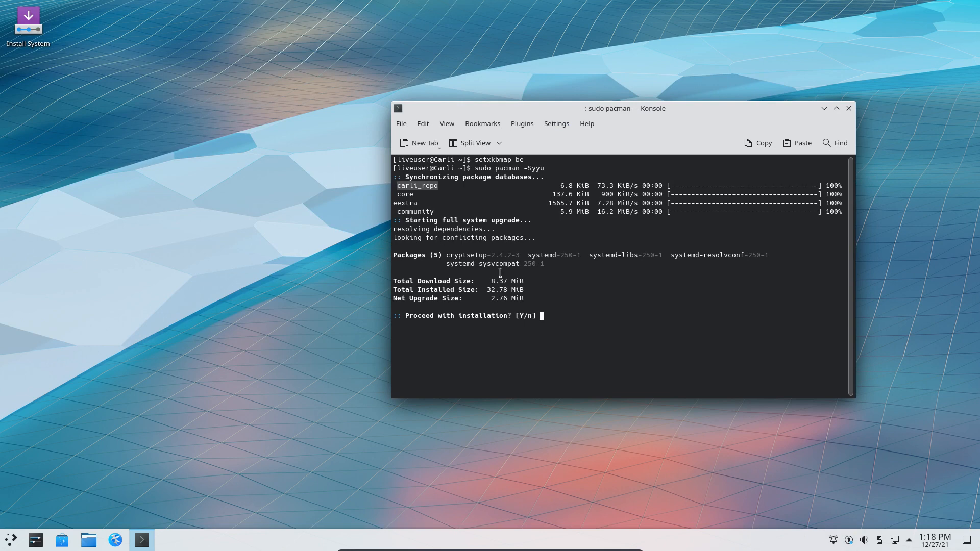
Step: Accept the pending system upgrade and let pacman install the five listed packages
left_click(672, 320)
type("y")
key("Return")
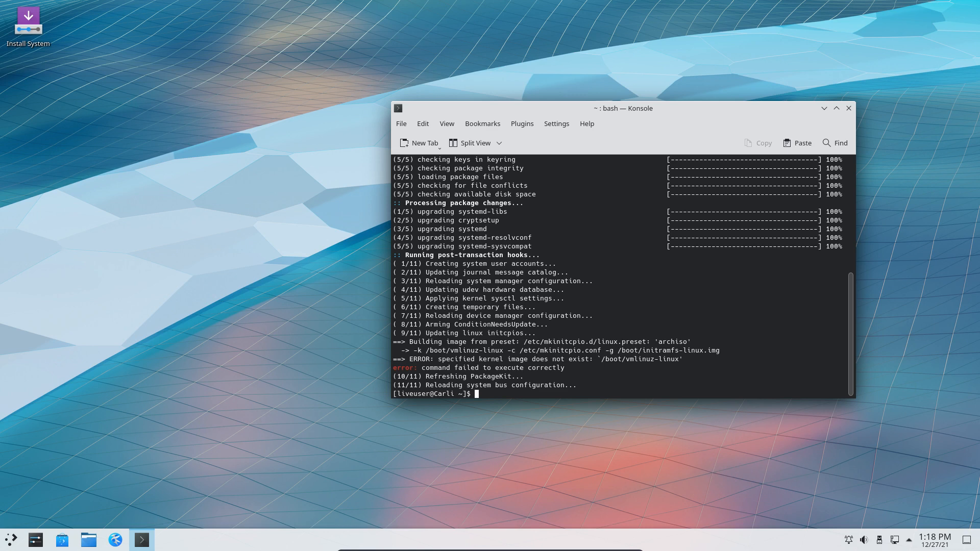
Step: Inspect the live system's /boot folder in Dolphin, close the file manager and shift the terminal closer to the screen's centre
type("s")
left_click(193, 398)
left_click(88, 542)
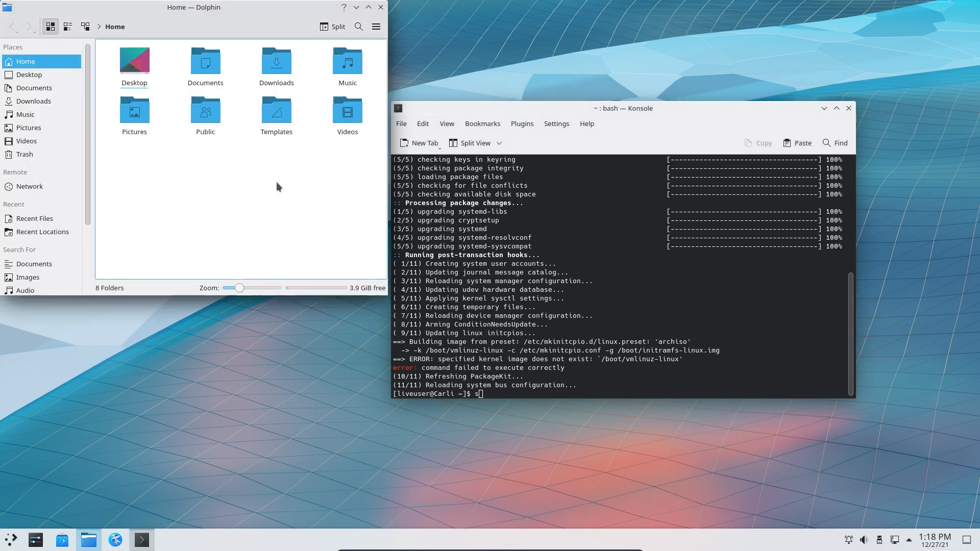
scroll(42, 267, "down", 3)
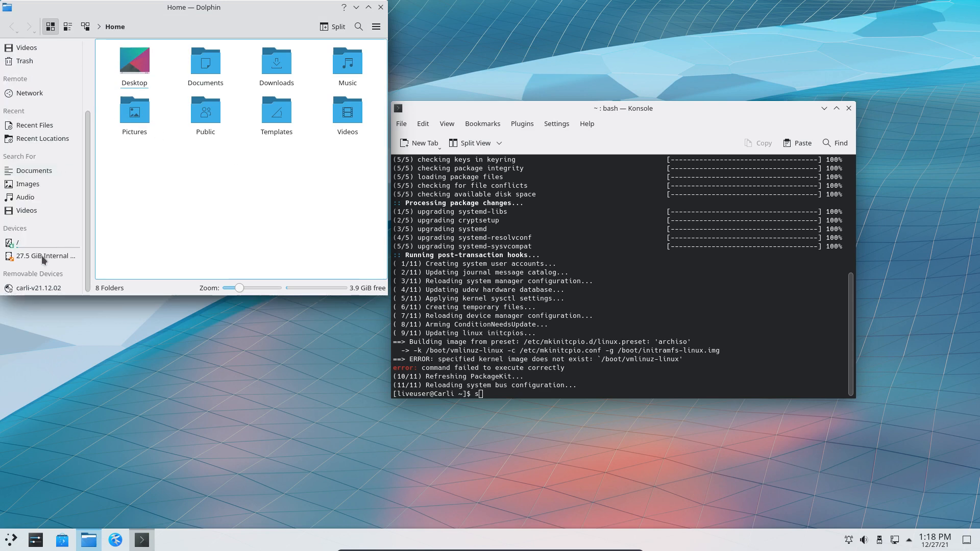
left_click(41, 242)
left_click(200, 64)
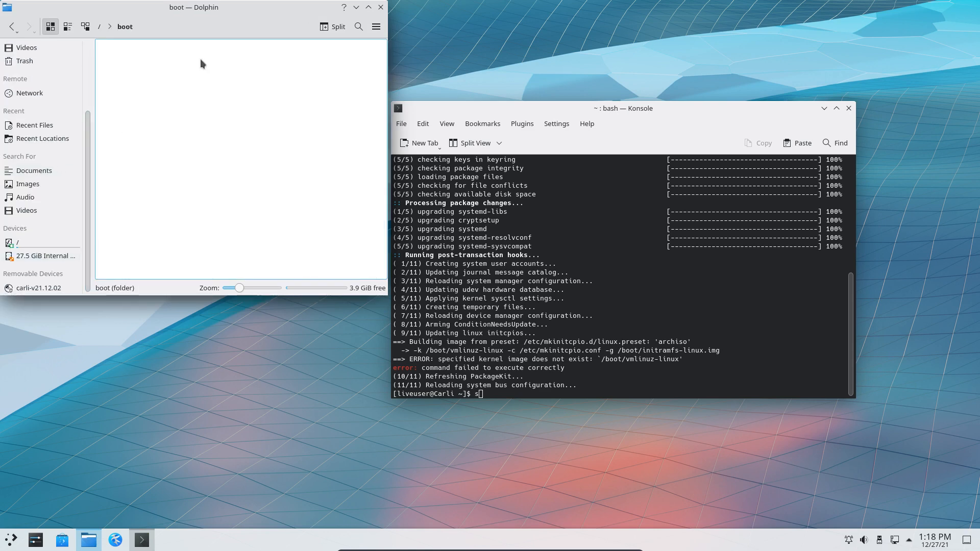
left_click(380, 7)
left_click_drag(596, 111, 523, 97)
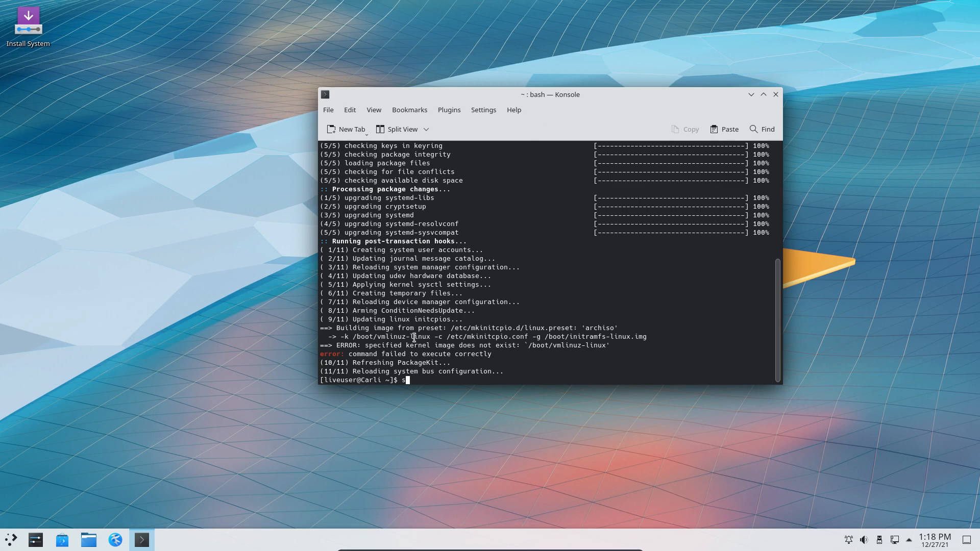
Step: List the installed packages starting with carli- through completion of sudo pacman -R carli-
type("duo pac")
key("BackSpace")
key("BackSpace")
key("BackSpace")
key("BackSpace")
key("BackSpace")
key("BackSpace")
key("BackSpace")
key("BackSpace")
type("sudo pacman -R carli-")
key("Tab")
key("Tab")
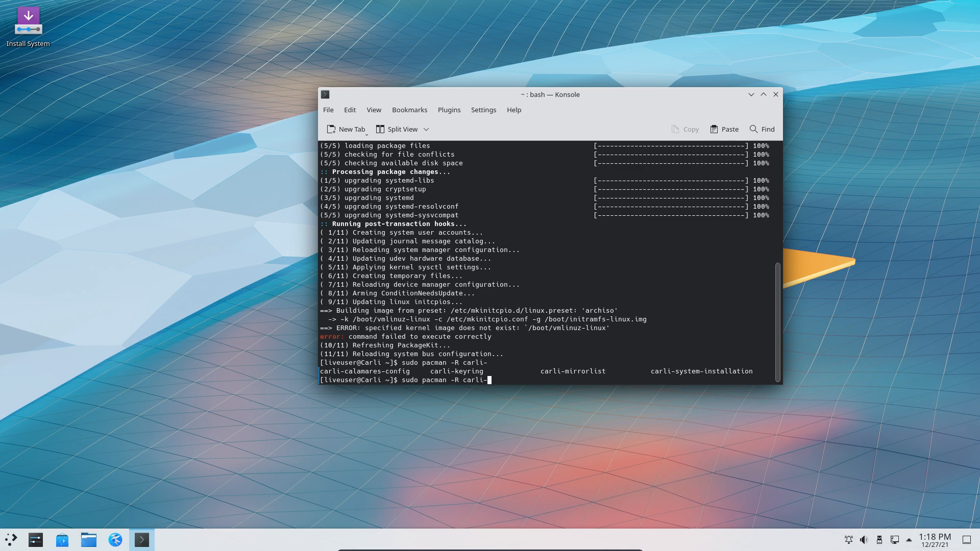
Step: Replace the unfinished removal command with sudo pacman -Syyu and run it
key("BackSpace")
key("BackSpace")
key("BackSpace")
key("BackSpace")
key("BackSpace")
key("BackSpace")
key("BackSpace")
key("BackSpace")
type("Syyu")
key("Return")
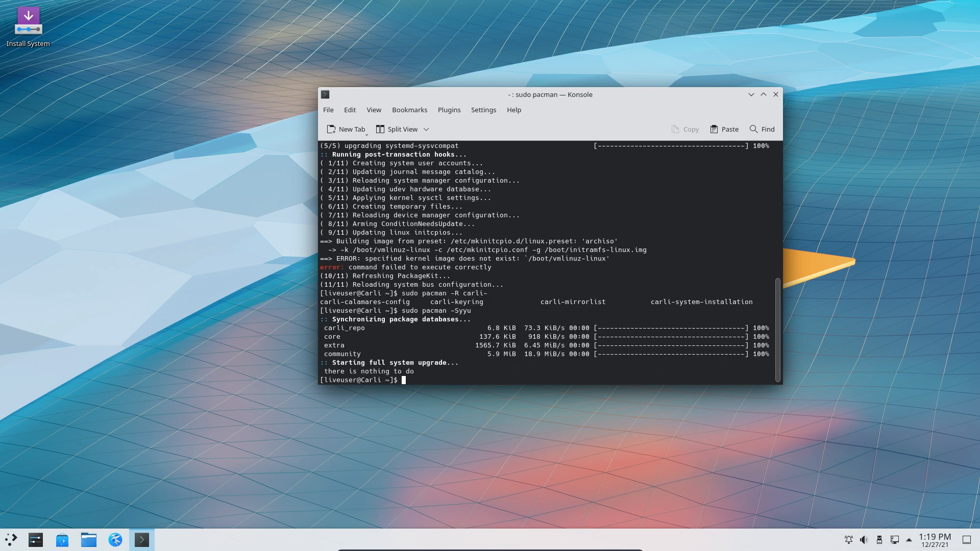
Step: Rerun sudo pacman -Syyu six times to check whether carli_repo offers the new package
type("sudo pacman")
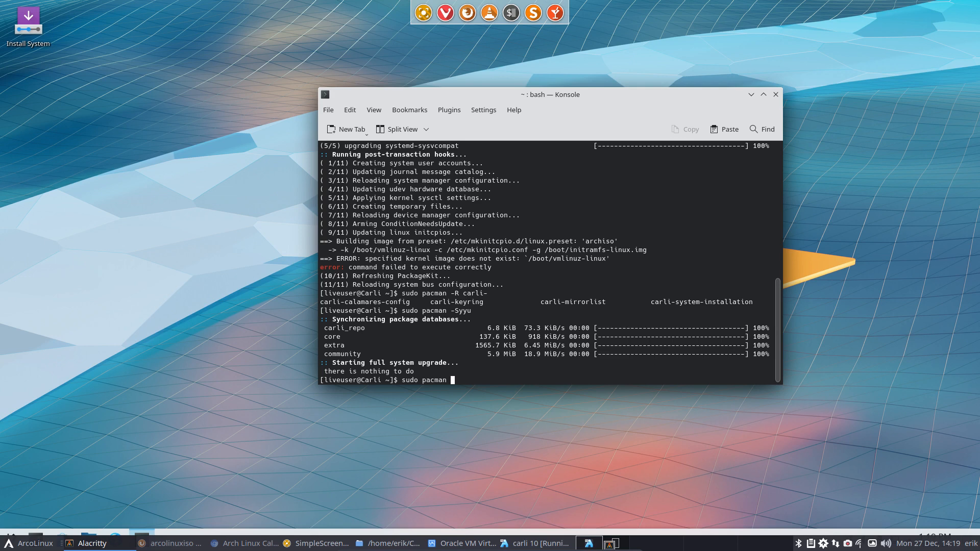
left_click(578, 379)
type("-Syyu")
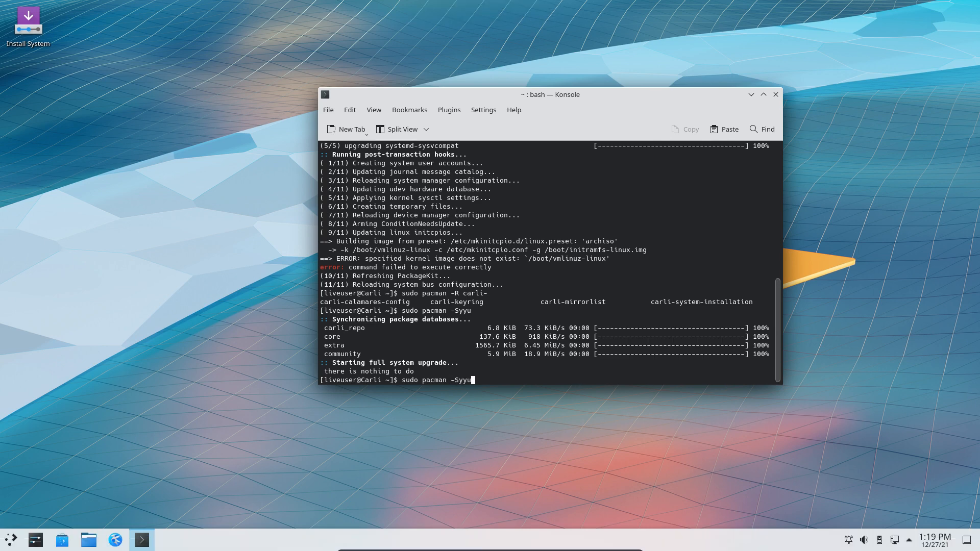
key("Return")
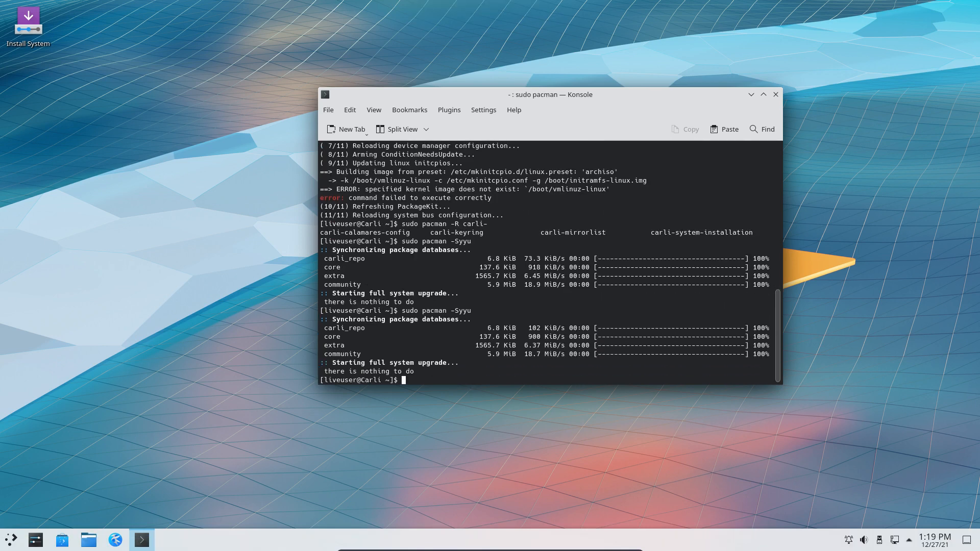
key("Up")
key("Return")
key("Up")
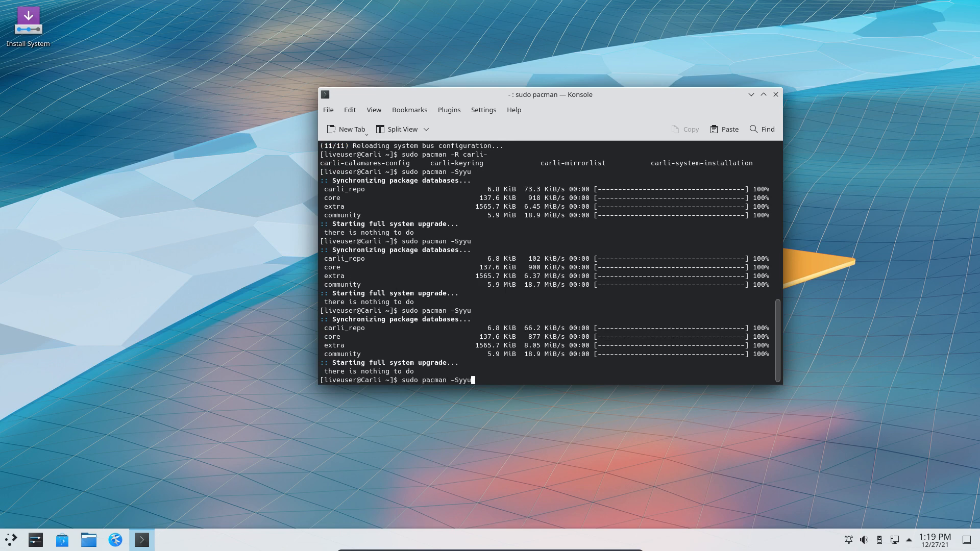
key("Return")
key("Up")
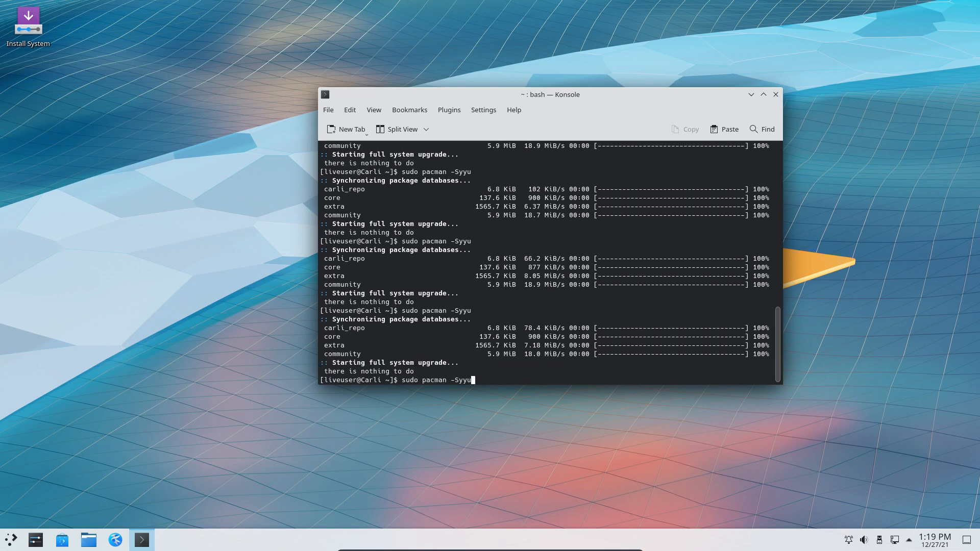
key("Return")
key("Up")
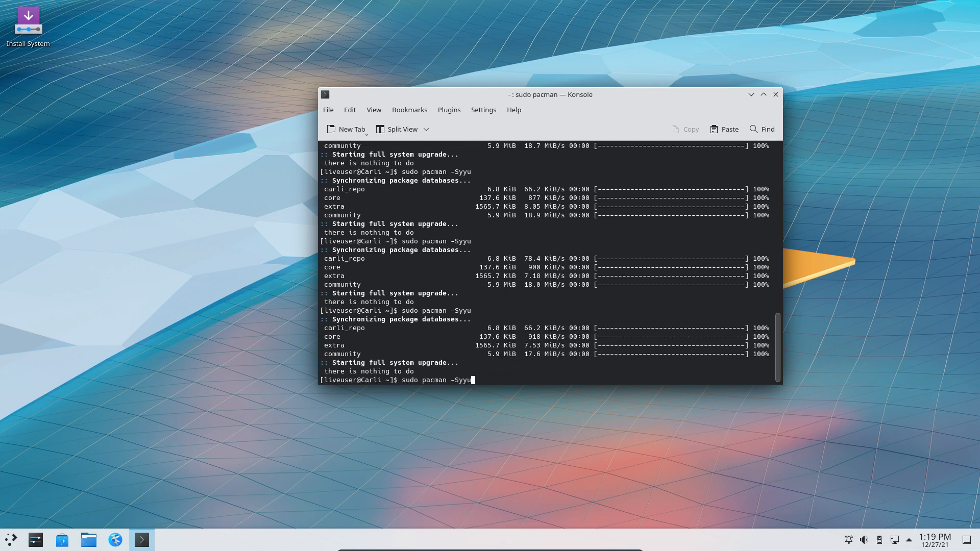
key("Return")
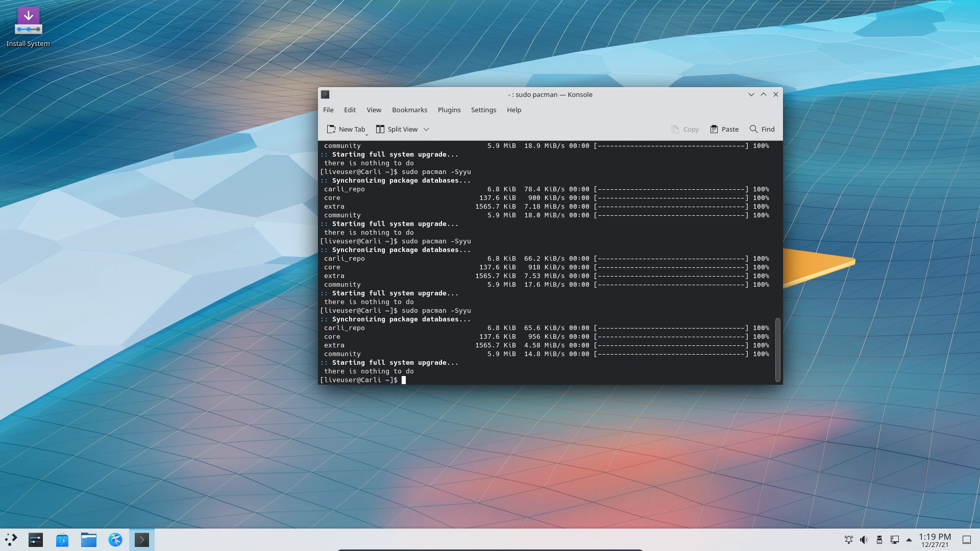
key("Up")
key("Return")
Step: Take the virtual machine out of full screen, move its window to the next workspace and minimize VirtualBox Manager
key("ctrl+f")
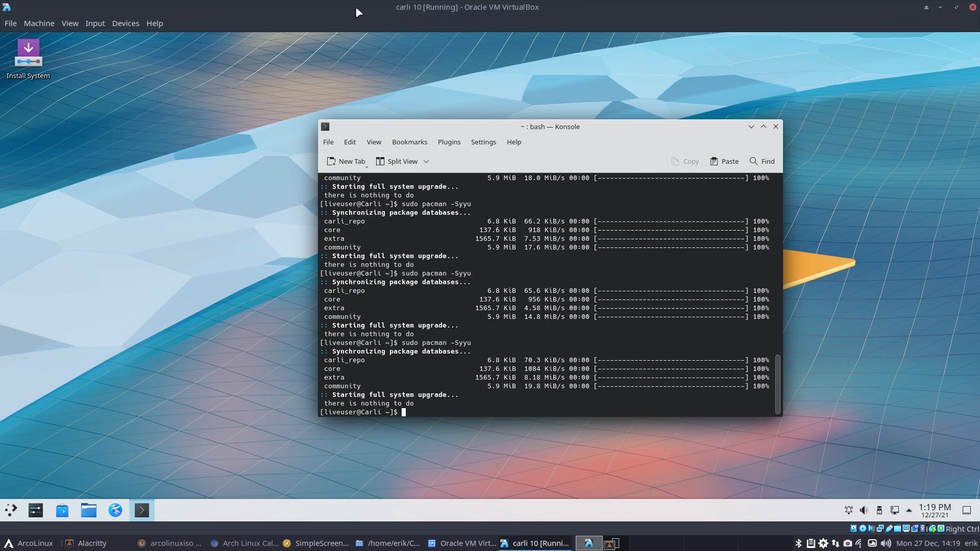
left_click_drag(356, 7, 979, 5)
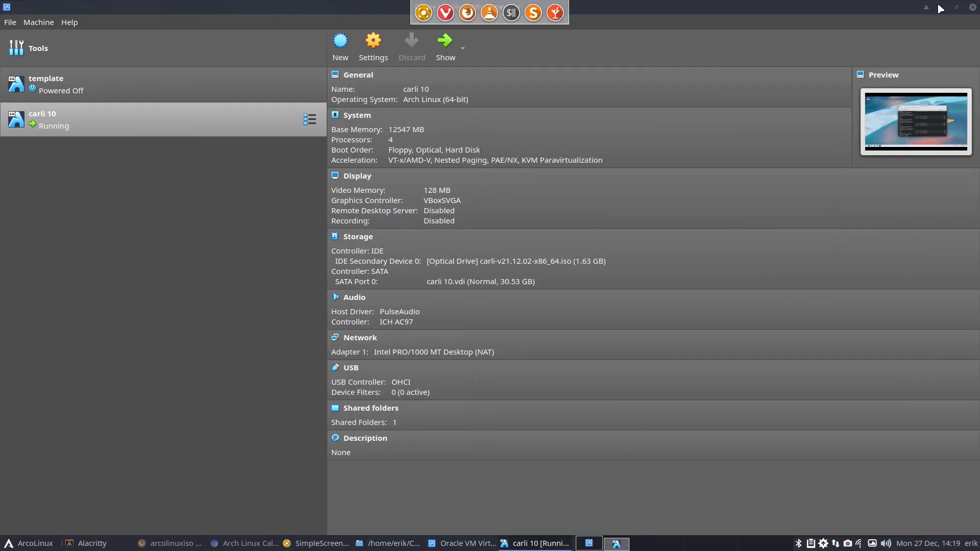
left_click(939, 7)
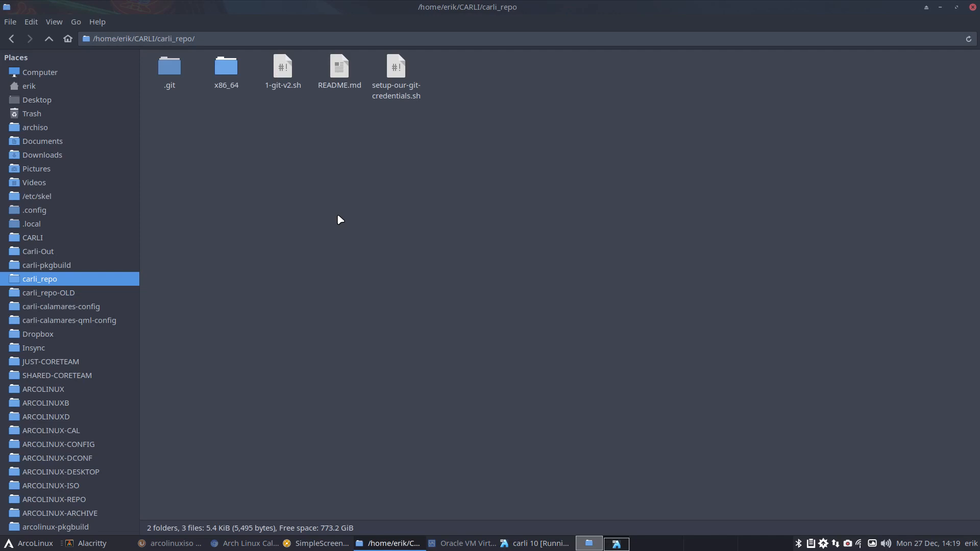
Step: Check the carli-calamares-config-21.12-01 package and its signature file in the x86_64 folder of carli_repo
double_click(226, 69)
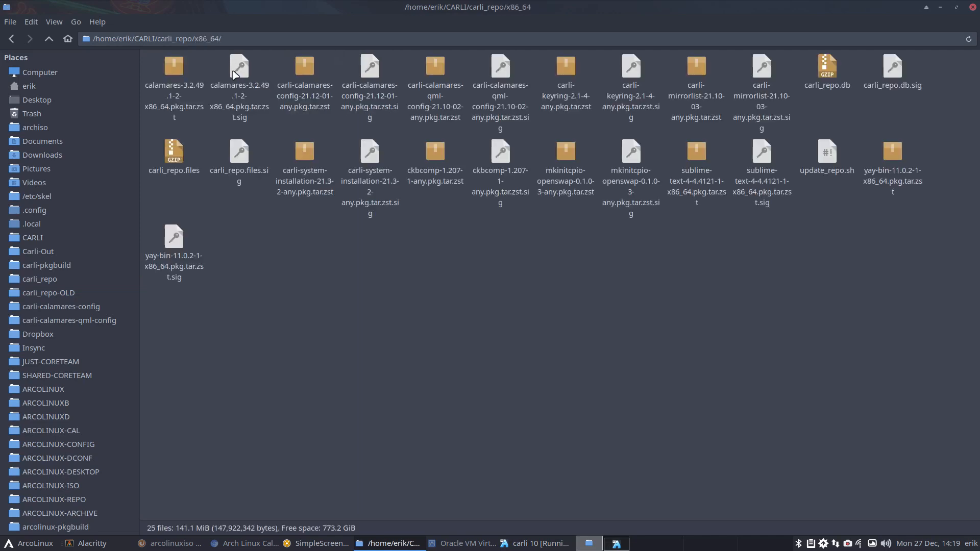
left_click(376, 107)
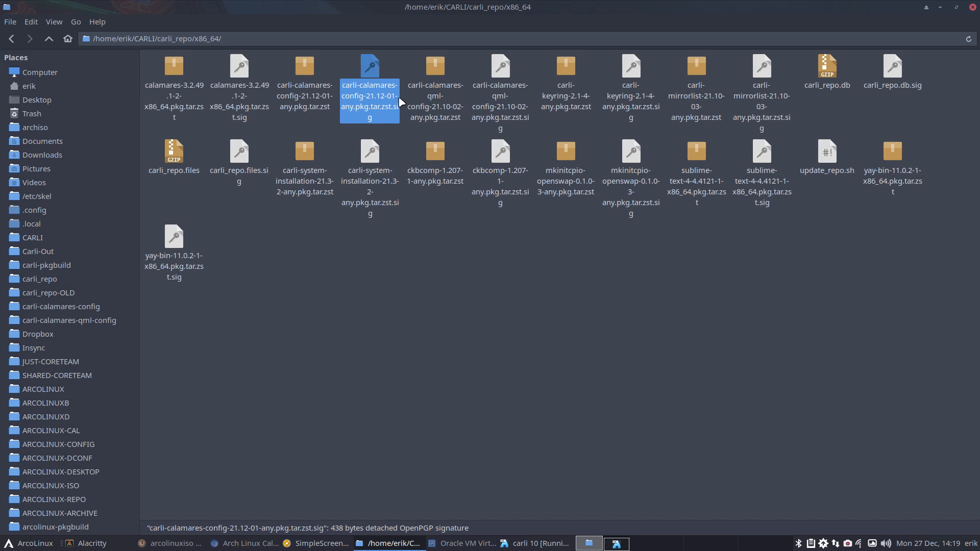
left_click(304, 68)
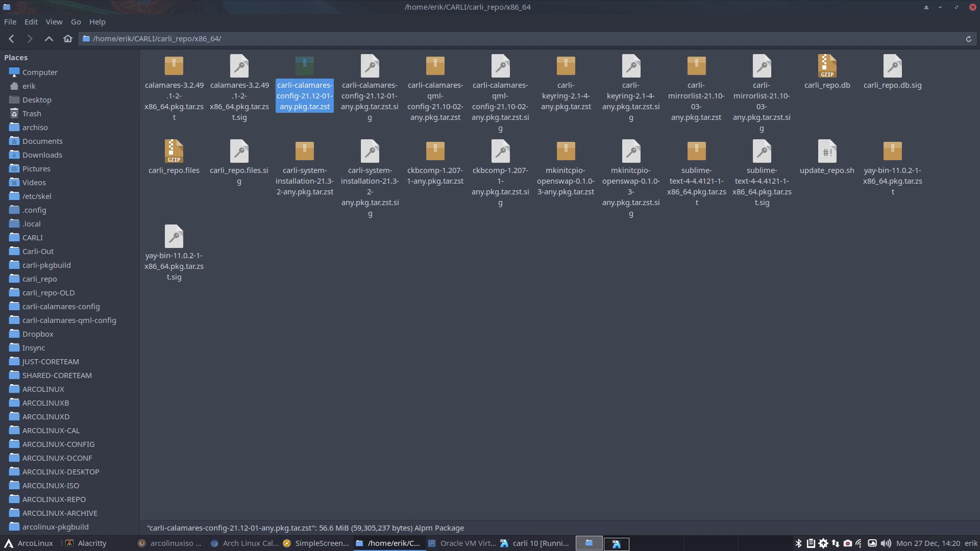
Step: Return to the carli 10 virtual machine and keep rerunning sudo pacman -Syyu to look for the updated carli_repo package
key("alt+Tab")
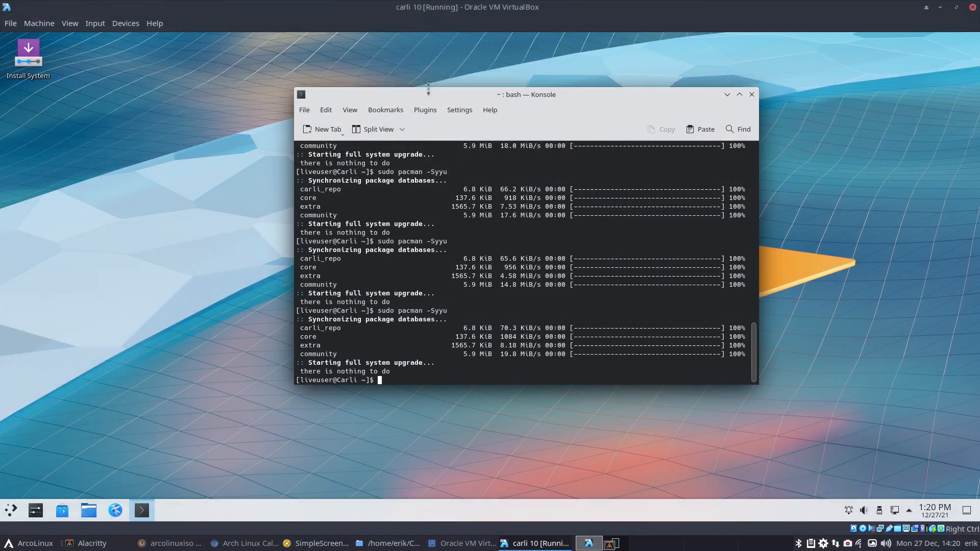
key("Up")
key("Return")
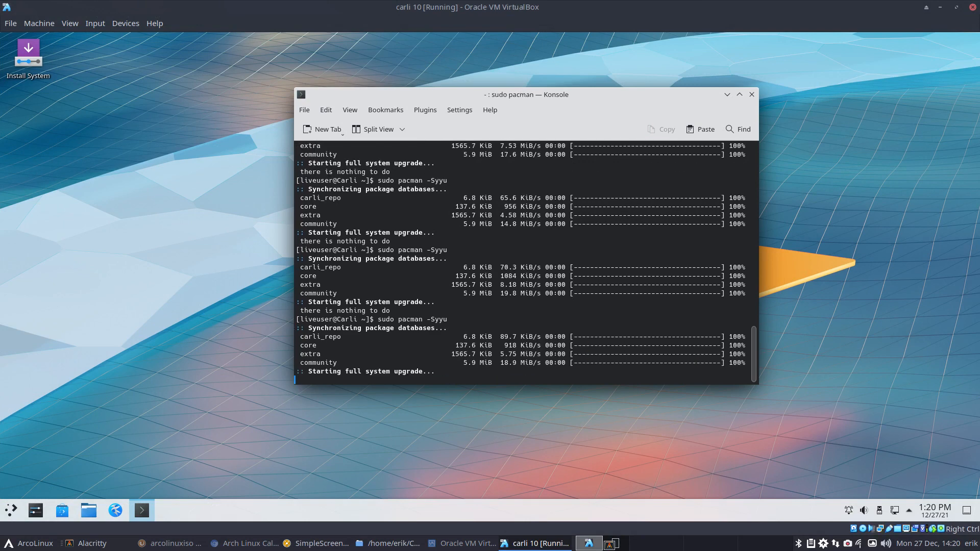
key("Up")
key("Return")
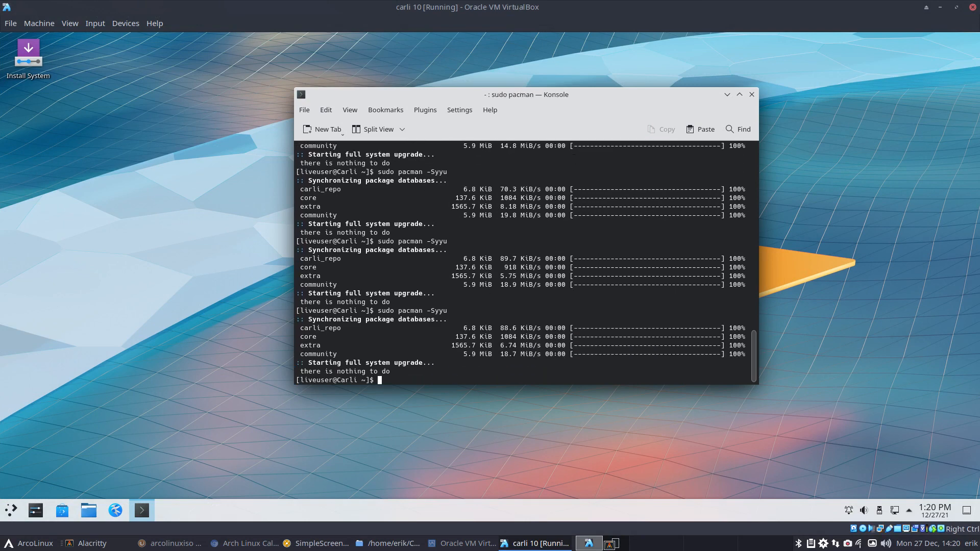
key("Up")
key("Return")
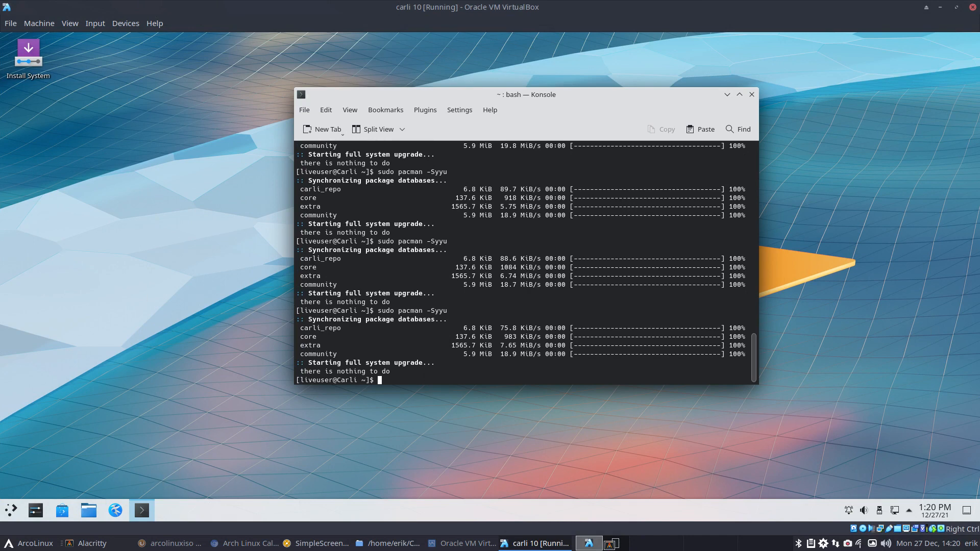
key("alt+Tab")
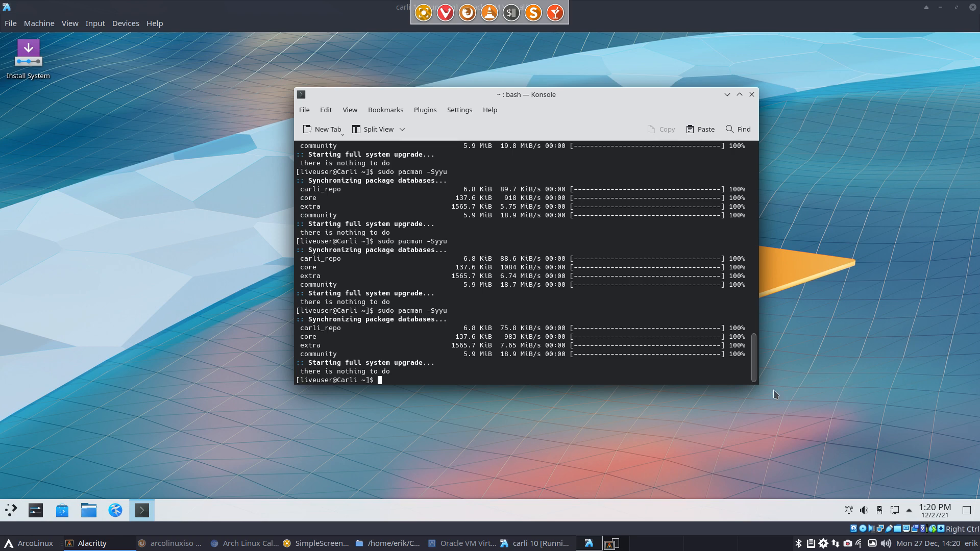
key("Up")
key("Return")
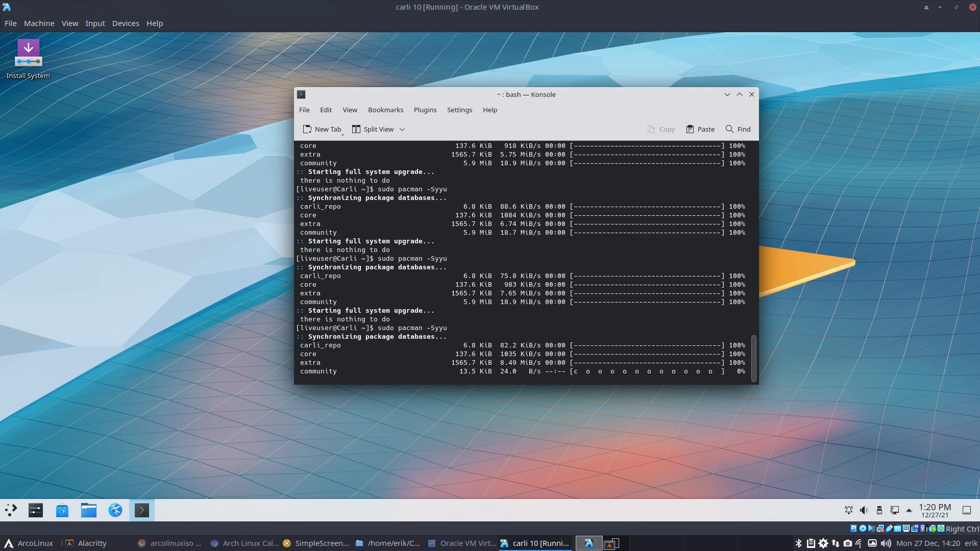
key("Up")
key("Return")
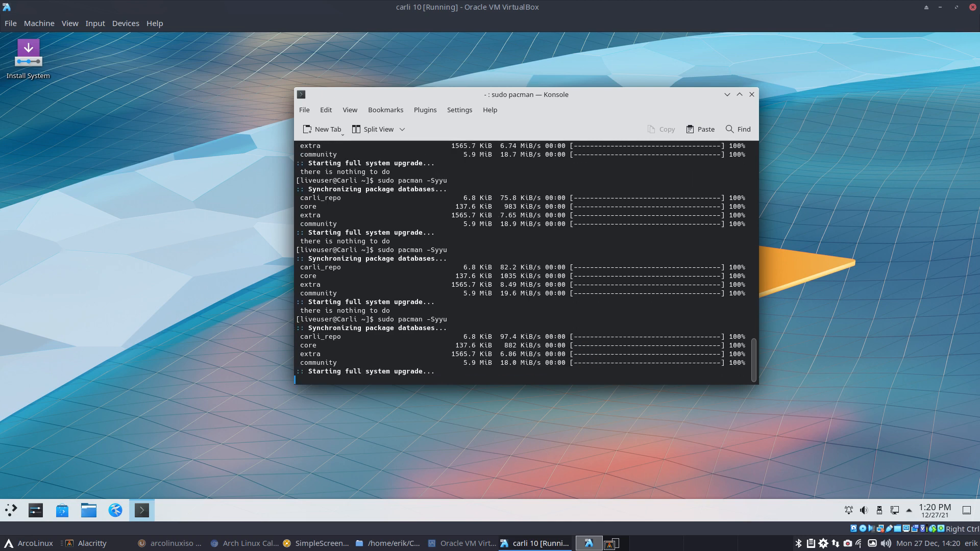
key("Up")
key("Return")
key("Up")
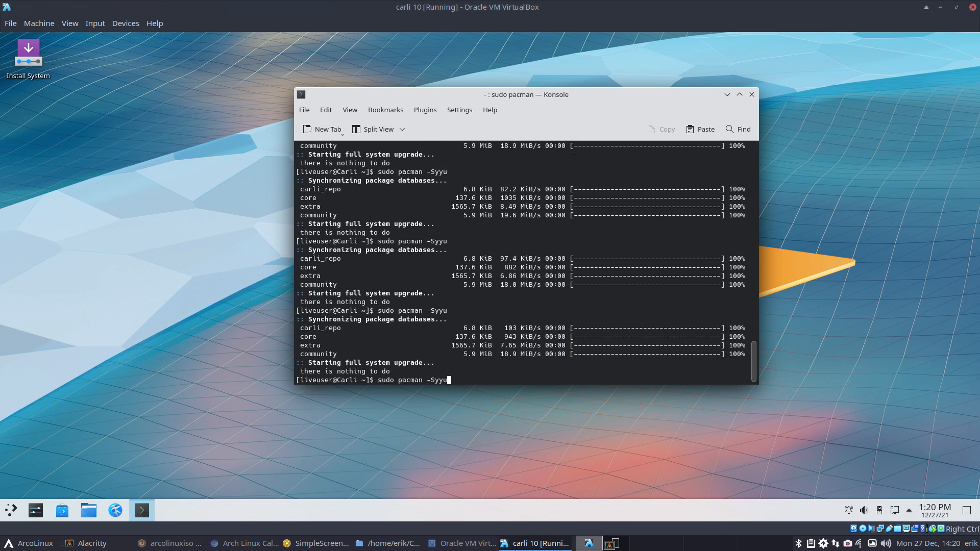
key("Return")
key("Up")
key("Return")
key("Up")
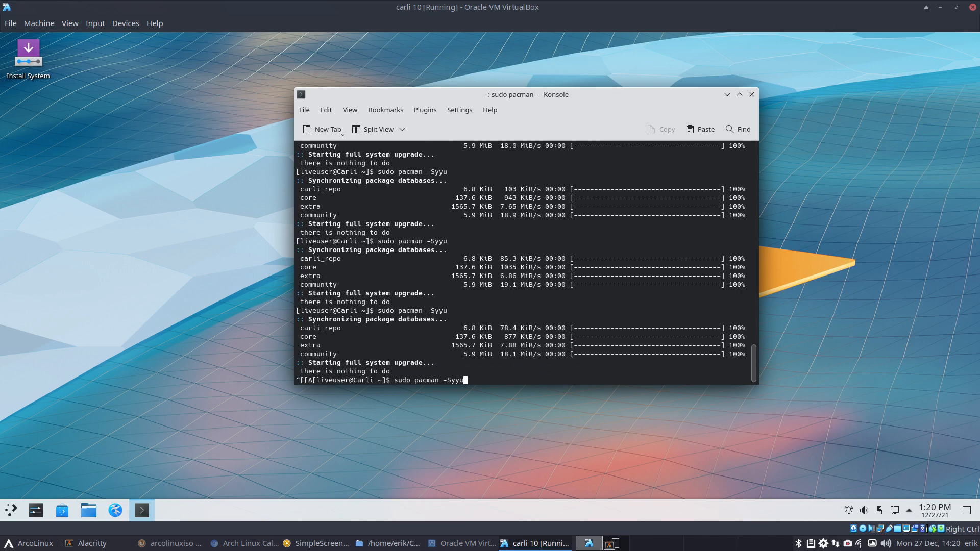
key("Return")
key("Up")
key("Return")
key("Up")
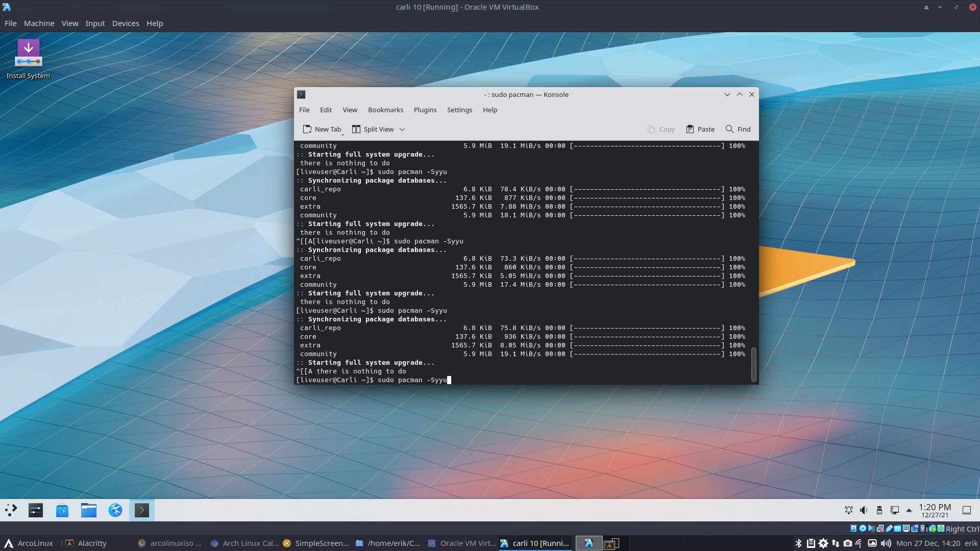
key("Return")
key("Up")
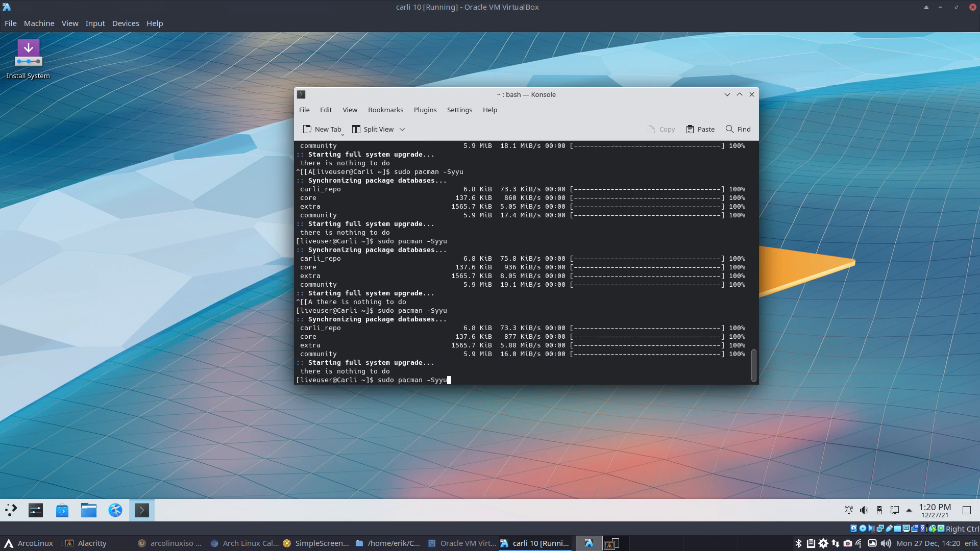
key("Return")
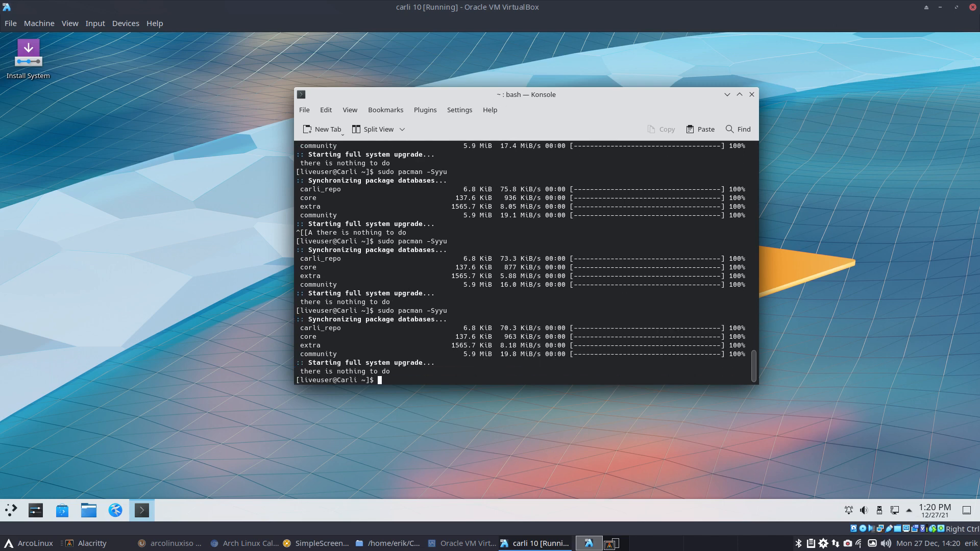
key("Up")
key("Return")
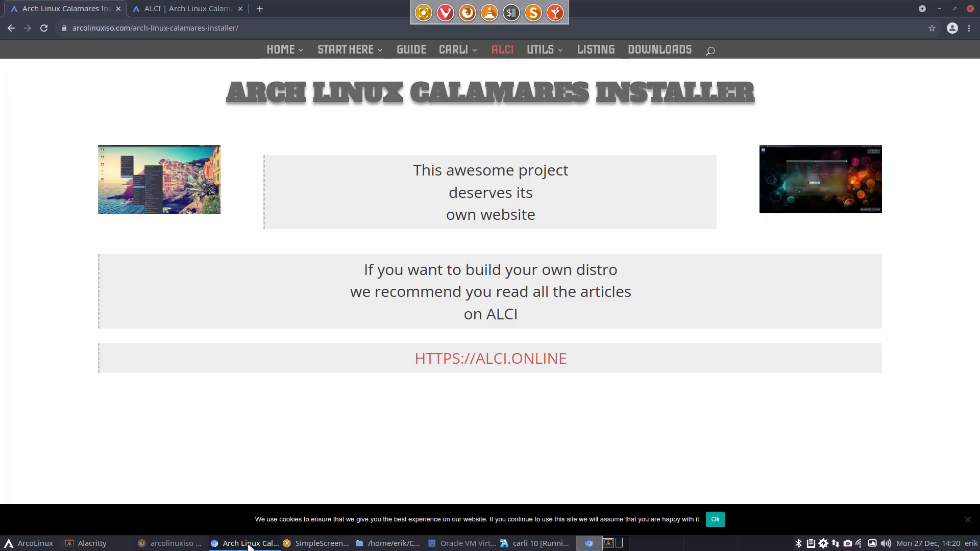
Step: Switch to the browser window with the Arch Linux Calamares Installer page, show its ALCI tab and close the window
left_click(250, 544)
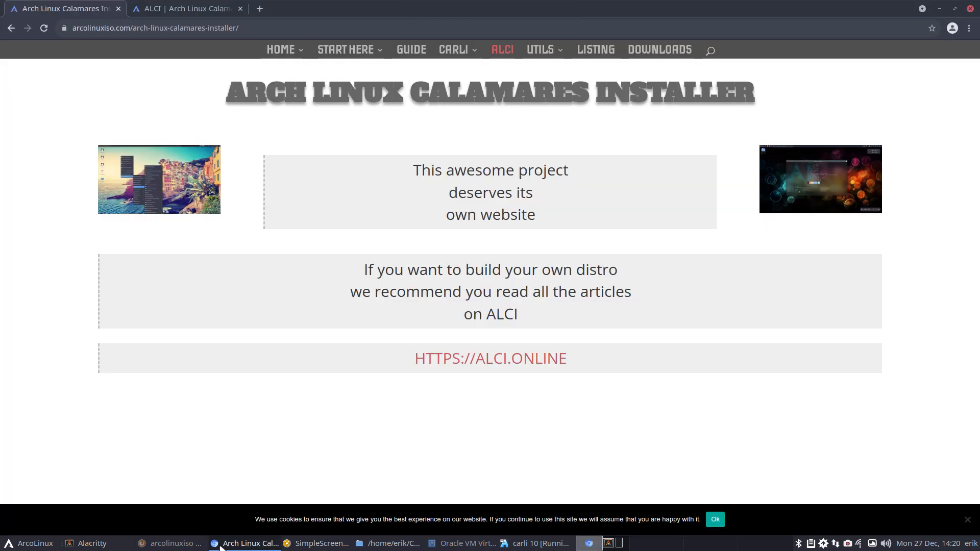
left_click(169, 8)
left_click(970, 8)
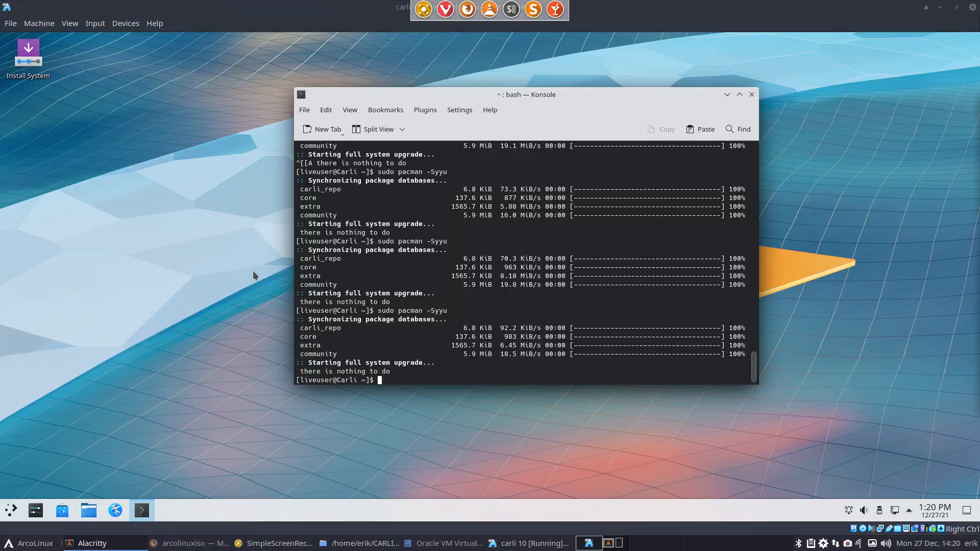
Step: Switch to Firefox, refresh the arcolinuxiso GitHub page, check the calamares config package in carli_repo's x86_64 folder and minimize the browser
left_click(164, 545)
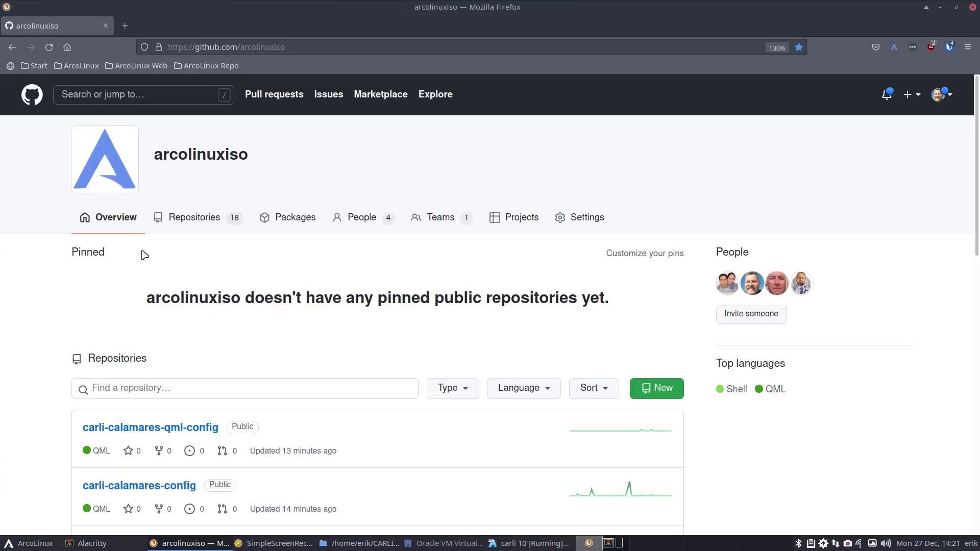
left_click(49, 47)
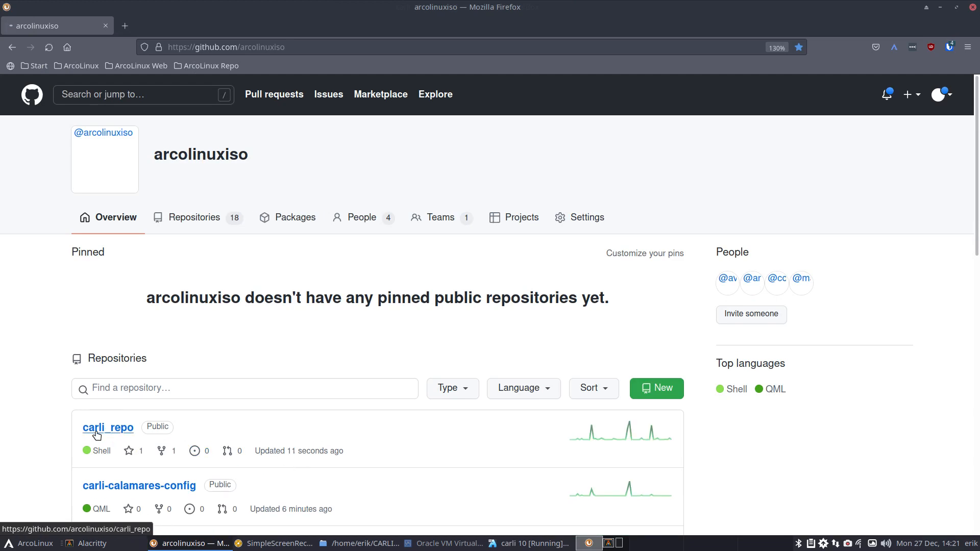
left_click(97, 432)
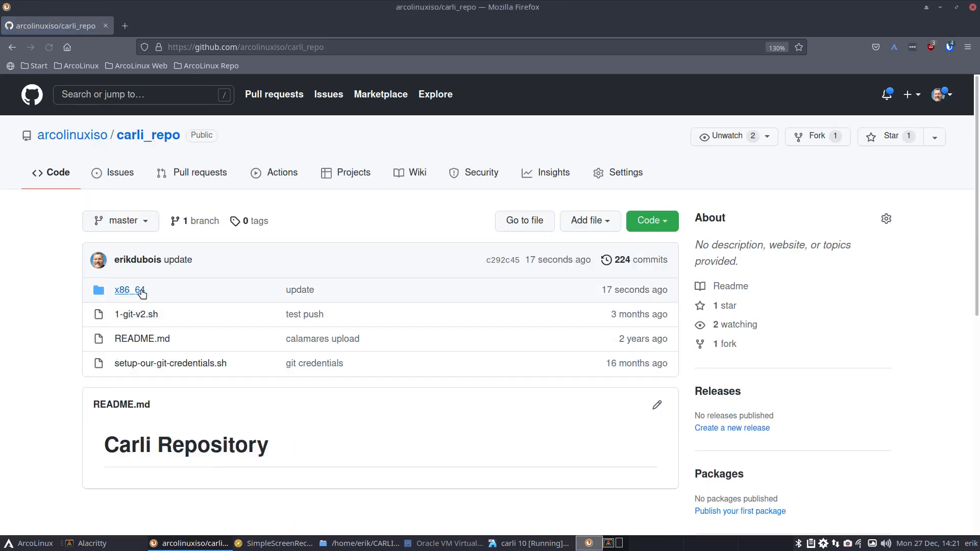
left_click(142, 292)
scroll(184, 262, "down", 4)
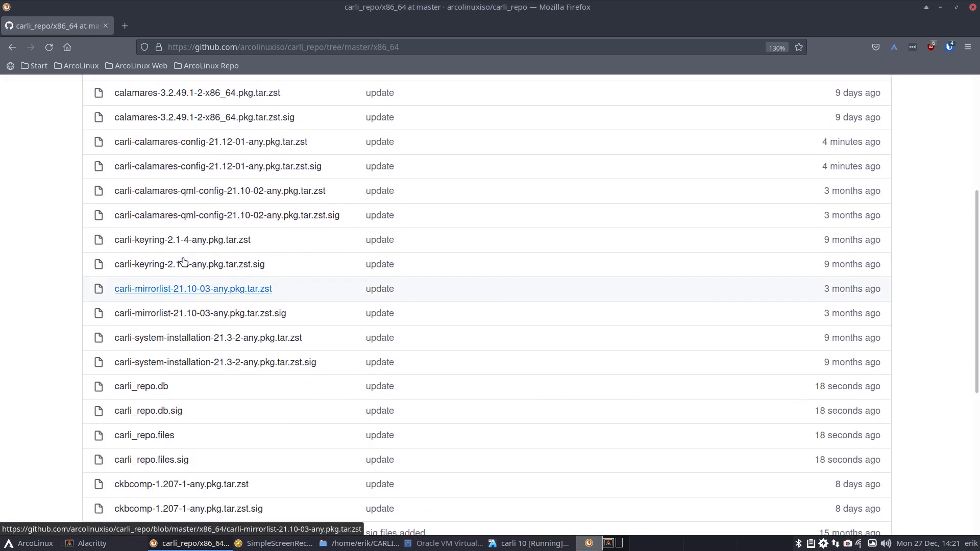
scroll(184, 262, "up", 2)
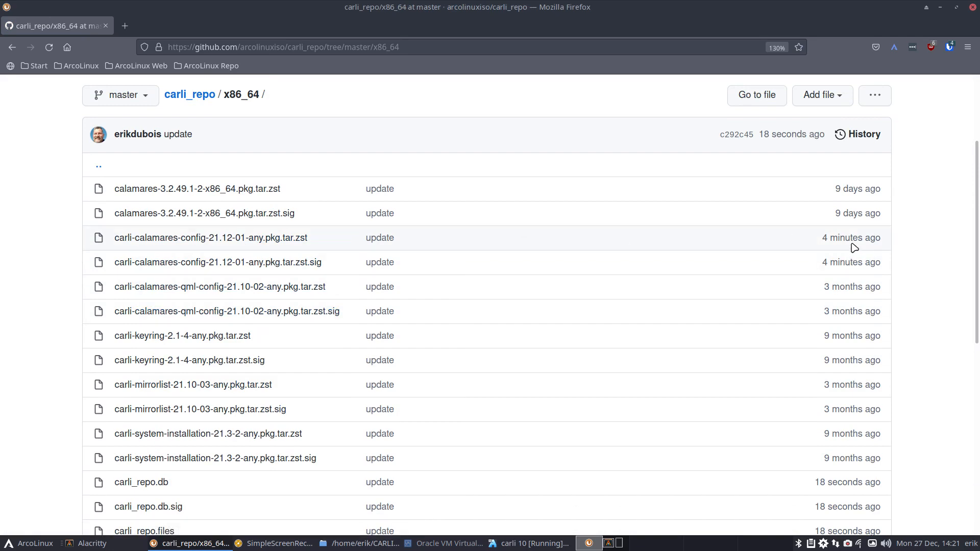
left_click(940, 8)
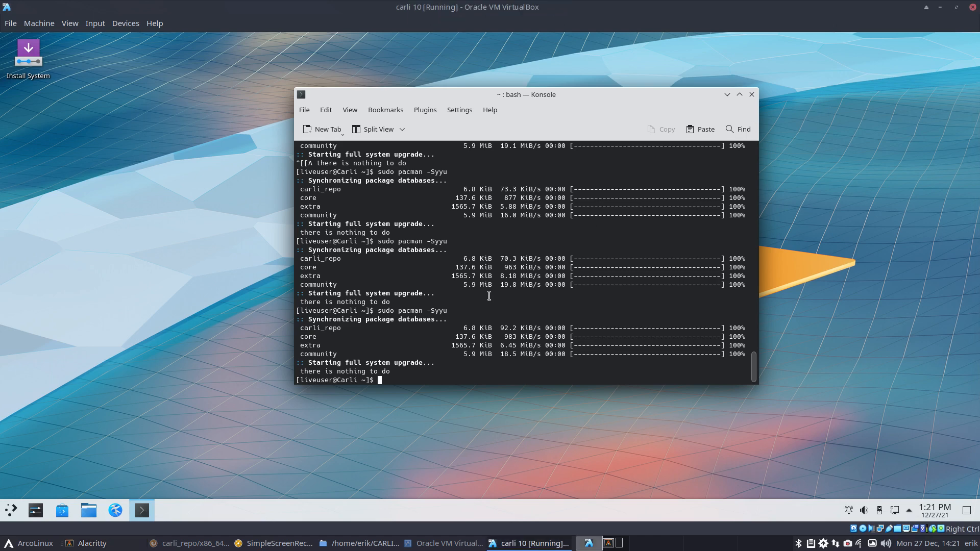
Step: Rerun sudo pacman -Syyu twice in the carli 10 live system to look for the updated package
key("Up")
key("Return")
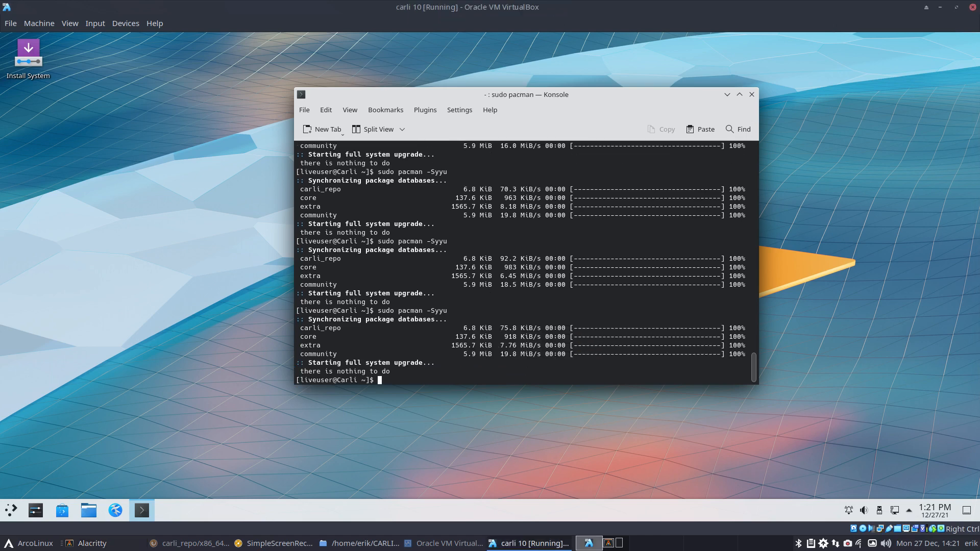
key("Up")
key("Return")
Step: Shut down the carli 10 live system and confirm the shutdown
left_click(11, 510)
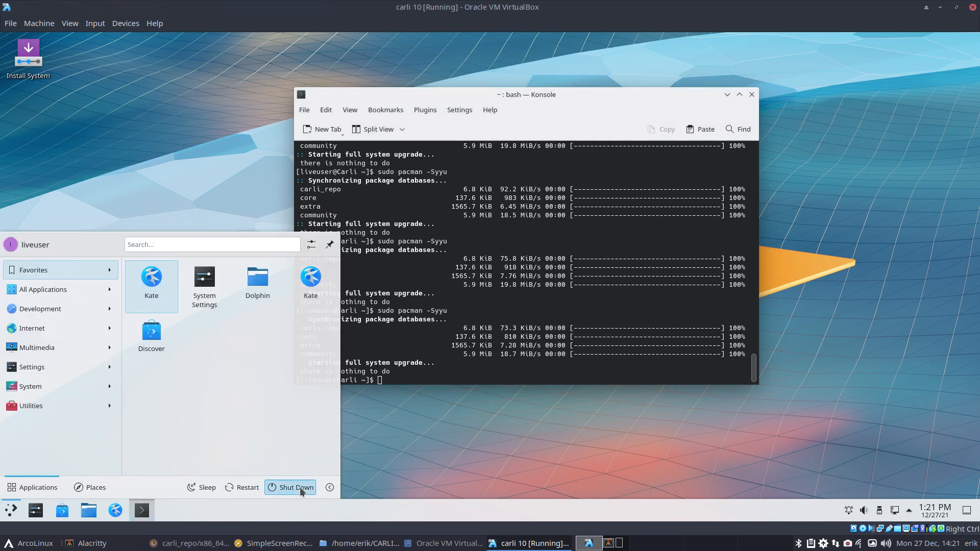
left_click(299, 487)
key("Escape")
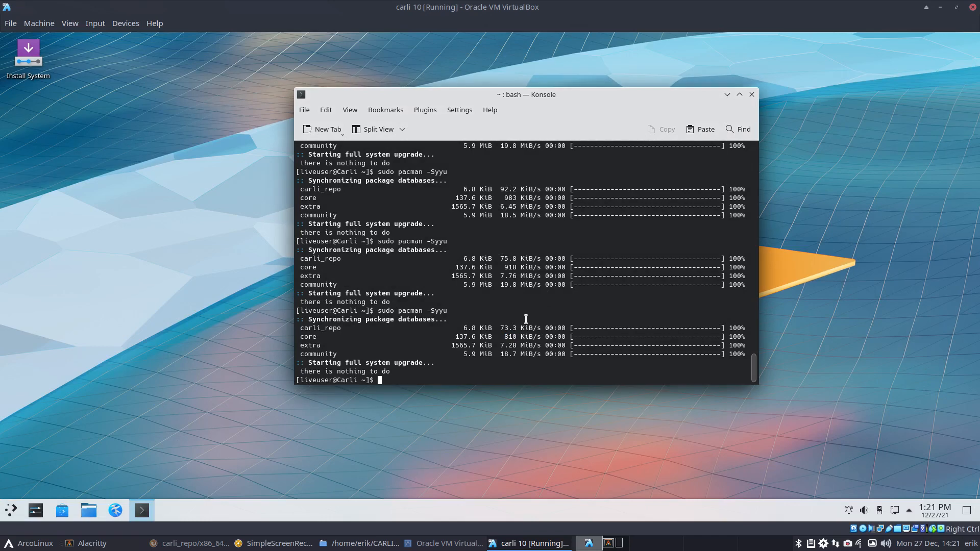
left_click(15, 509)
left_click(285, 488)
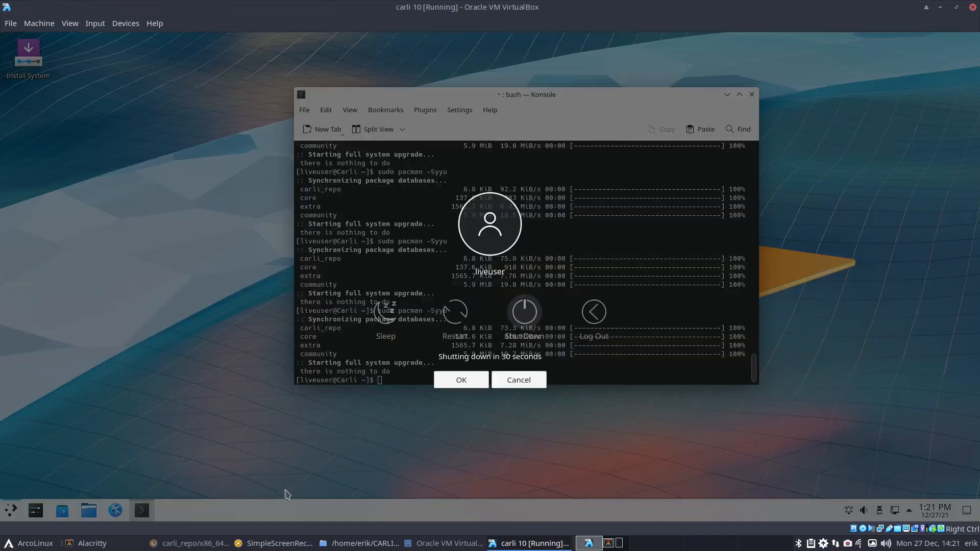
left_click(533, 310)
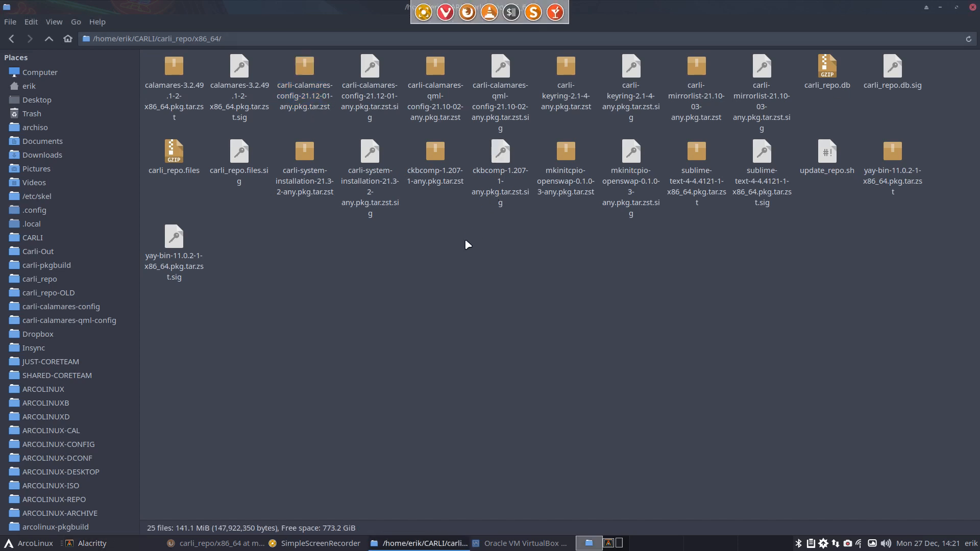
Step: Go up from the carli_repo x86_64 folder to CARLI and open the installation-scripts folder of carli-11
left_click(48, 39)
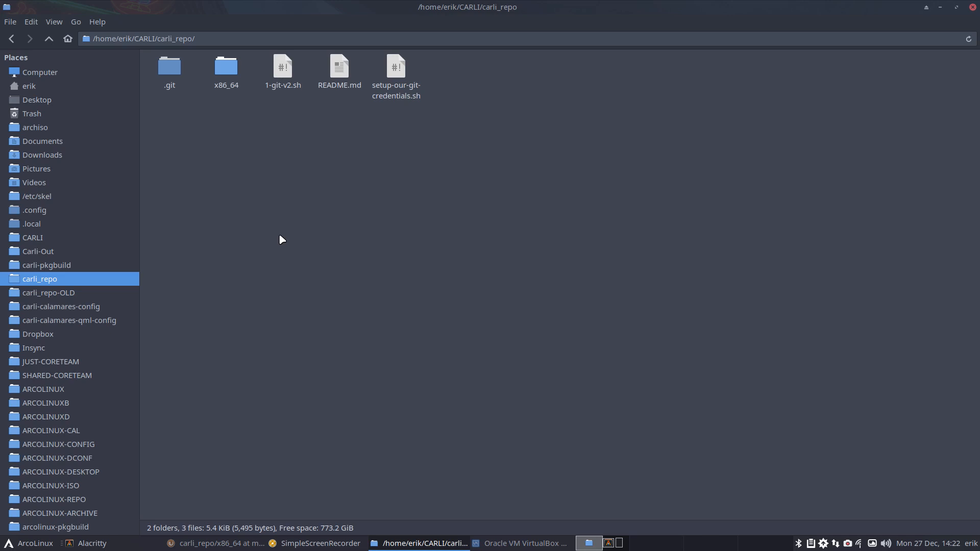
left_click(49, 40)
left_click(656, 162)
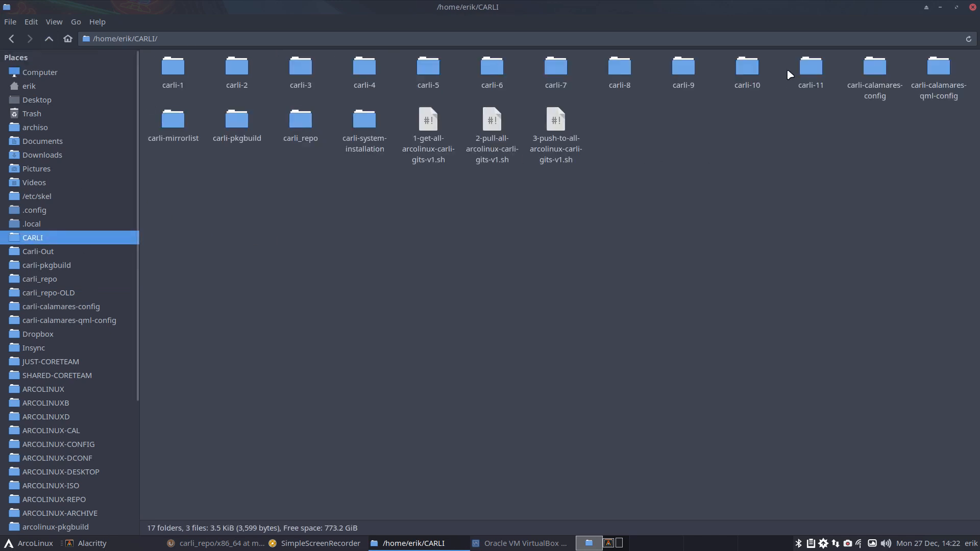
double_click(811, 69)
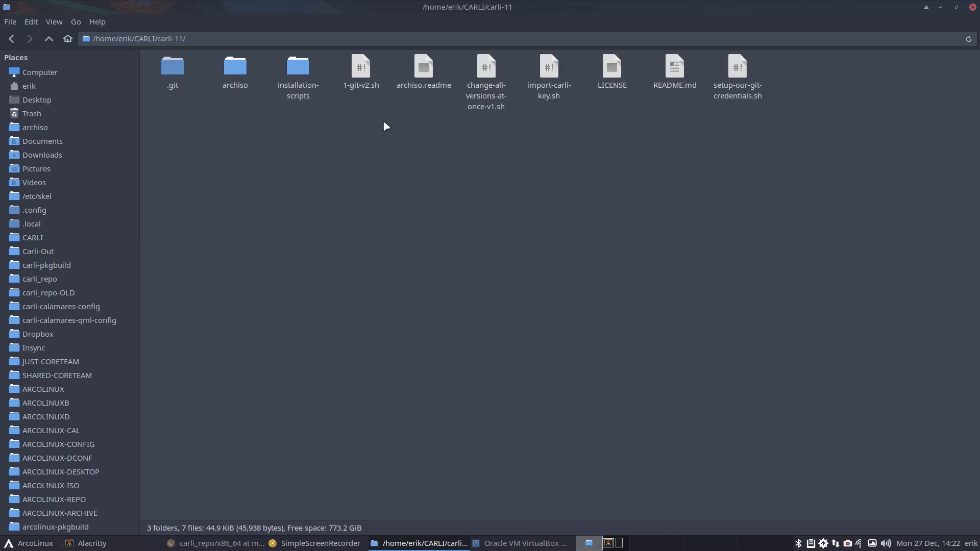
double_click(299, 72)
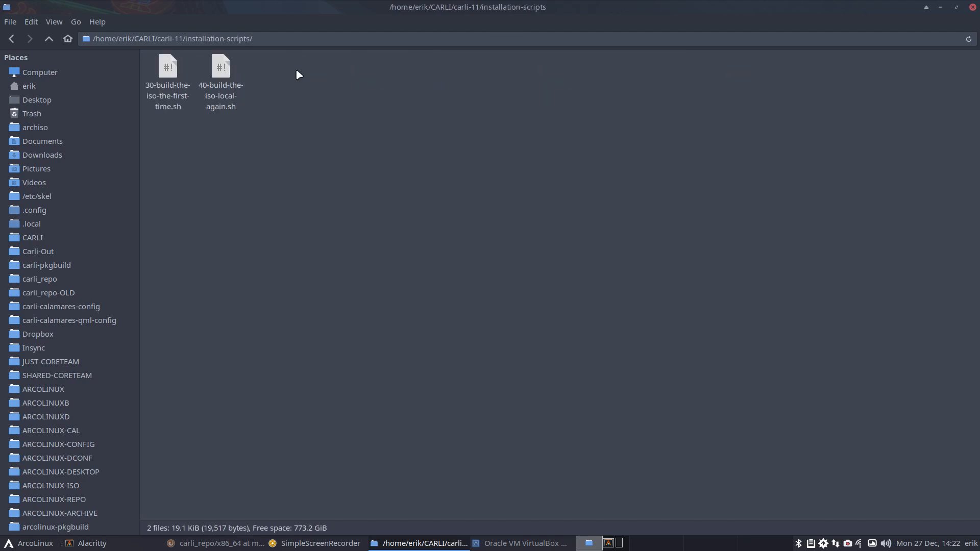
Step: Open 30-build-the-iso-the-first-time.sh in Sublime Text and select the version string assigned to carliVersion
double_click(168, 69)
scroll(313, 125, "down", 1)
scroll(313, 126, "down", 8)
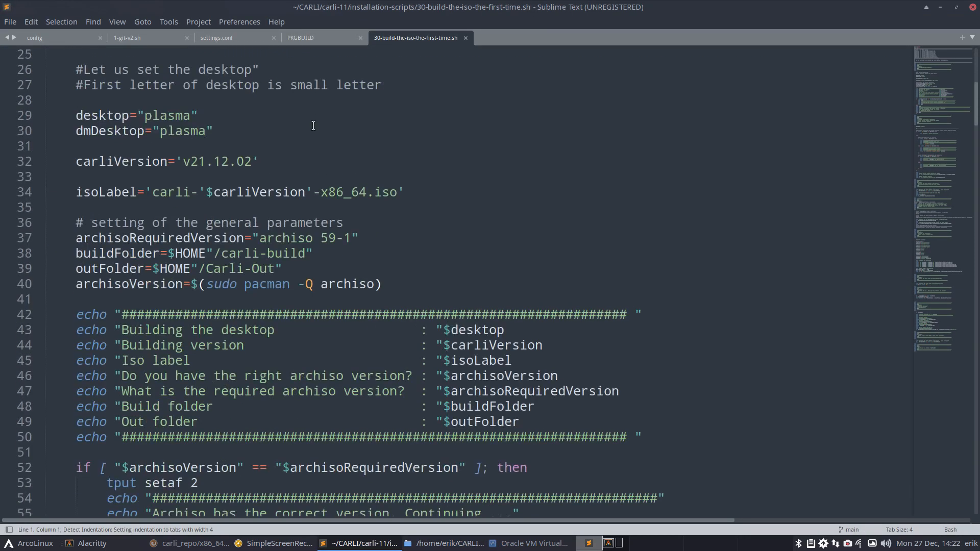
left_click_drag(183, 162, 252, 161)
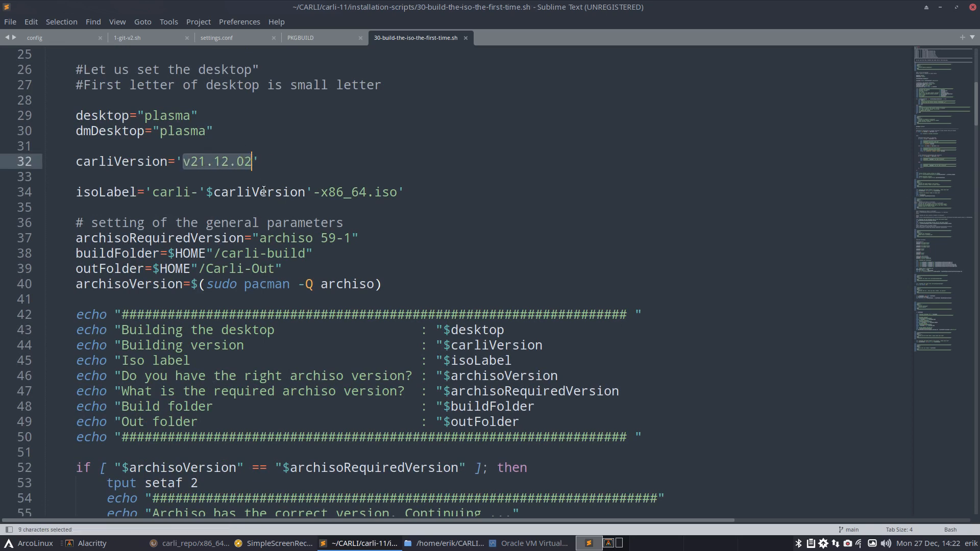